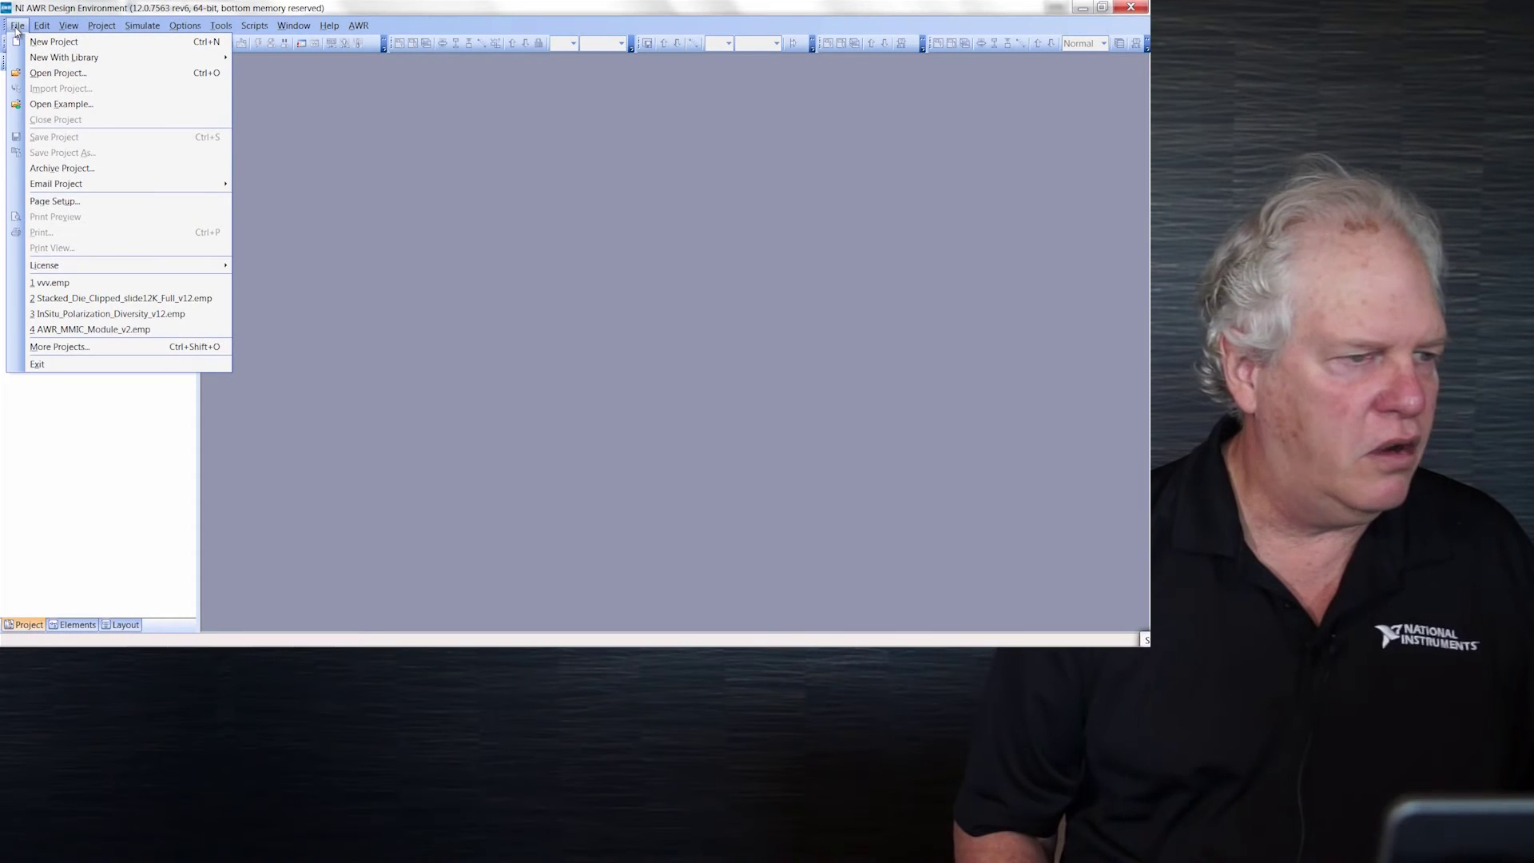
- Create a new untitled project from the AWR_RFBoard_2layer_RO4350 example library
{"action": "mouse_move", "coordinate": [144, 57]}
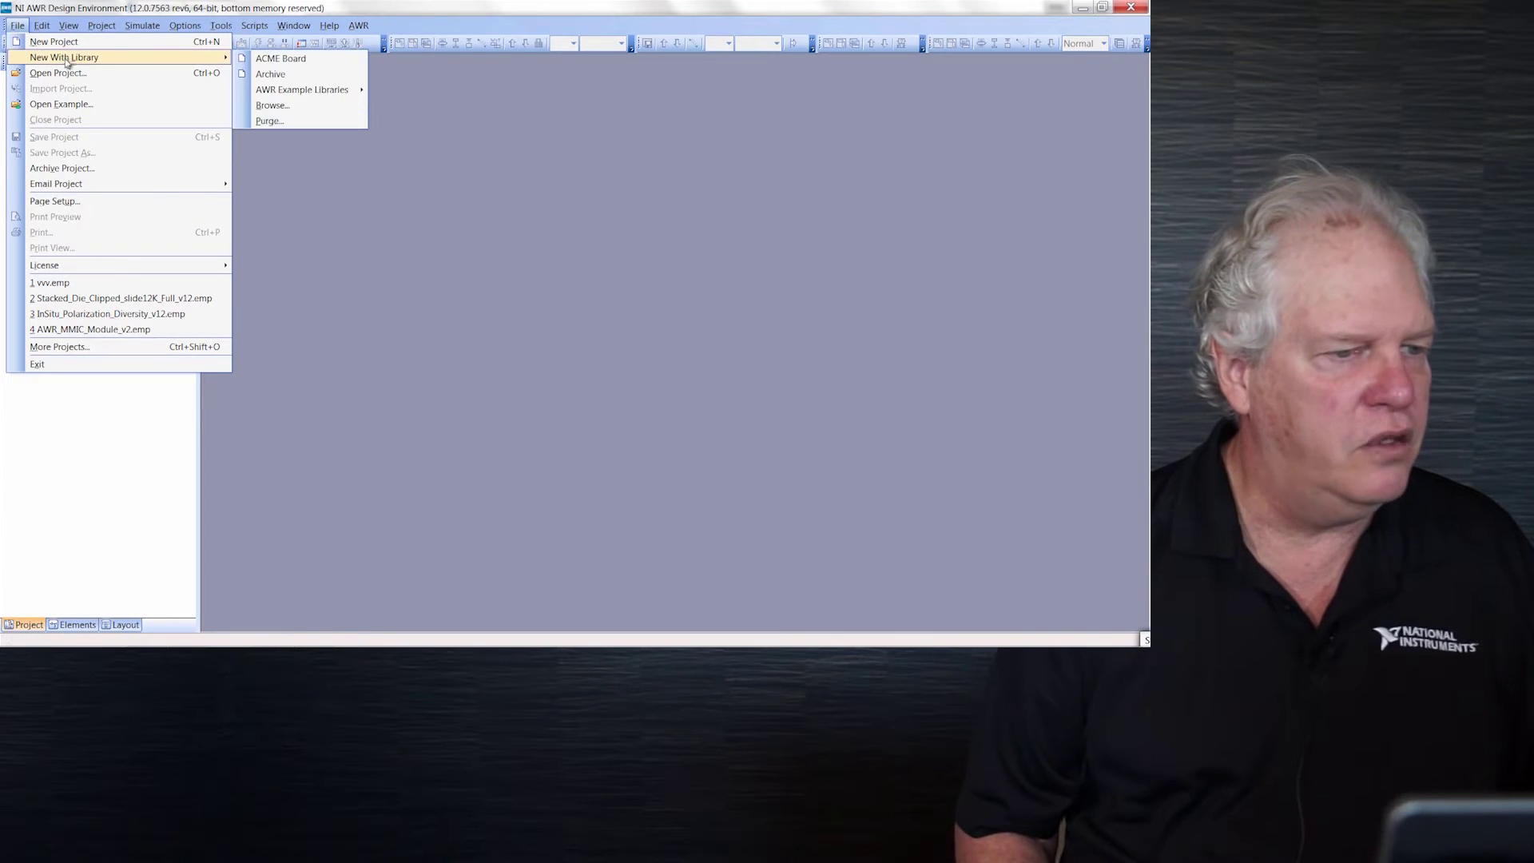
{"action": "mouse_move", "coordinate": [300, 89]}
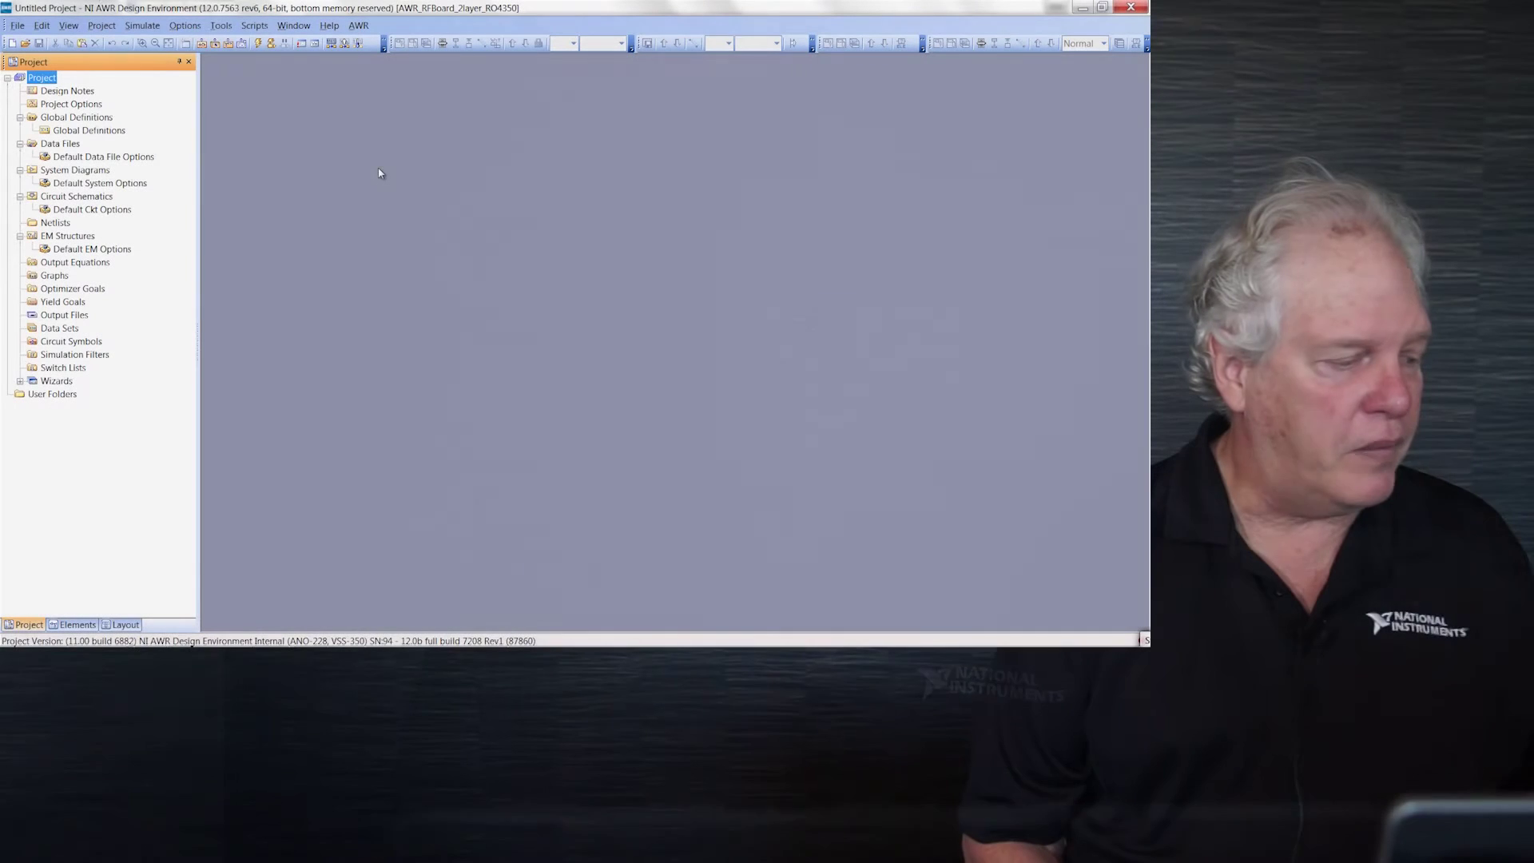
- Add a new circuit schematic under Circuit Schematics named 'Stub'
{"action": "right_click", "coordinate": [81, 202]}
{"action": "left_click", "coordinate": [112, 224]}
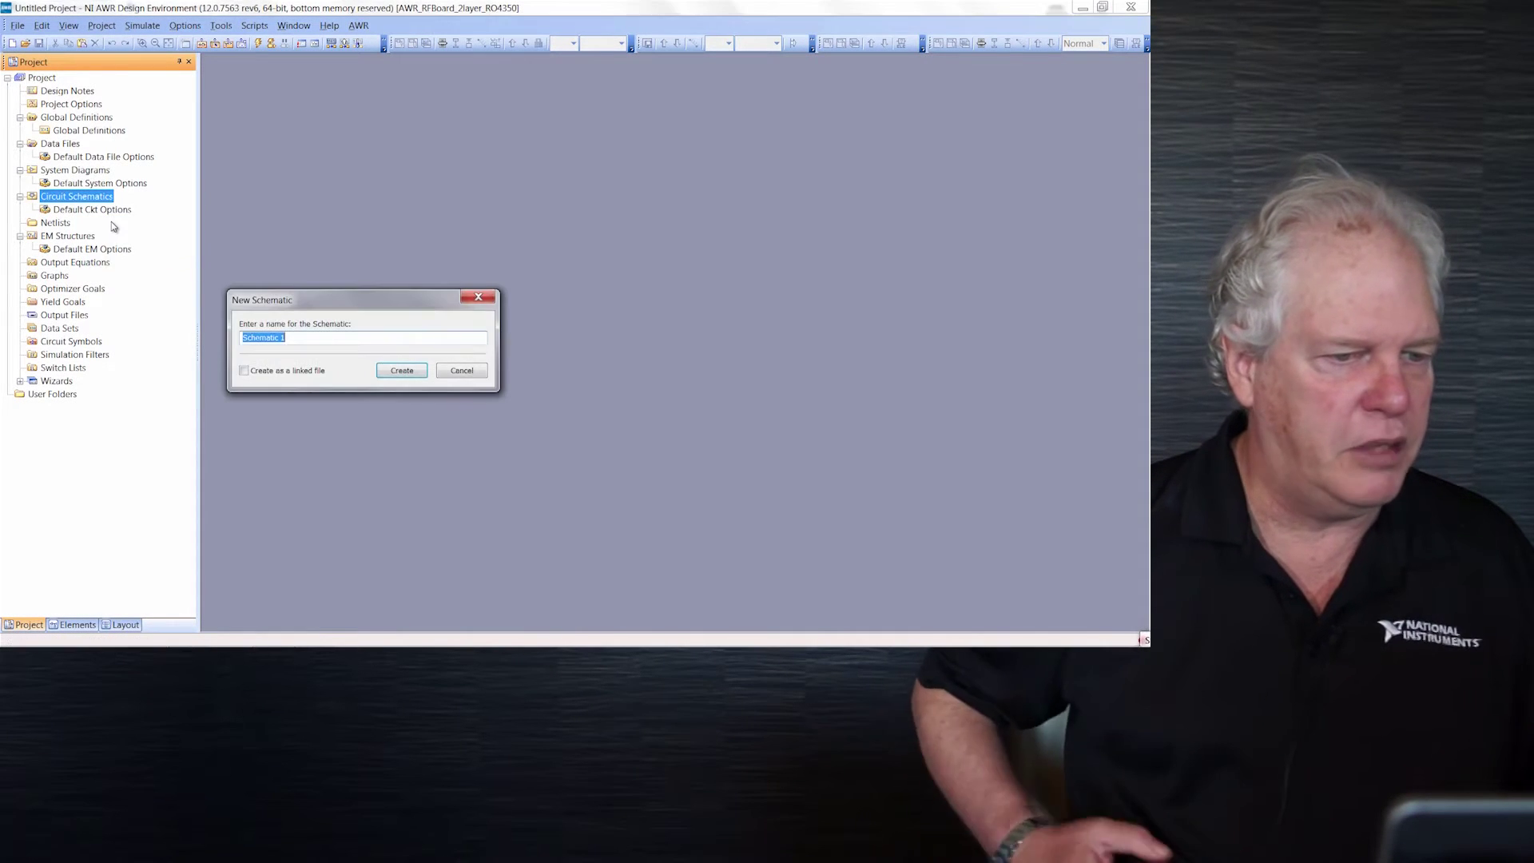
{"action": "type", "text": "S"}
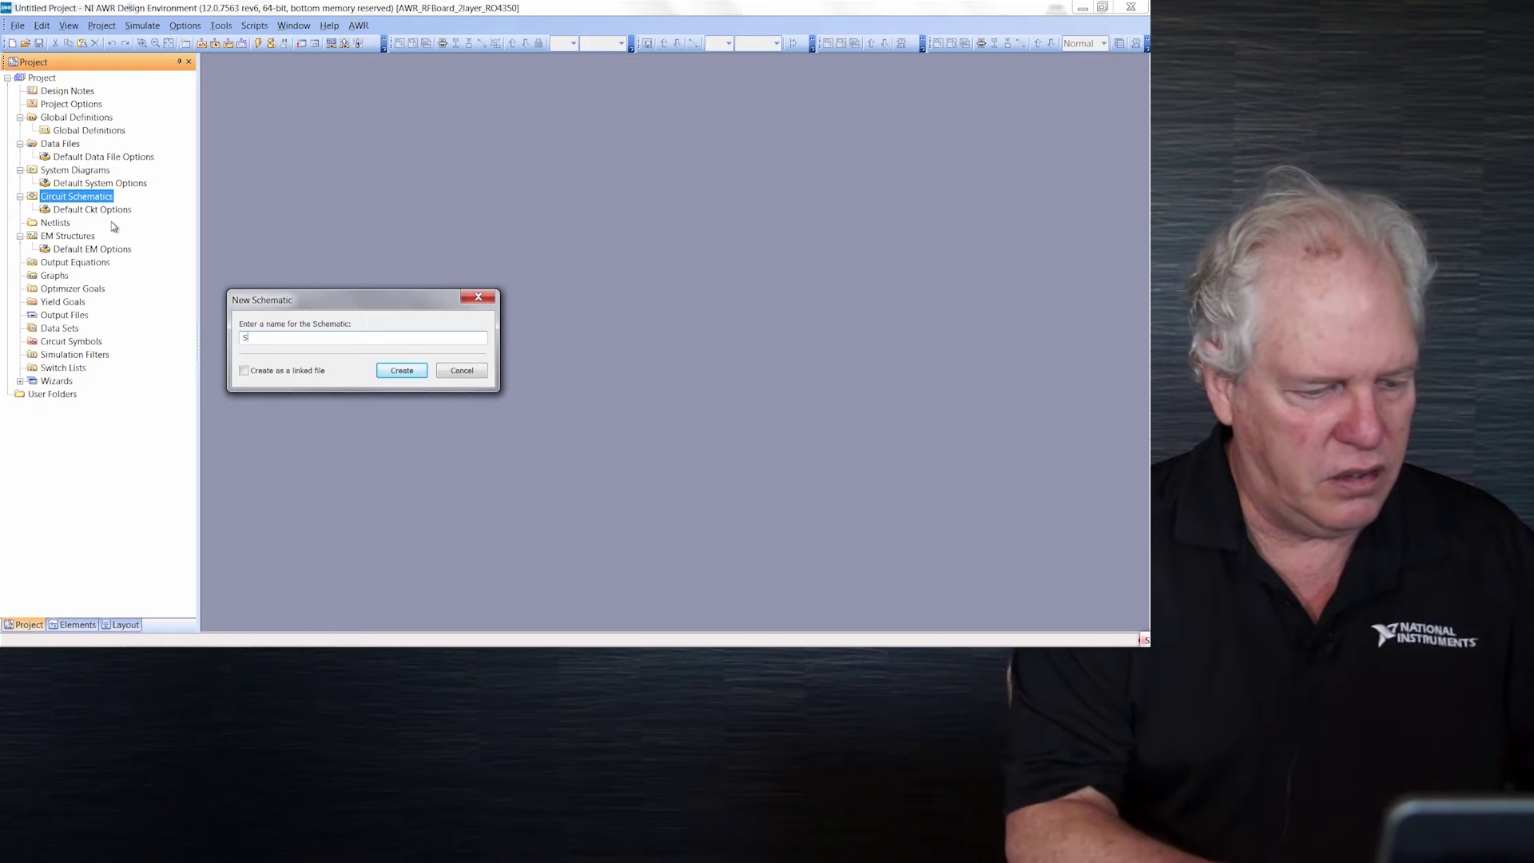
{"action": "type", "text": "tub"}
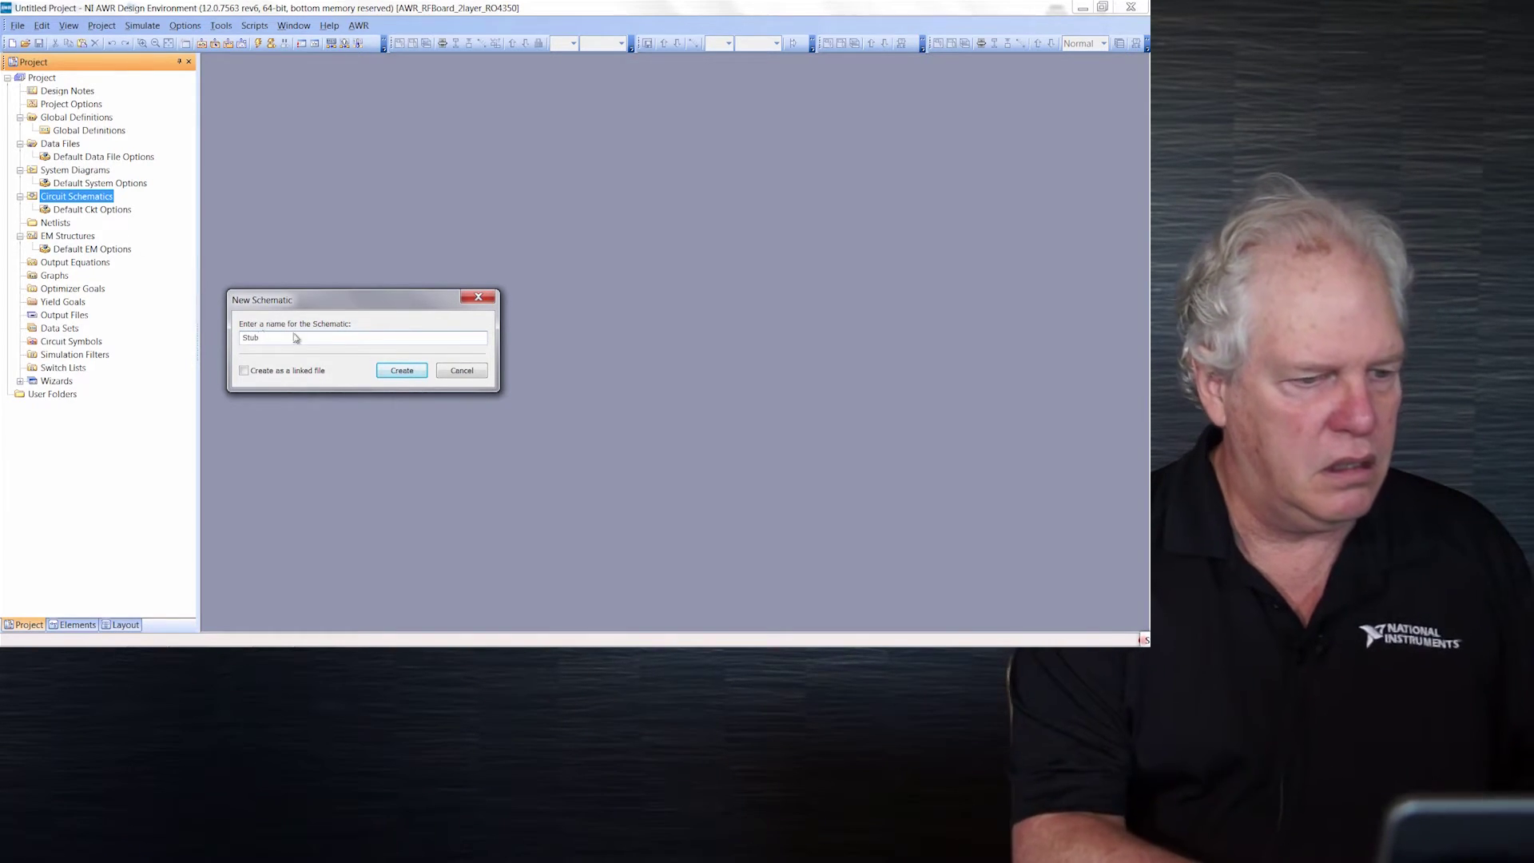
{"action": "left_click", "coordinate": [397, 372]}
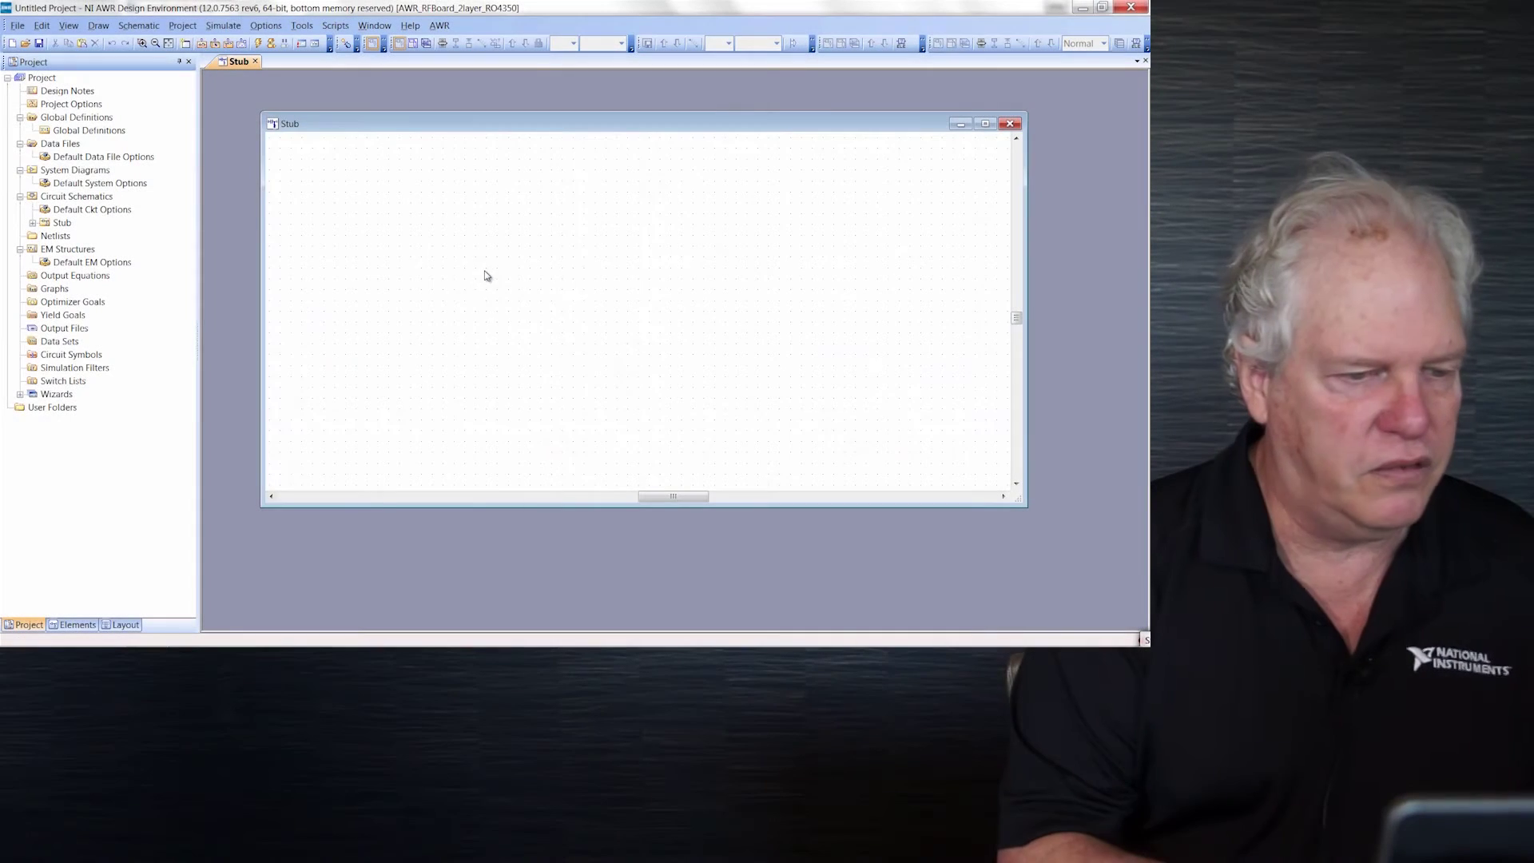
- Place MLIN line TL1 (W=0.25 mm, L=10 mm, RO4350B_MSUB) and show the Circuit Elements browser
{"action": "left_click", "coordinate": [516, 314]}
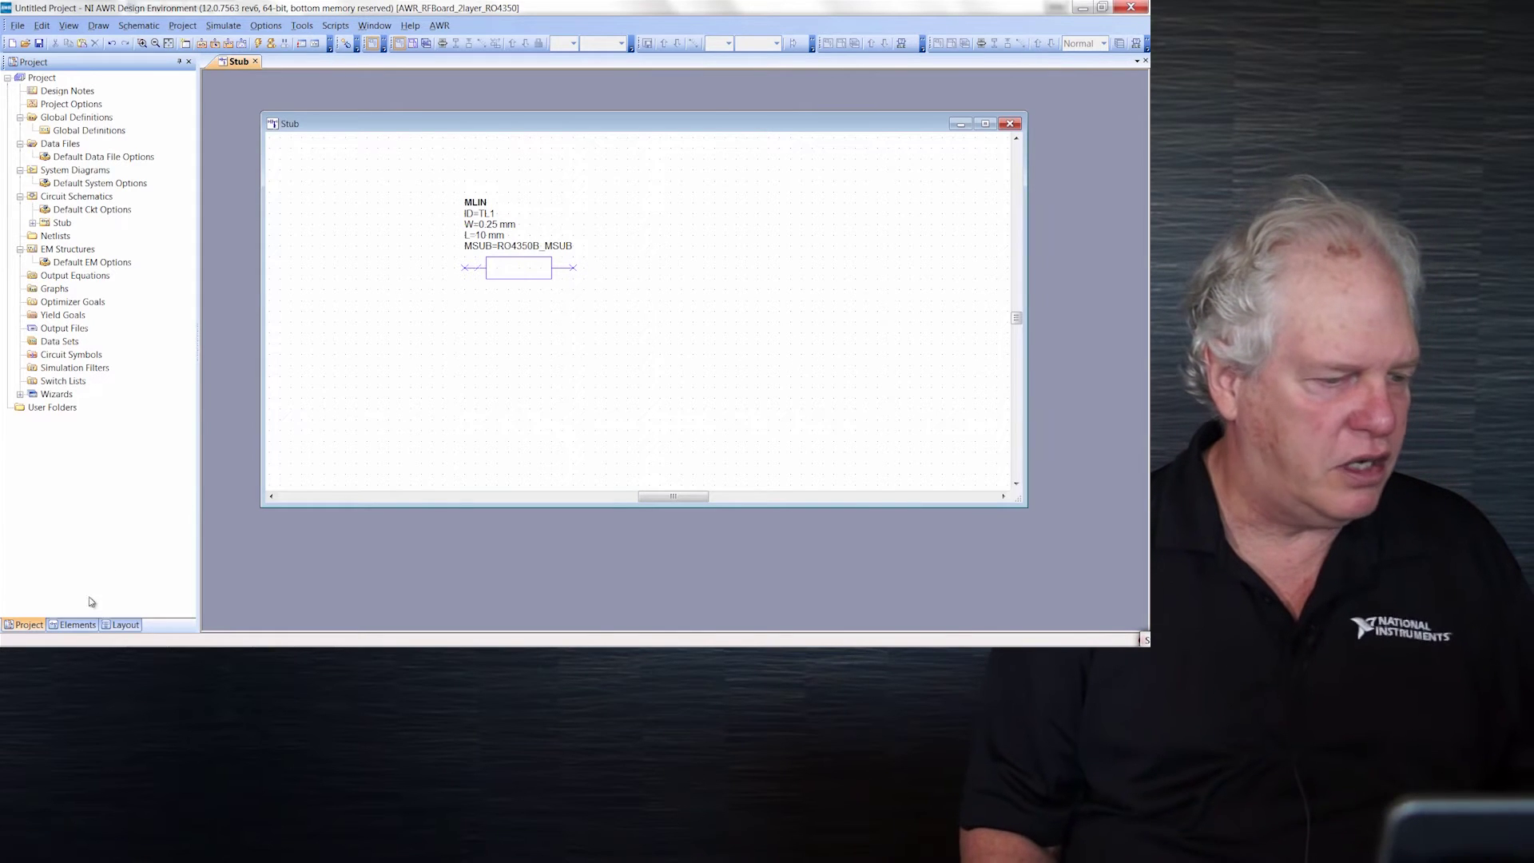
{"action": "left_click", "coordinate": [77, 625]}
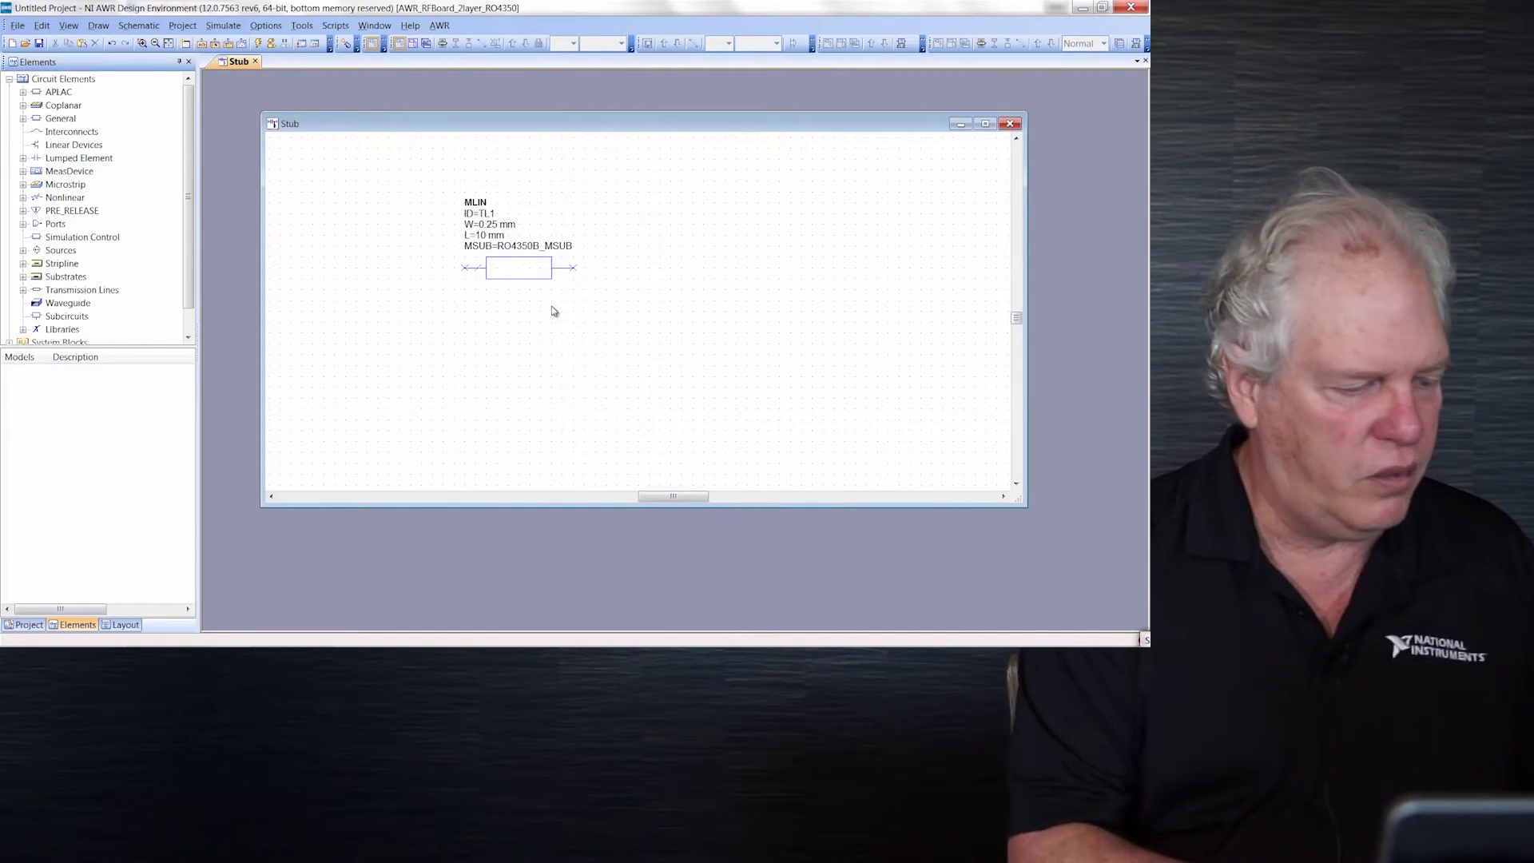
- Find MTEE$ with Ctrl+L and attach tee TL2 to TL1's right end
{"action": "key", "text": "ctrl+l"}
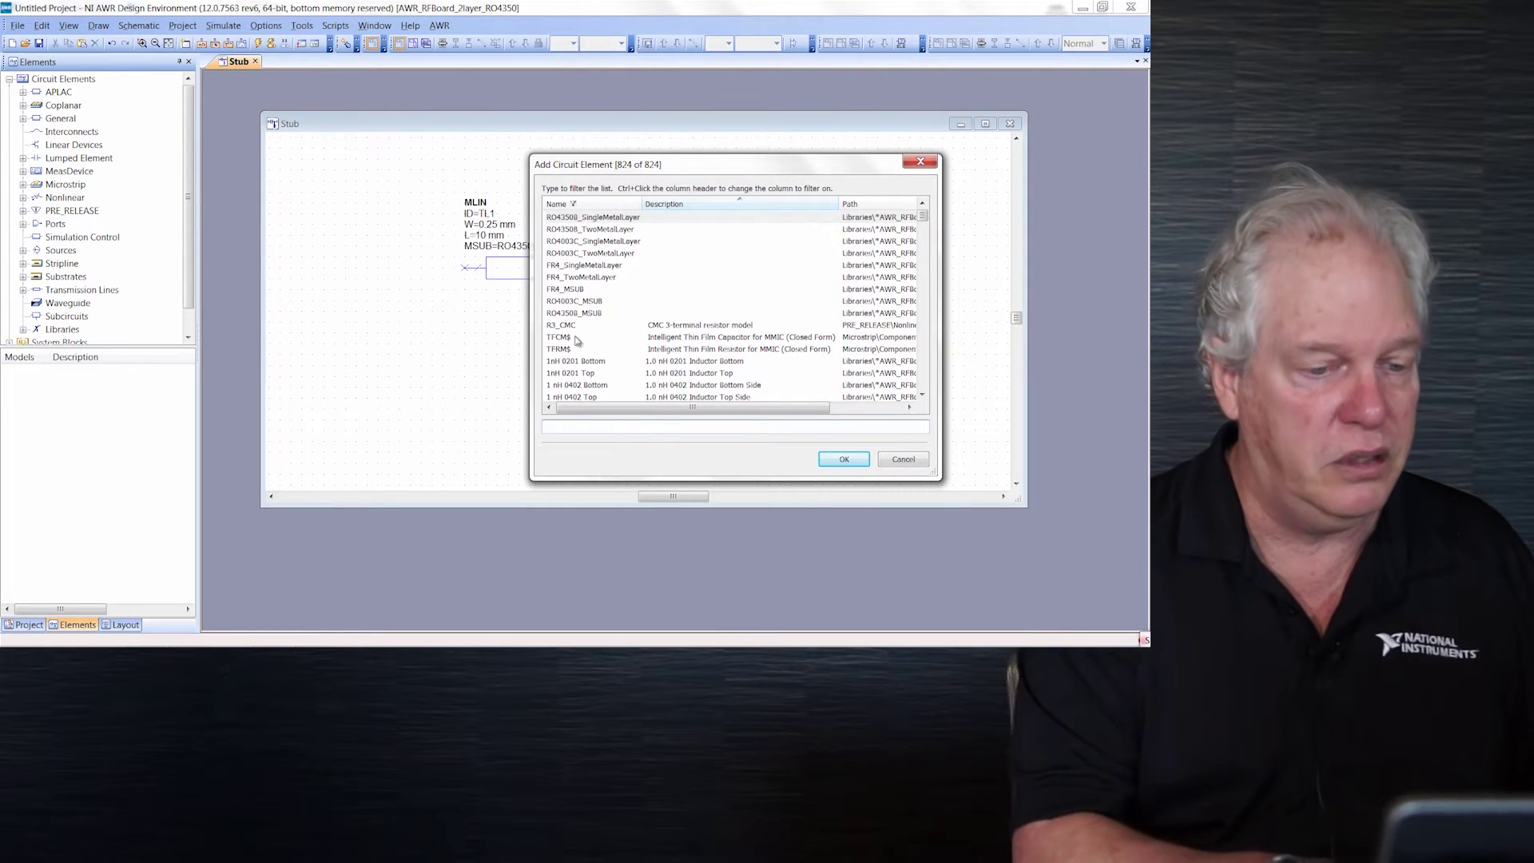
{"action": "type", "text": "mtee"}
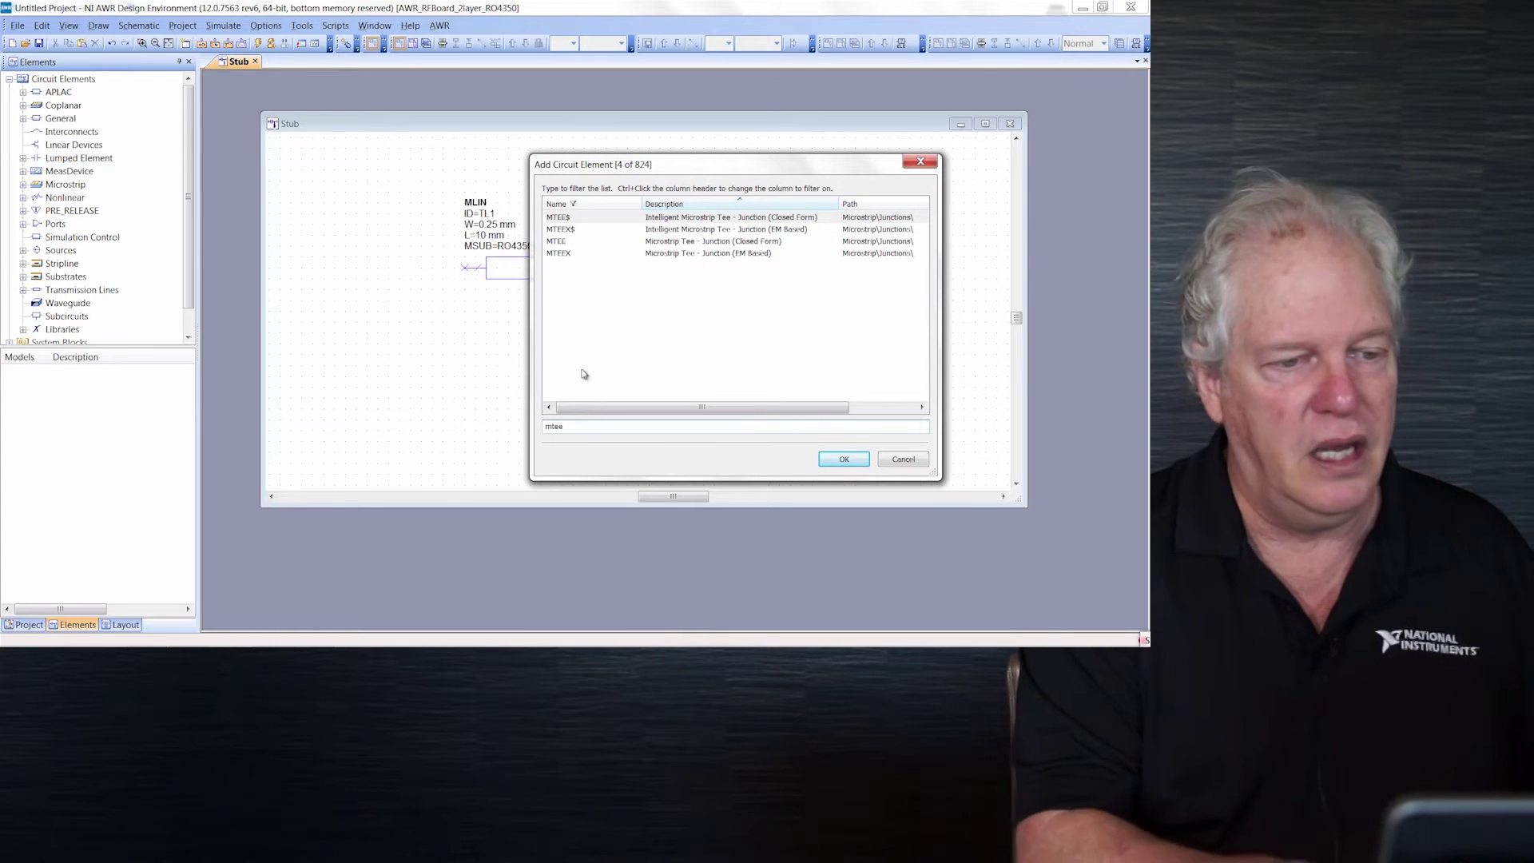
{"action": "left_click", "coordinate": [589, 221]}
{"action": "key", "text": "Return"}
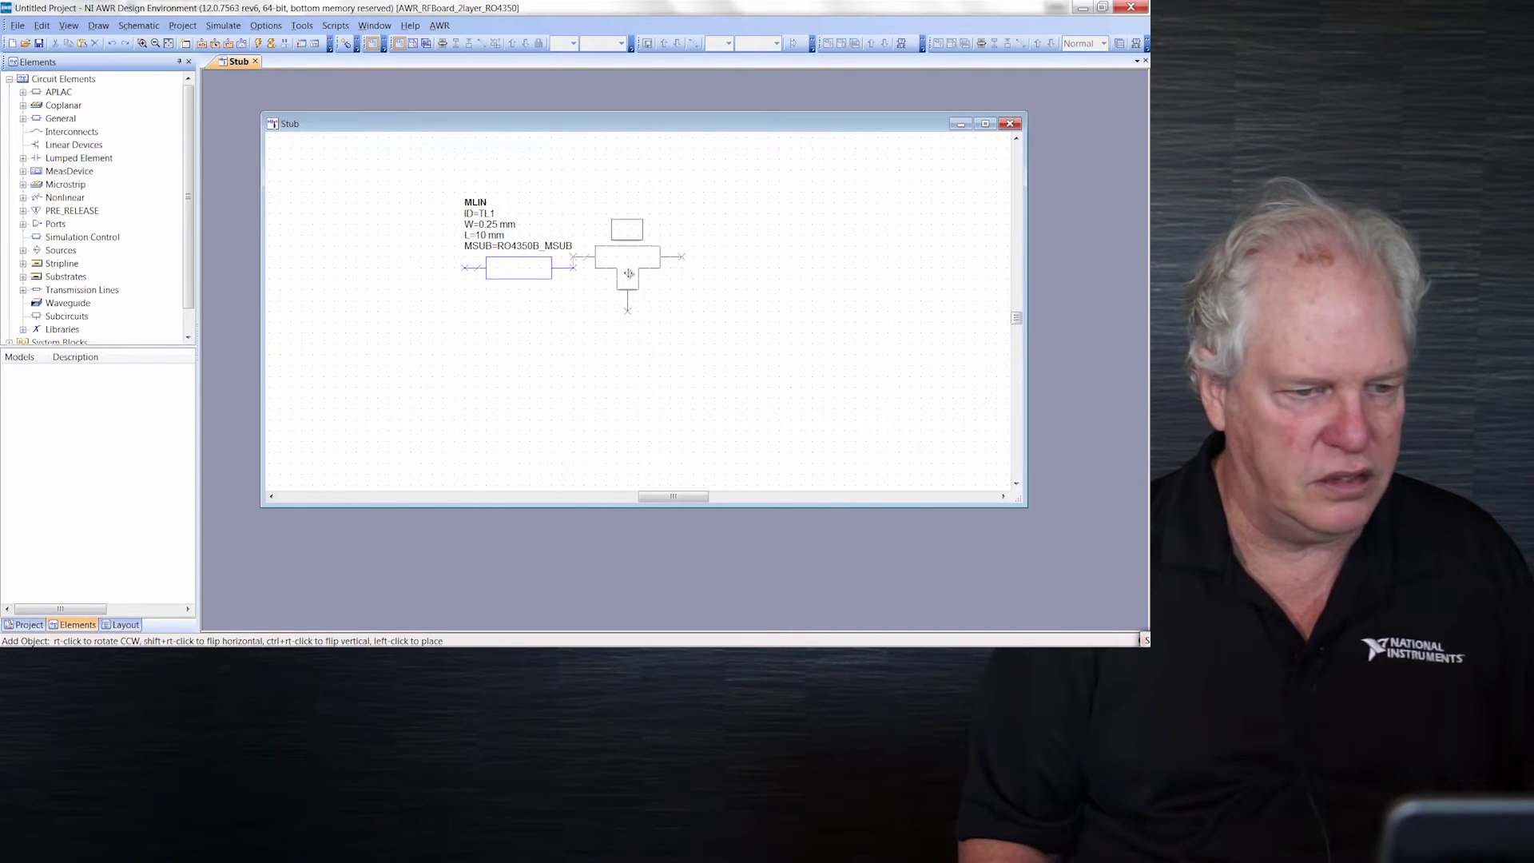
{"action": "left_click", "coordinate": [629, 275]}
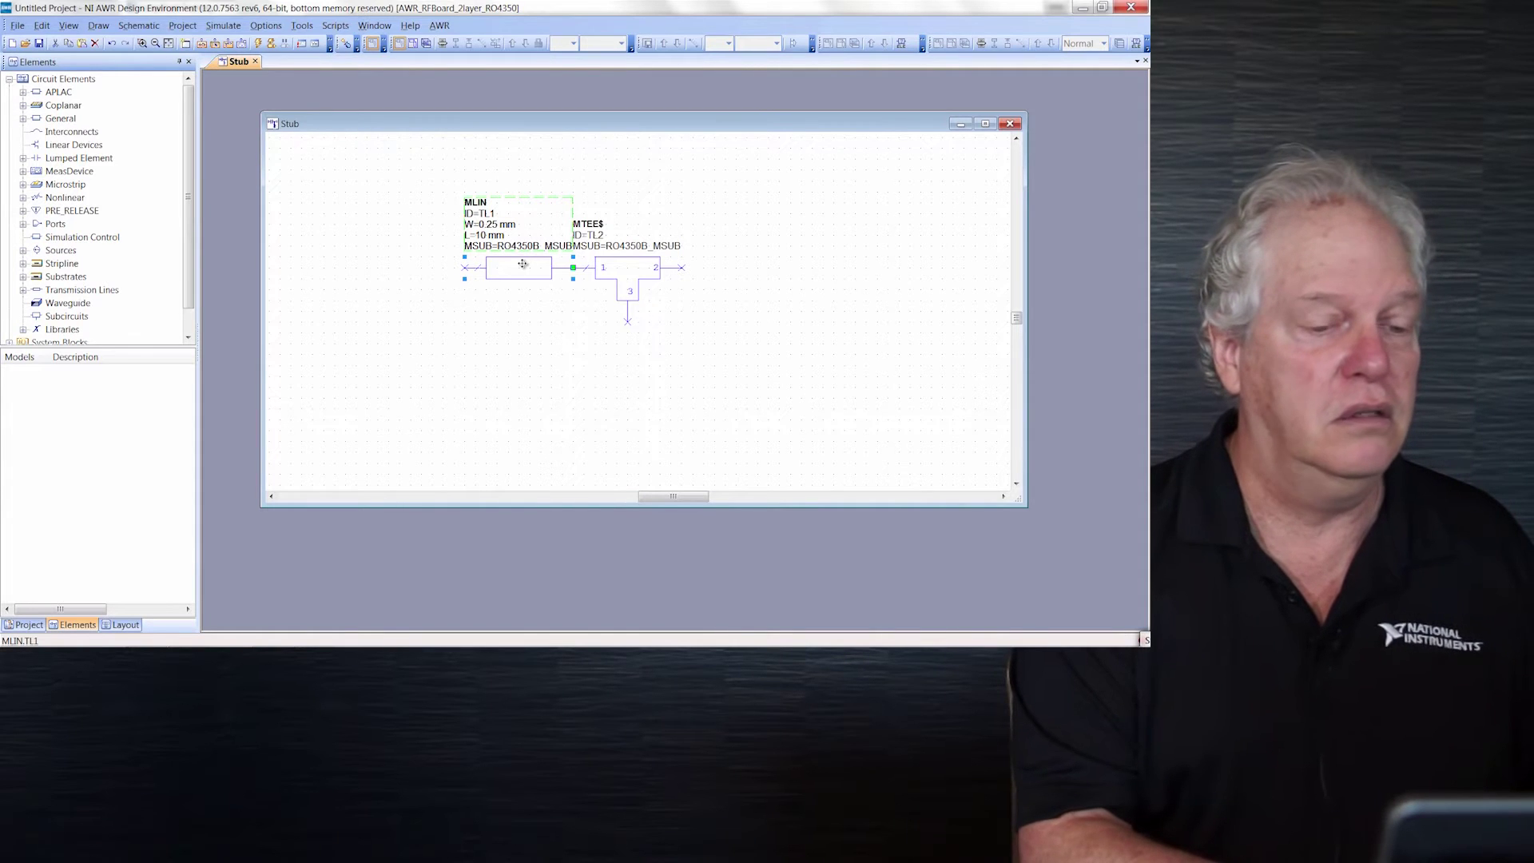
- Paste a copy of the microstrip line as TL3 on the tee's right port
{"action": "key", "text": "ctrl+v"}
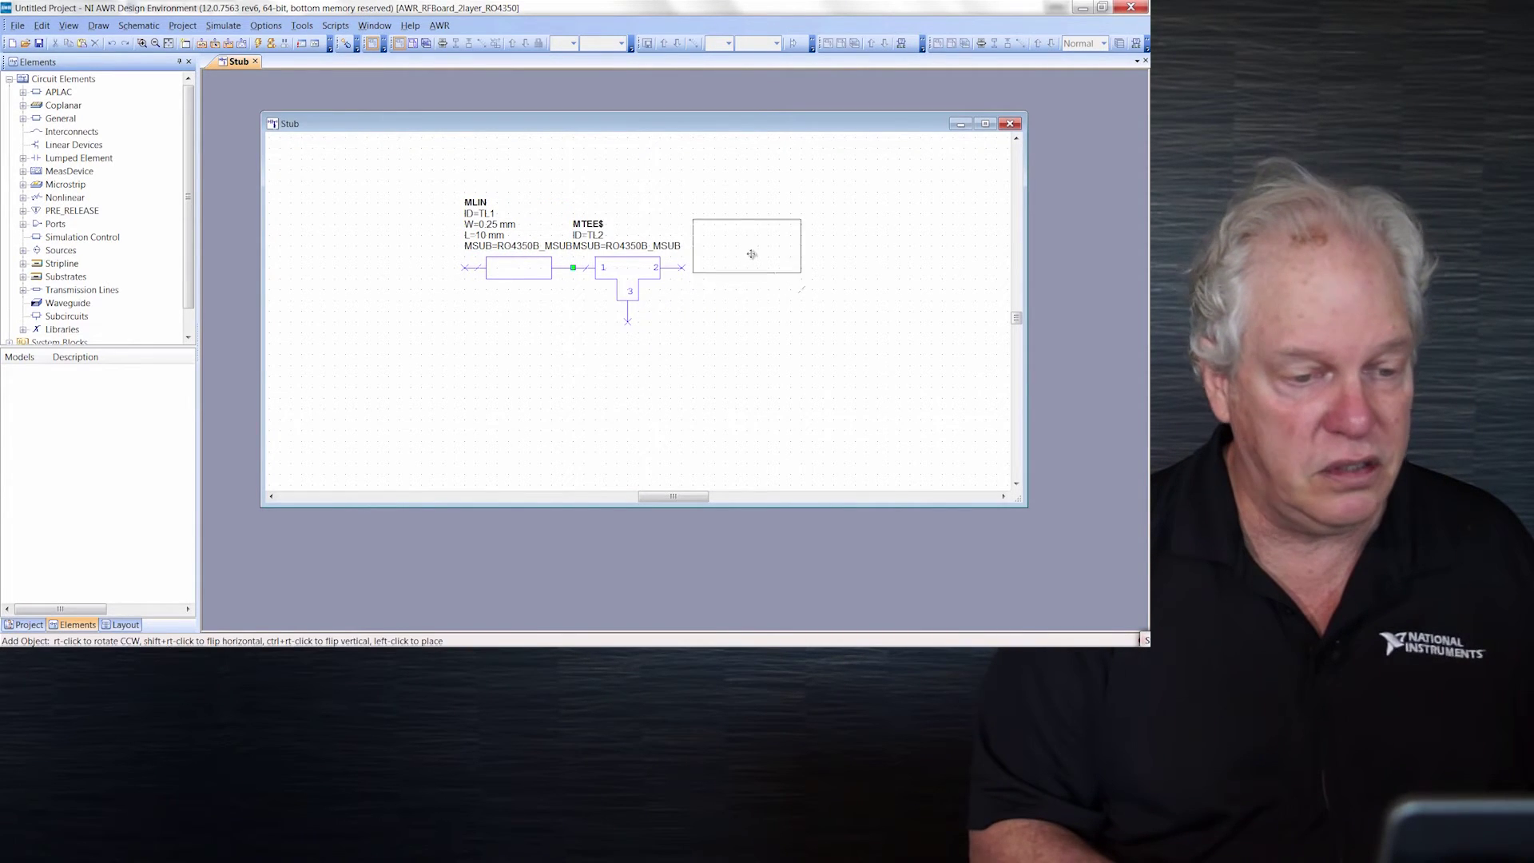
{"action": "left_click", "coordinate": [735, 239]}
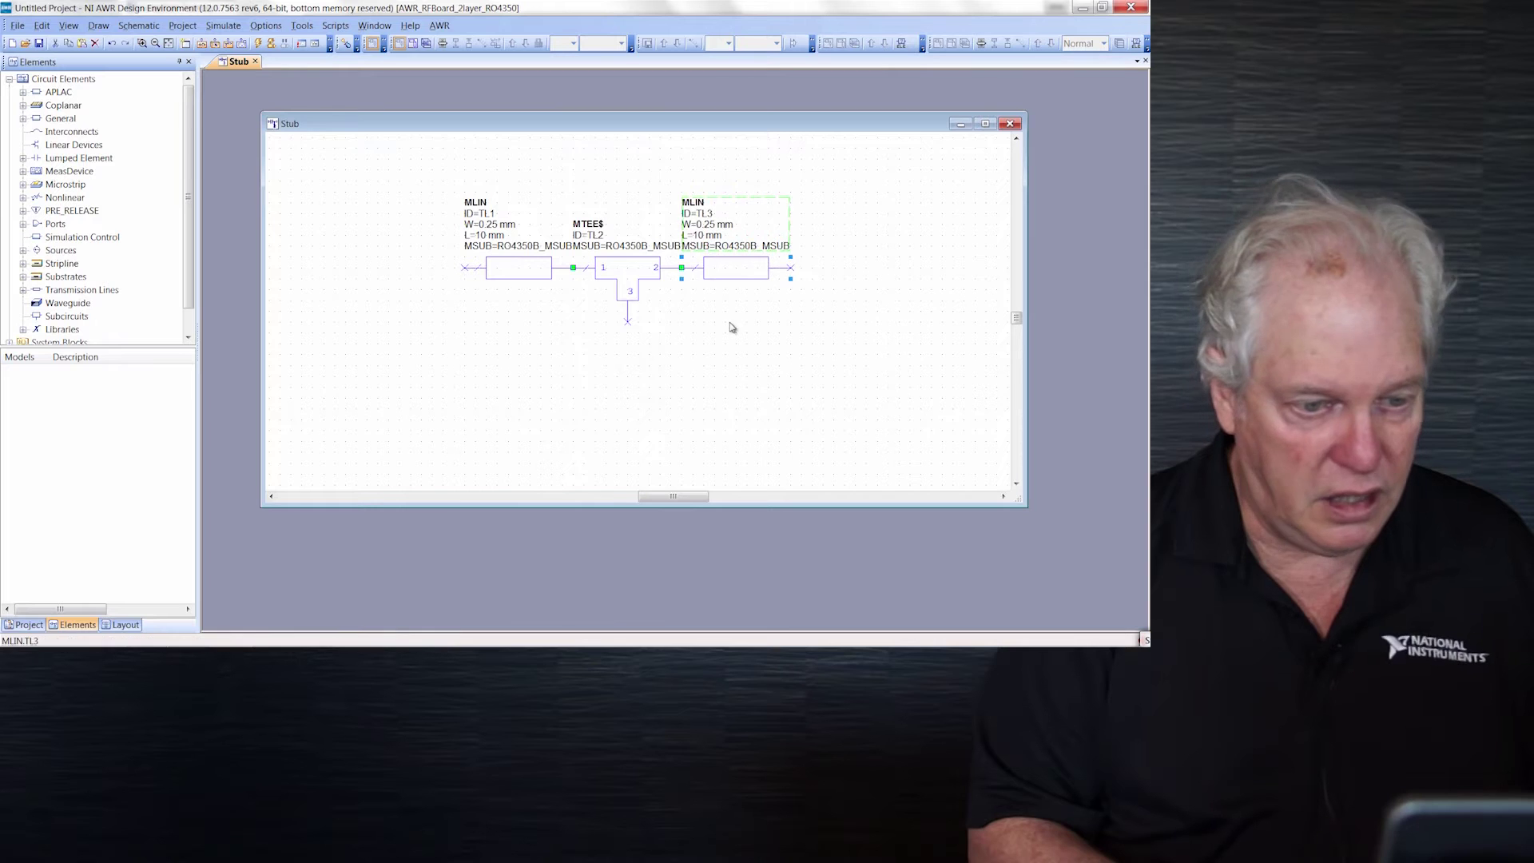
{"action": "left_click_drag", "start_coordinate": [695, 203], "coordinate": [725, 199]}
{"action": "left_click", "coordinate": [695, 357]}
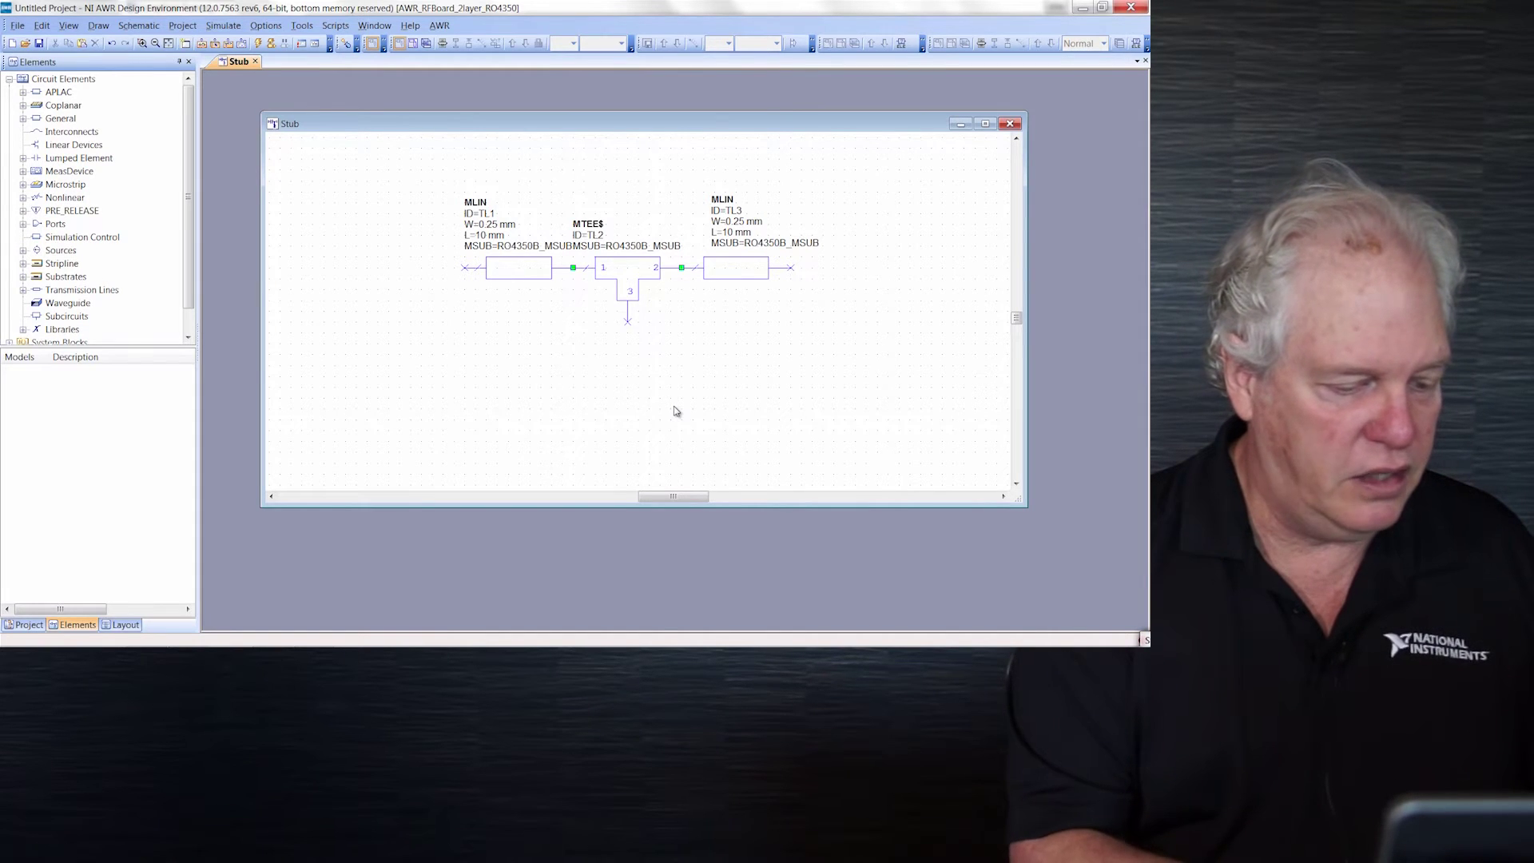
- Turn another pasted line into a frozen MLEF stub TL4 hanging vertically from the tee's port 3
{"action": "key", "text": "ctrl+v"}
{"action": "left_click", "coordinate": [624, 400]}
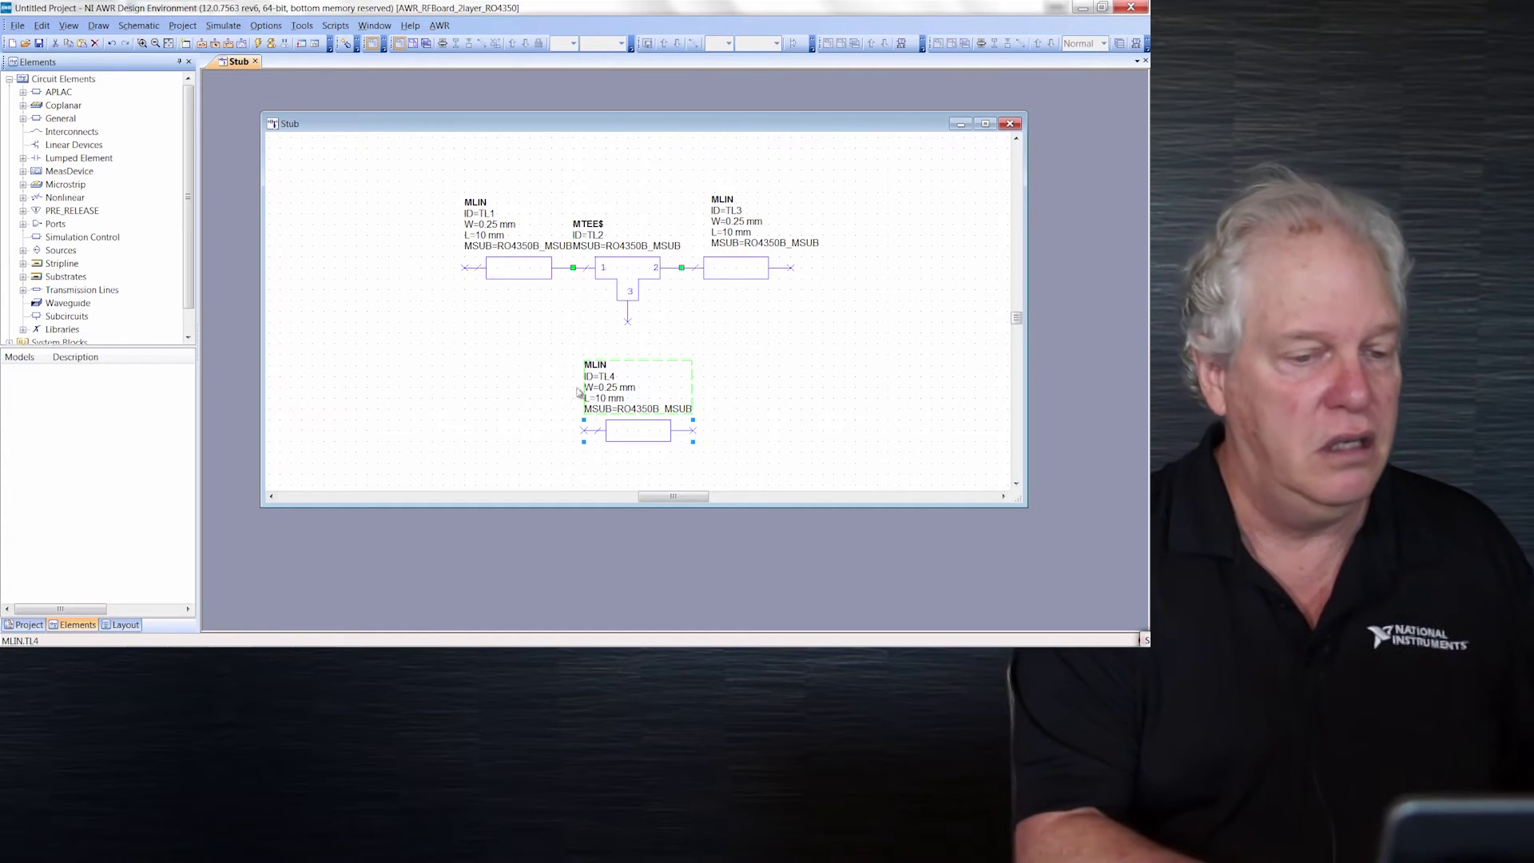
{"action": "double_click", "coordinate": [599, 365]}
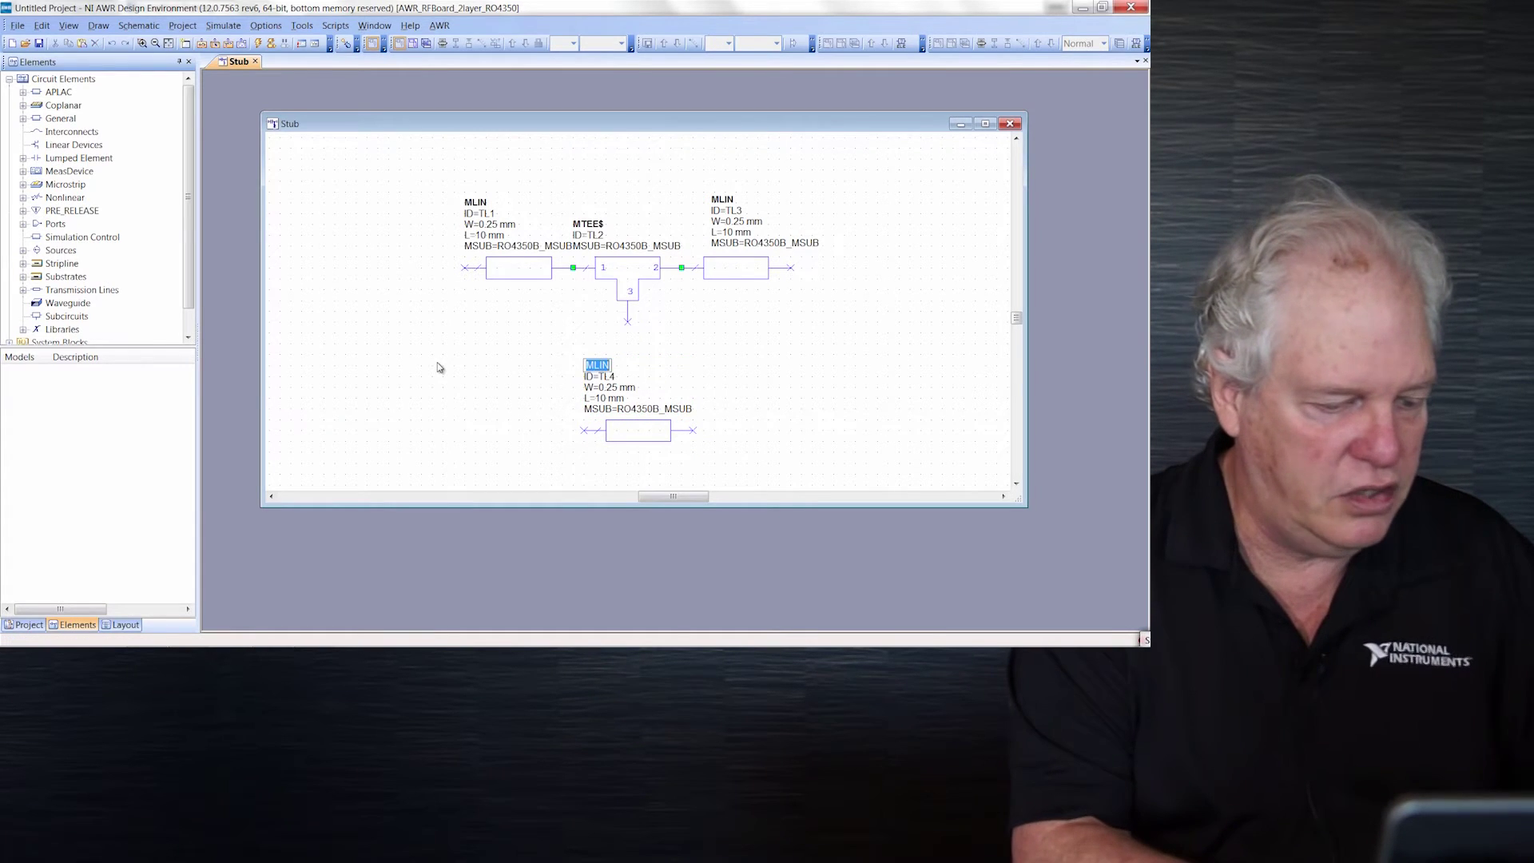
{"action": "key", "text": "Return"}
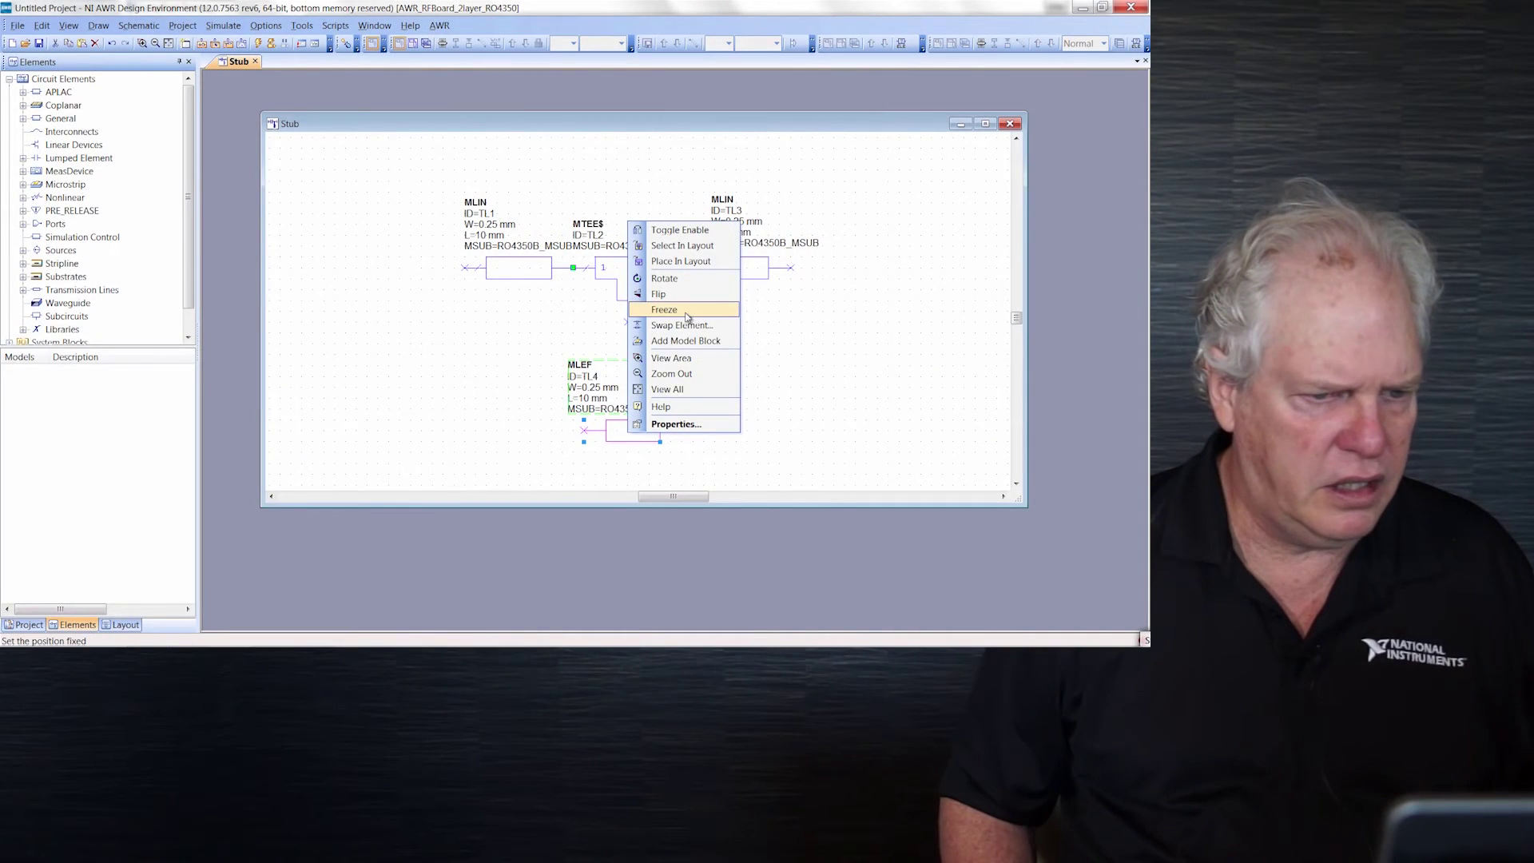
{"action": "left_click", "coordinate": [684, 310]}
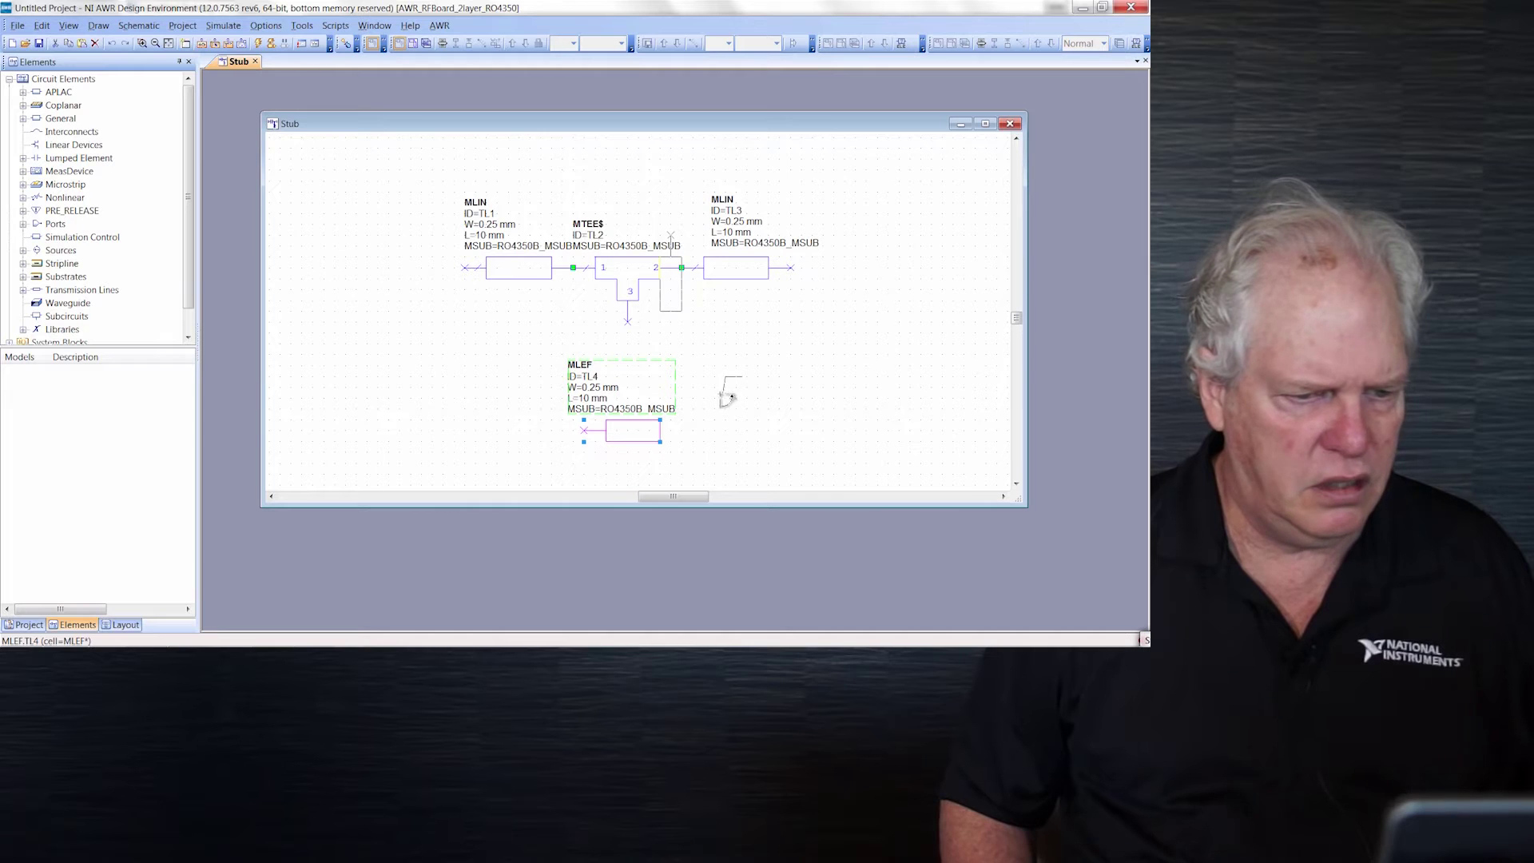
{"action": "left_click_drag", "start_coordinate": [723, 396], "coordinate": [689, 328]}
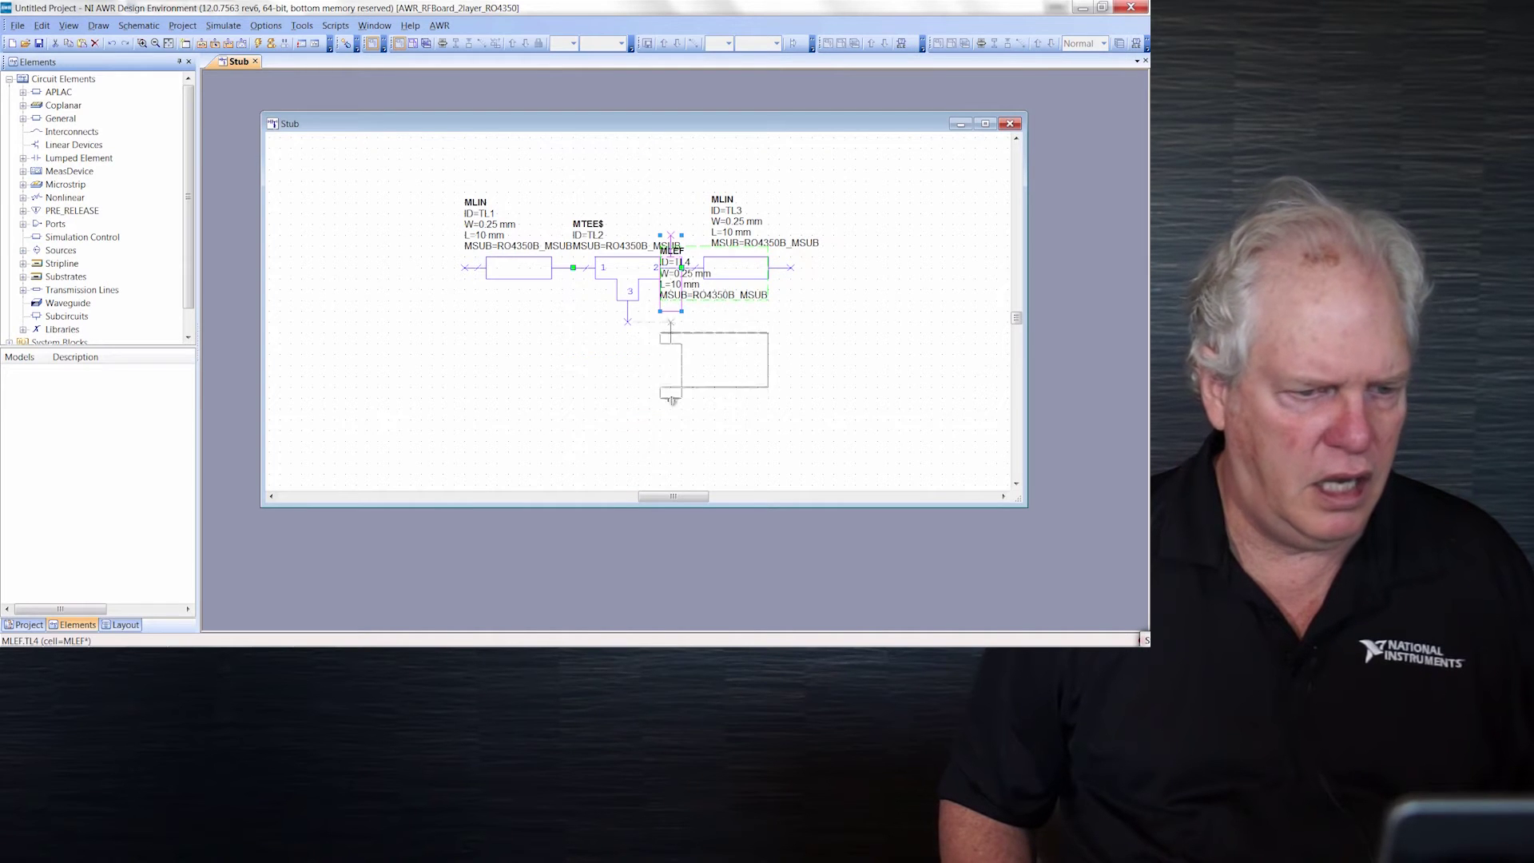
{"action": "left_click_drag", "start_coordinate": [628, 392], "coordinate": [739, 395]}
{"action": "left_click", "coordinate": [562, 398]}
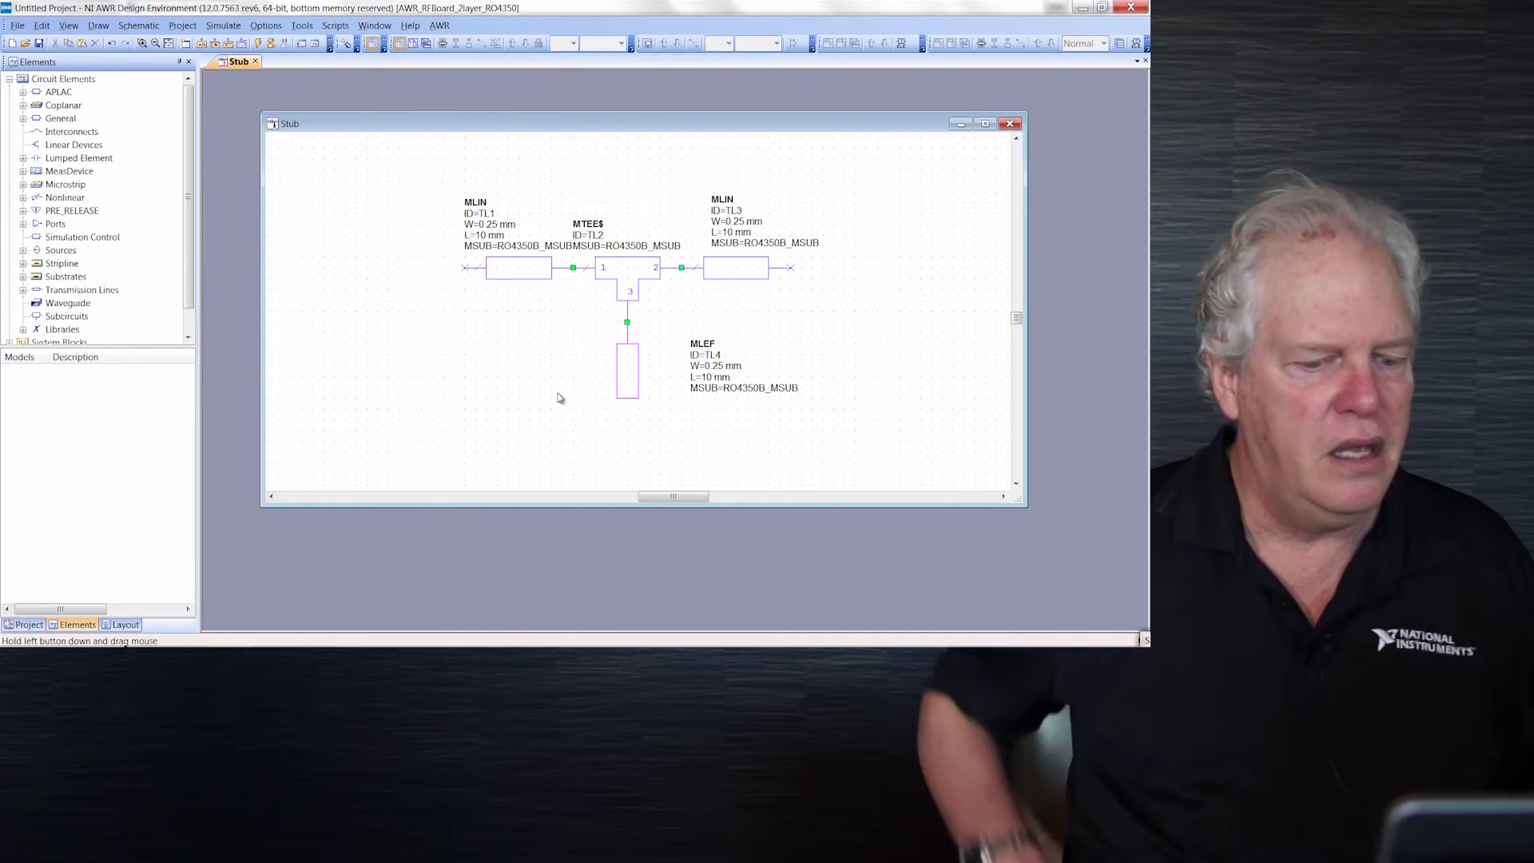
- Add 50 Ohm PORT P=1 at TL1's input and PORT P=2 at TL3's output
{"action": "key", "text": "ctrl+p"}
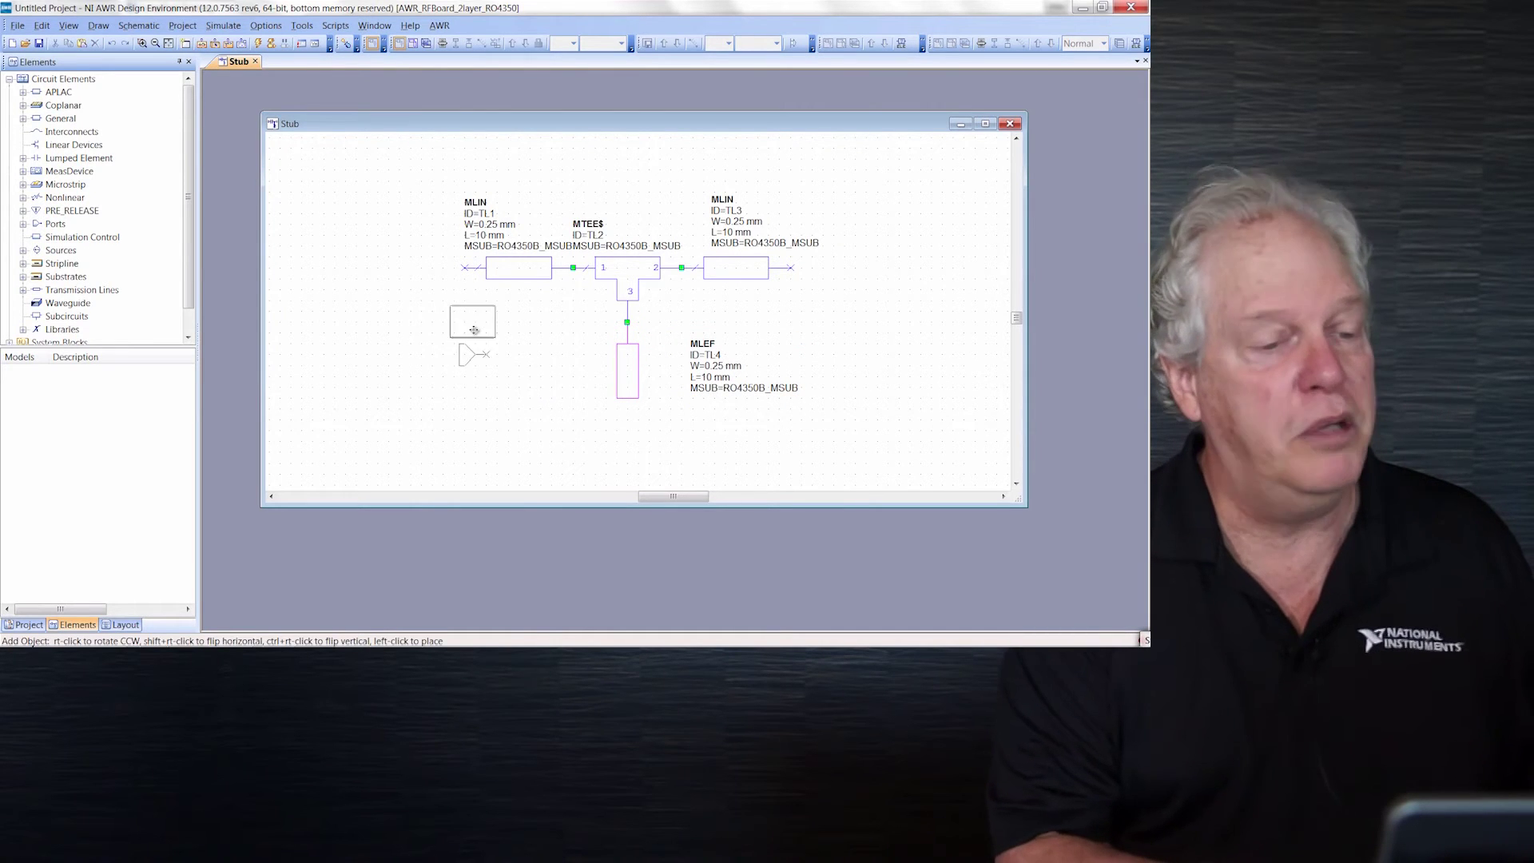
{"action": "left_click", "coordinate": [455, 245]}
{"action": "left_click_drag", "start_coordinate": [424, 232], "coordinate": [376, 226]}
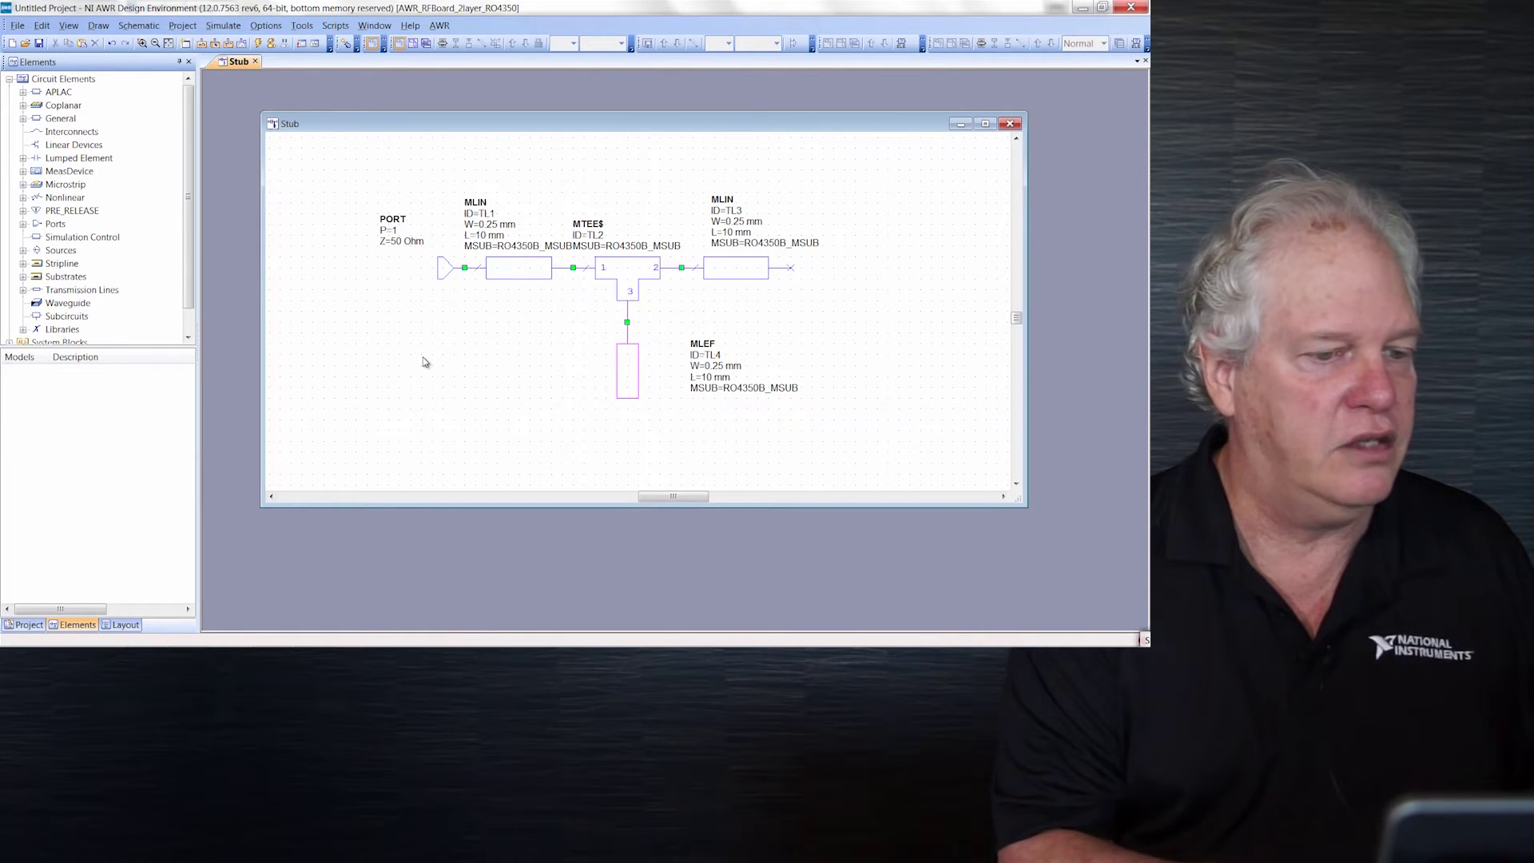
{"action": "key", "text": "ctrl+p"}
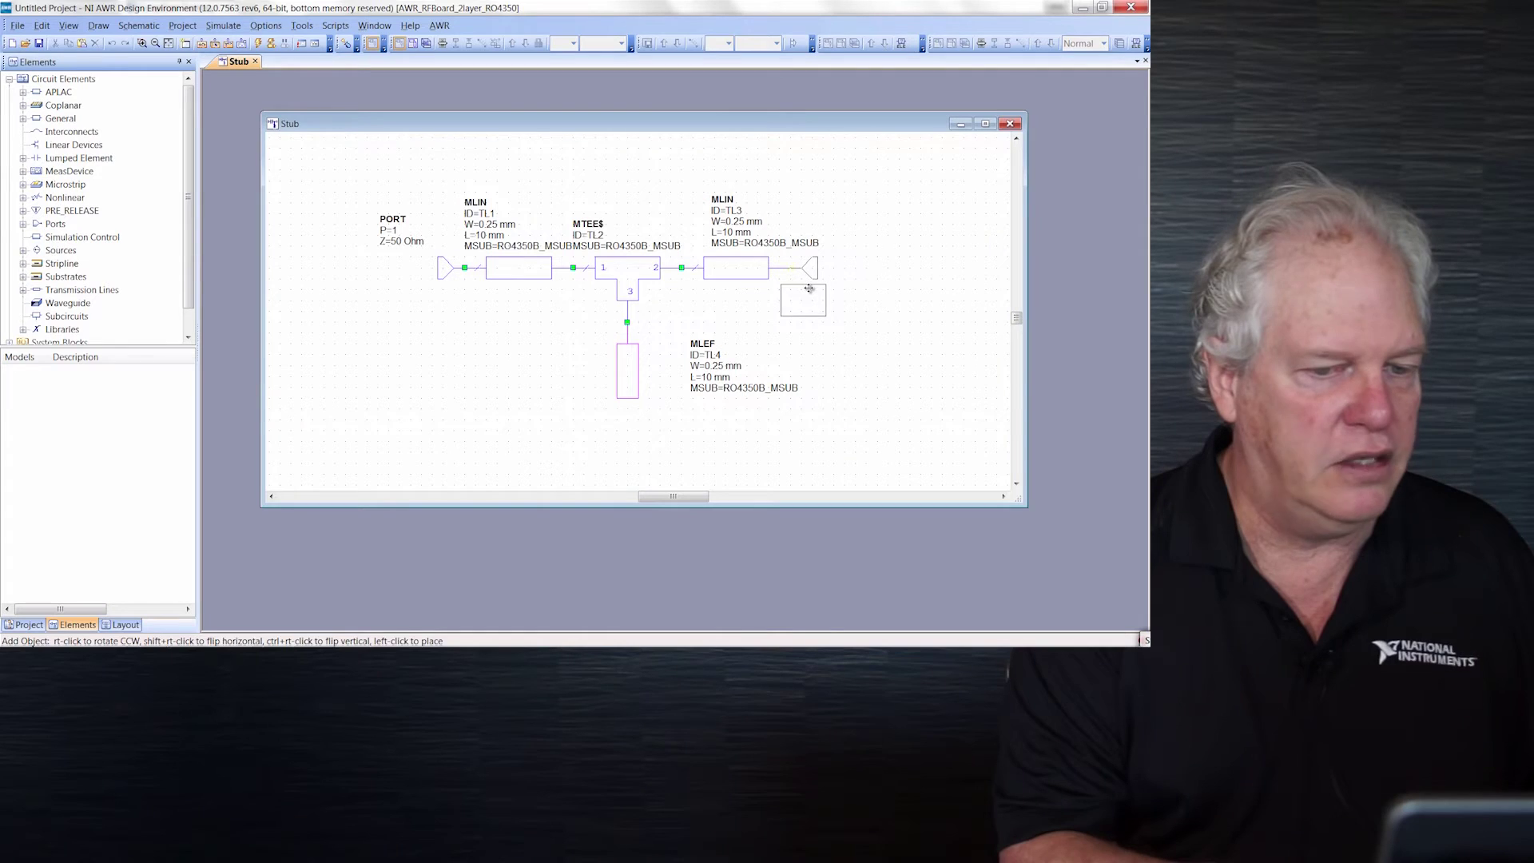
{"action": "left_click", "coordinate": [809, 288]}
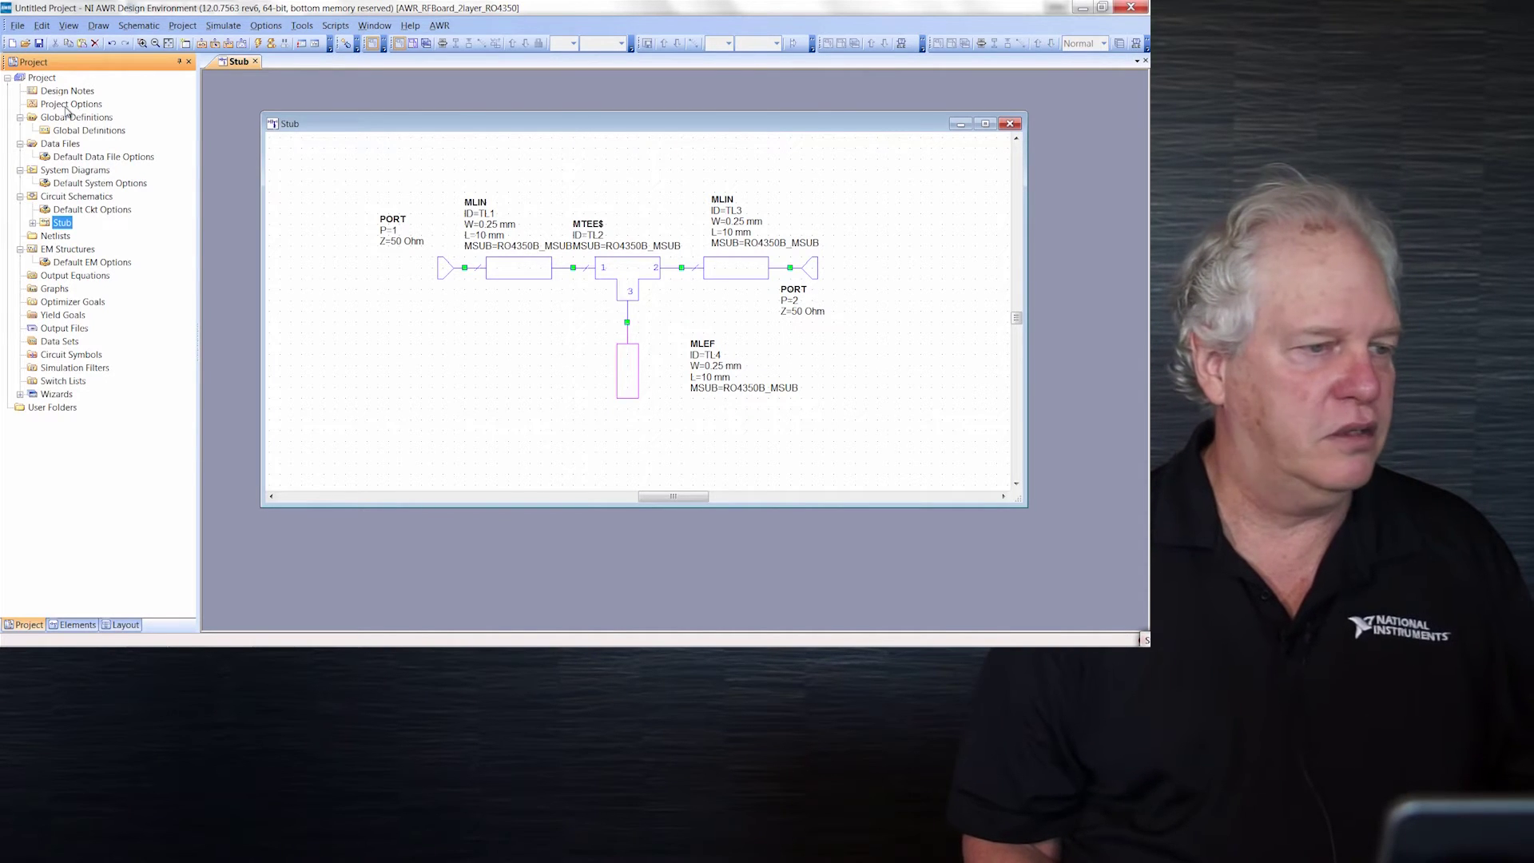
- Set the Project Options frequencies to 1–10 GHz in 0.1 GHz steps (91 points)
{"action": "double_click", "coordinate": [67, 107]}
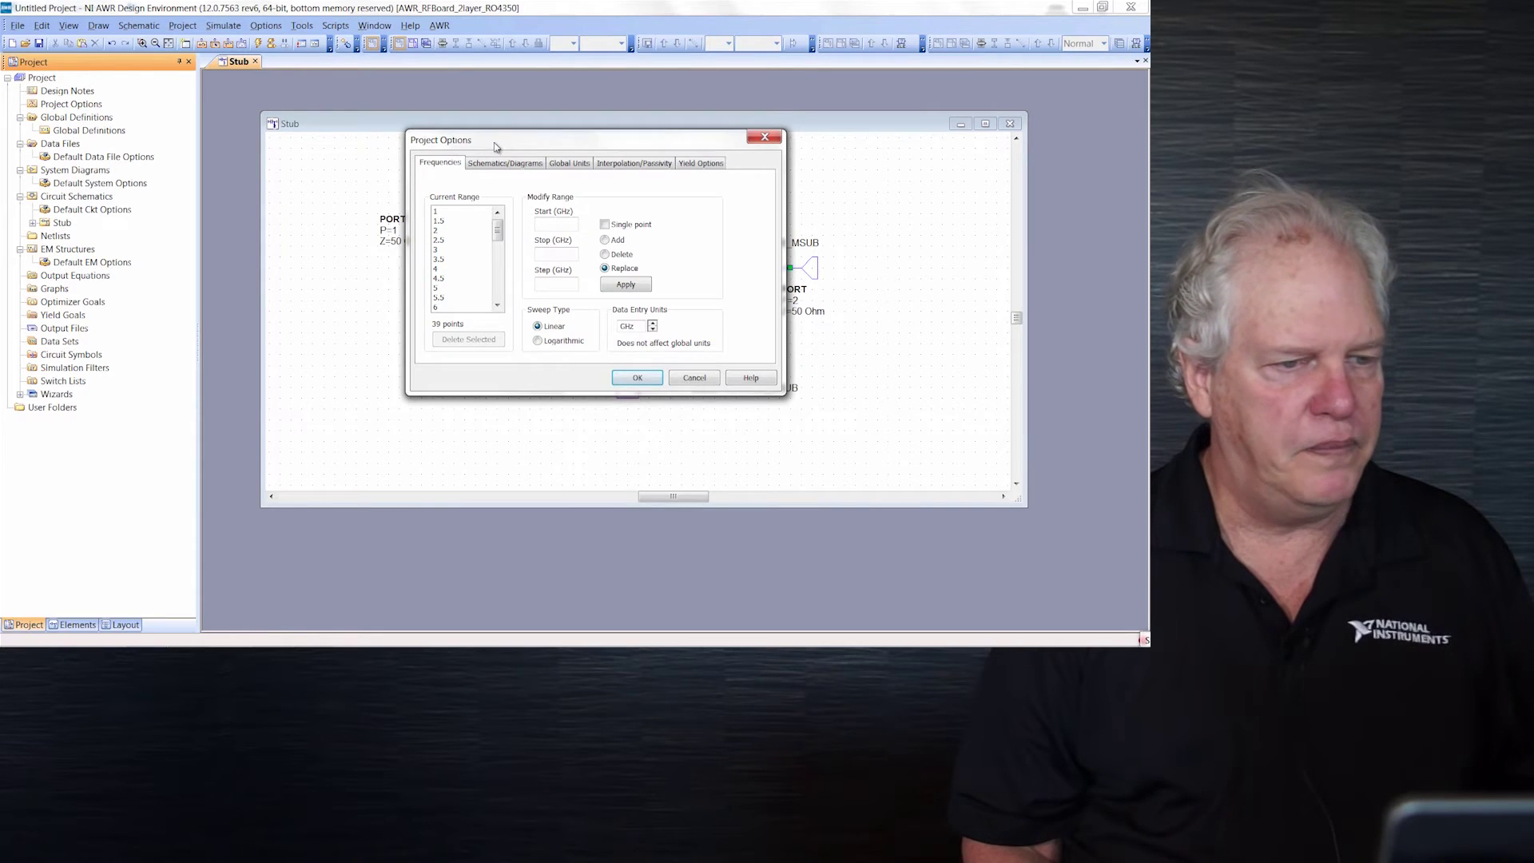
{"action": "left_click_drag", "start_coordinate": [496, 147], "coordinate": [542, 150]}
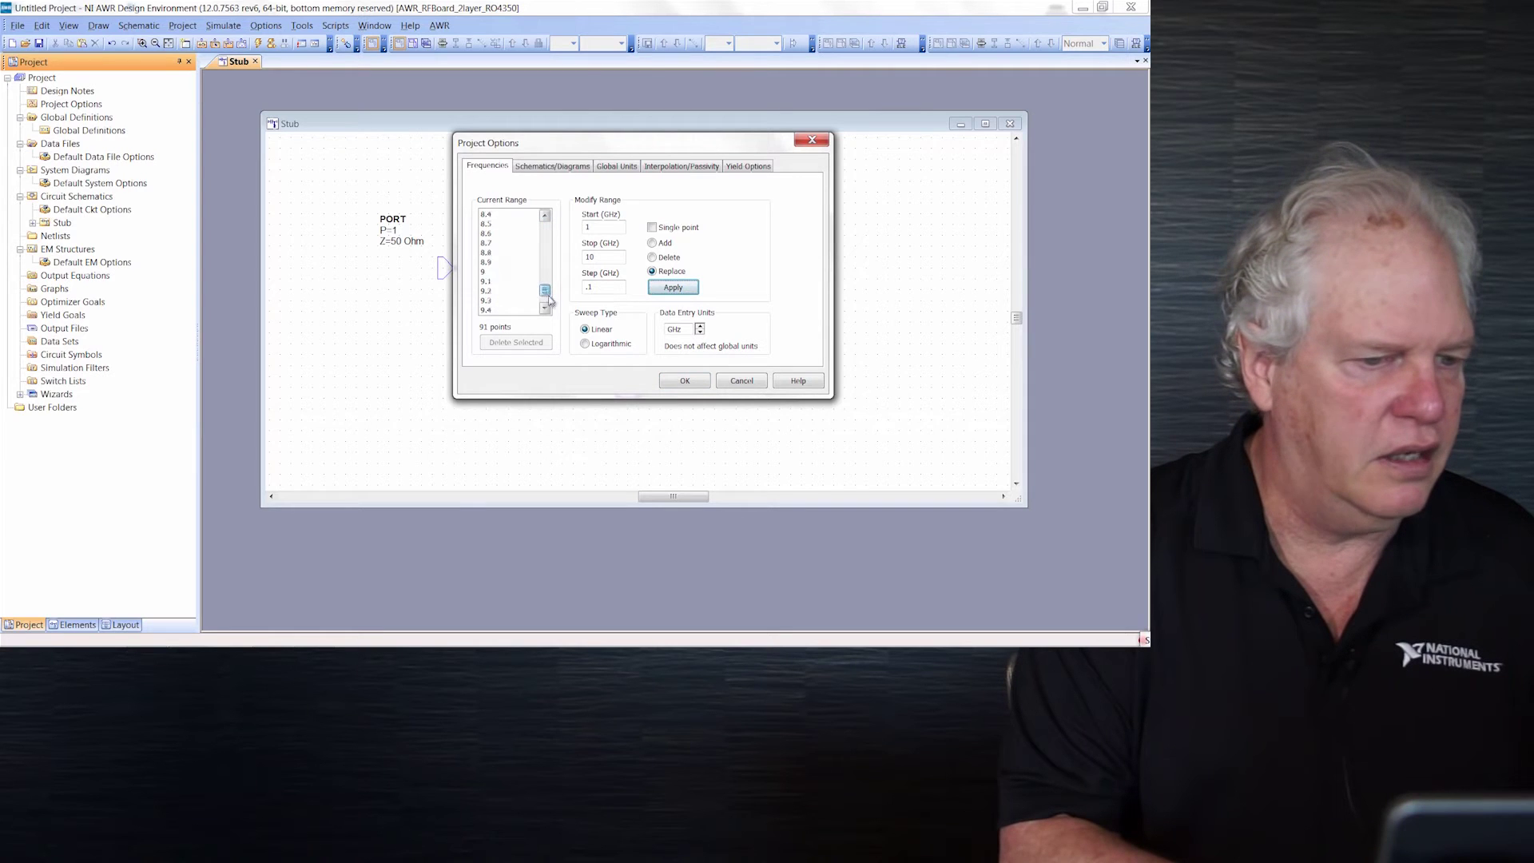
{"action": "left_click", "coordinate": [685, 382]}
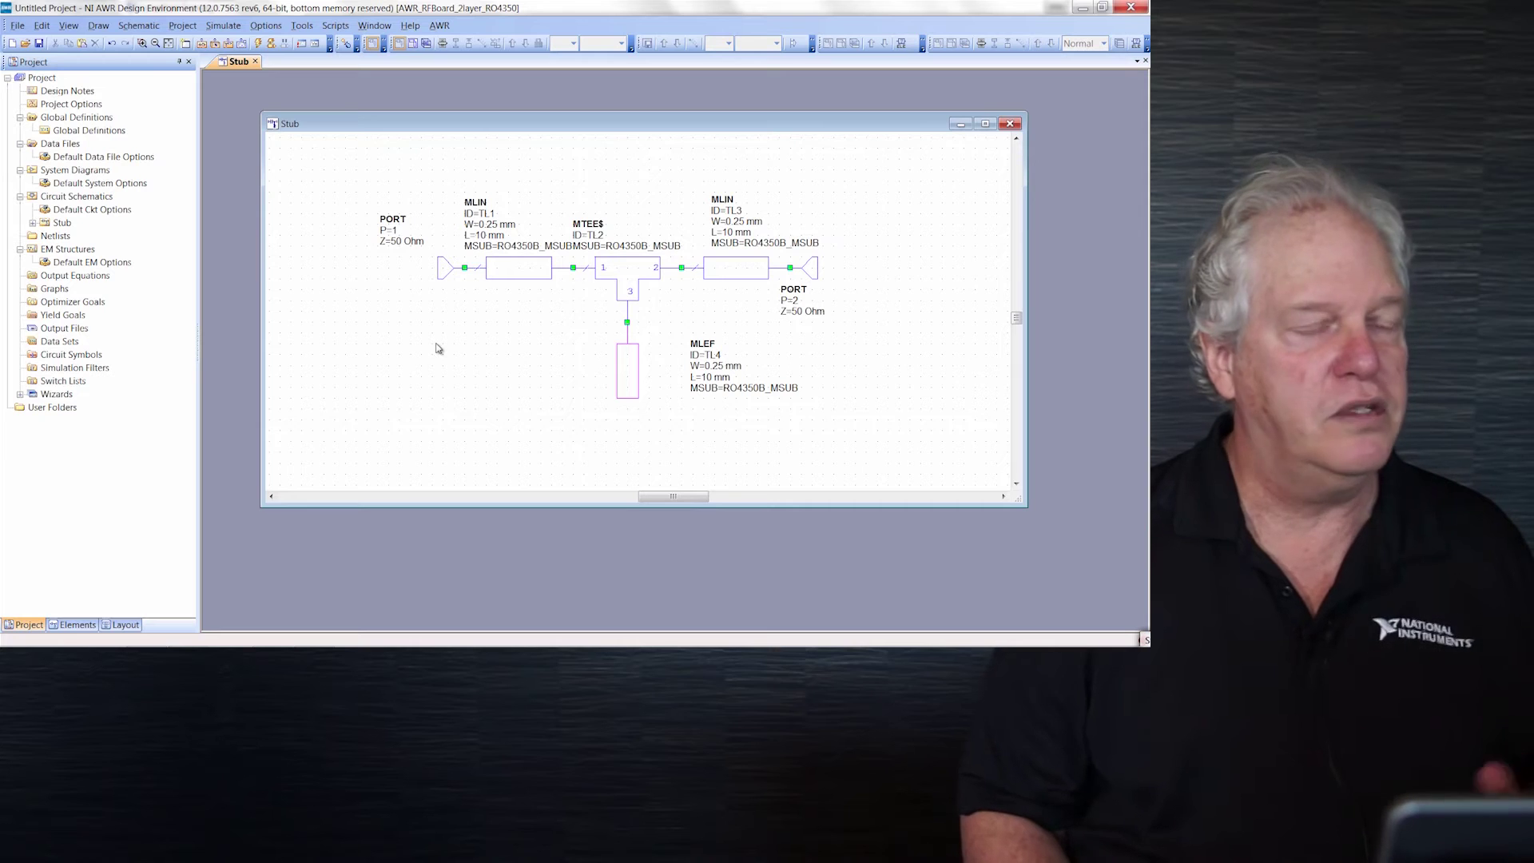
- Create a Smith Chart graph named 'S' and maximize its window
{"action": "right_click", "coordinate": [56, 292]}
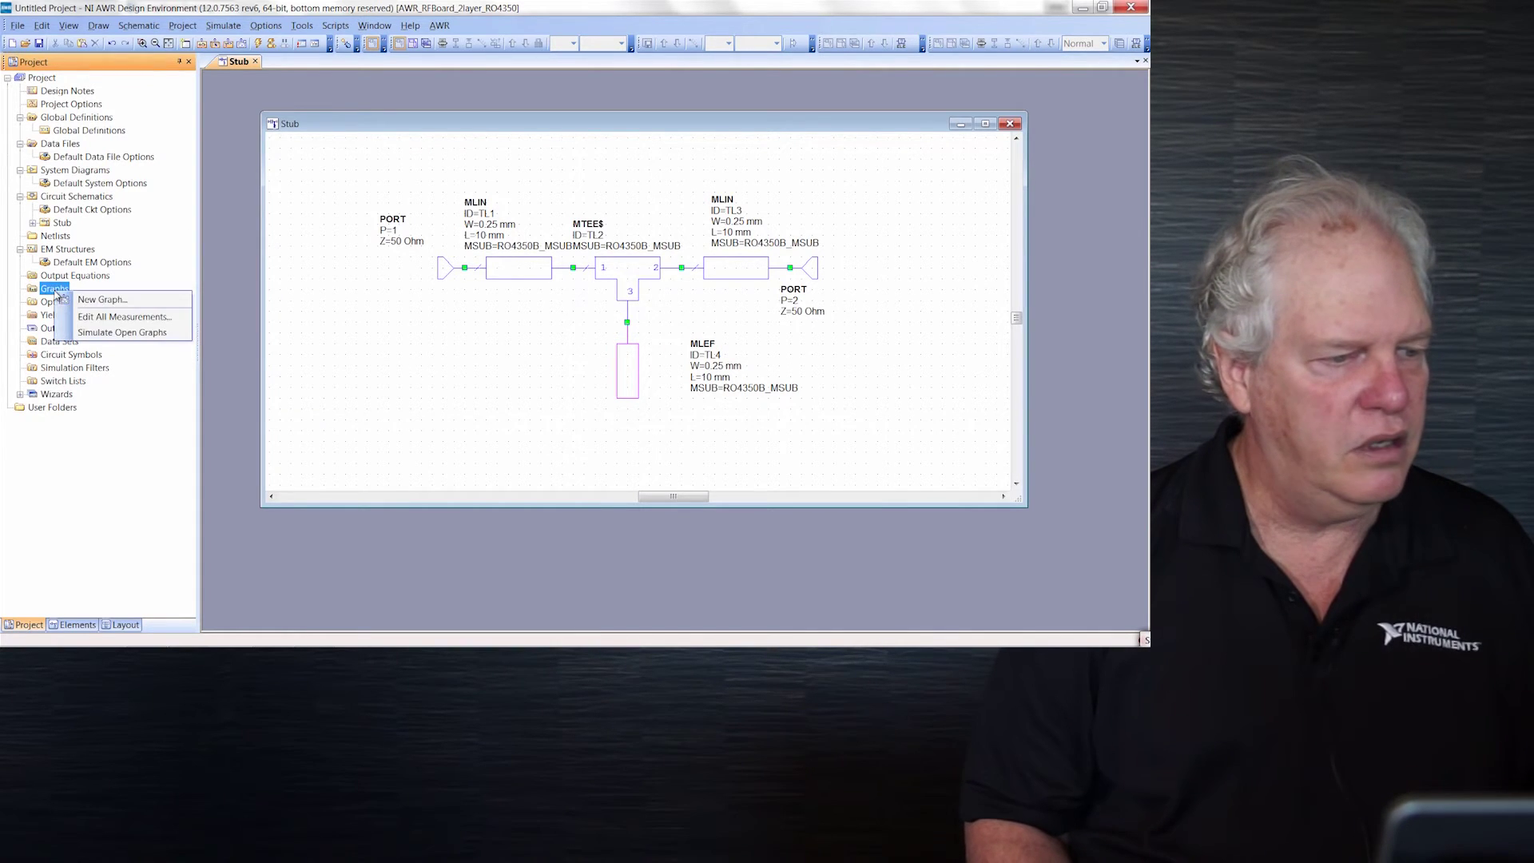
{"action": "left_click", "coordinate": [90, 300]}
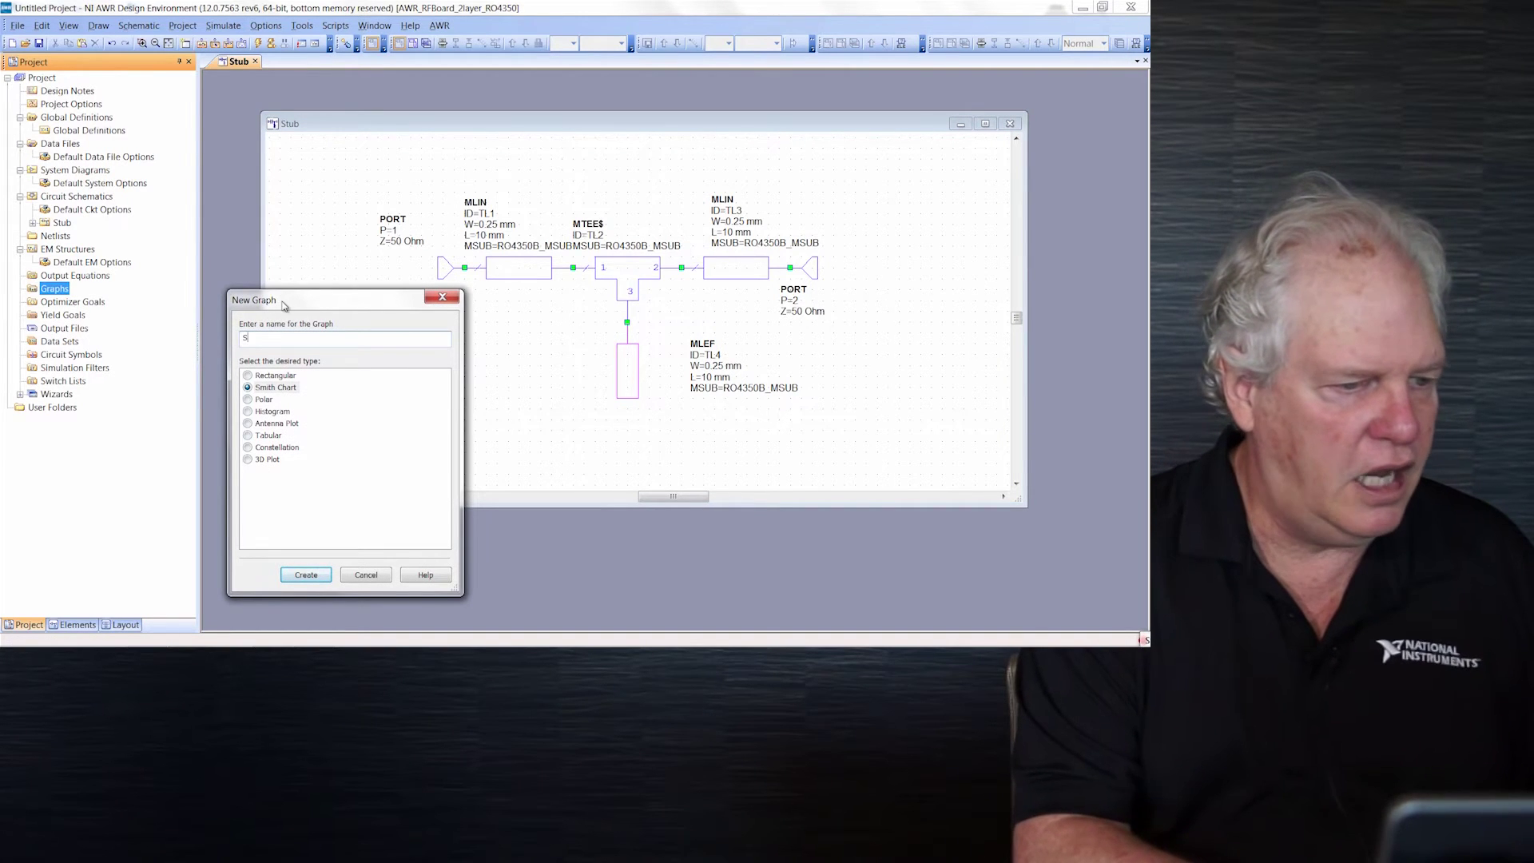
{"action": "left_click_drag", "start_coordinate": [285, 306], "coordinate": [543, 203]}
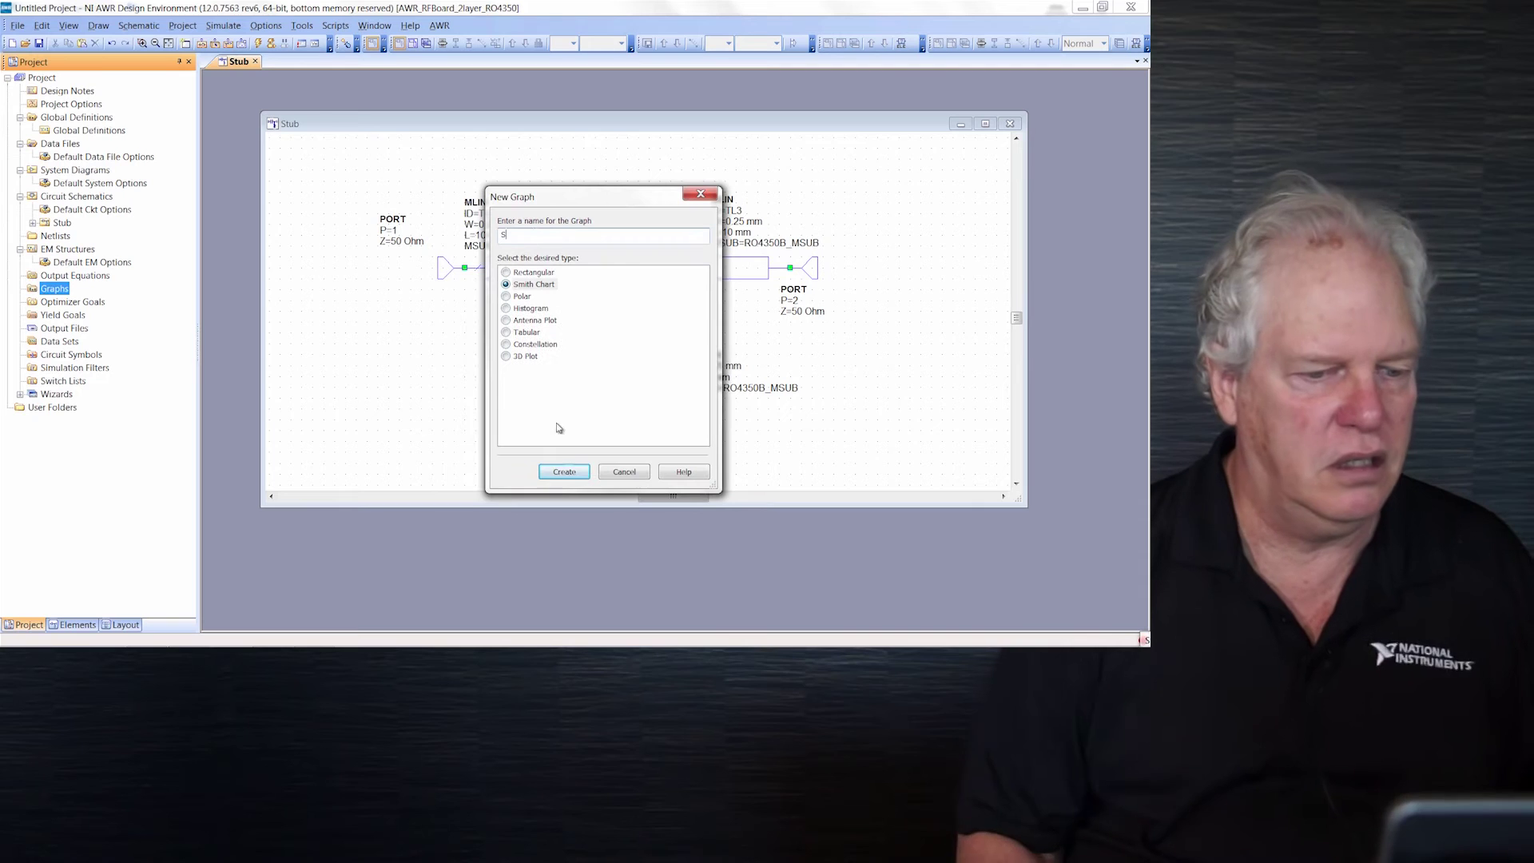
{"action": "left_click", "coordinate": [563, 472]}
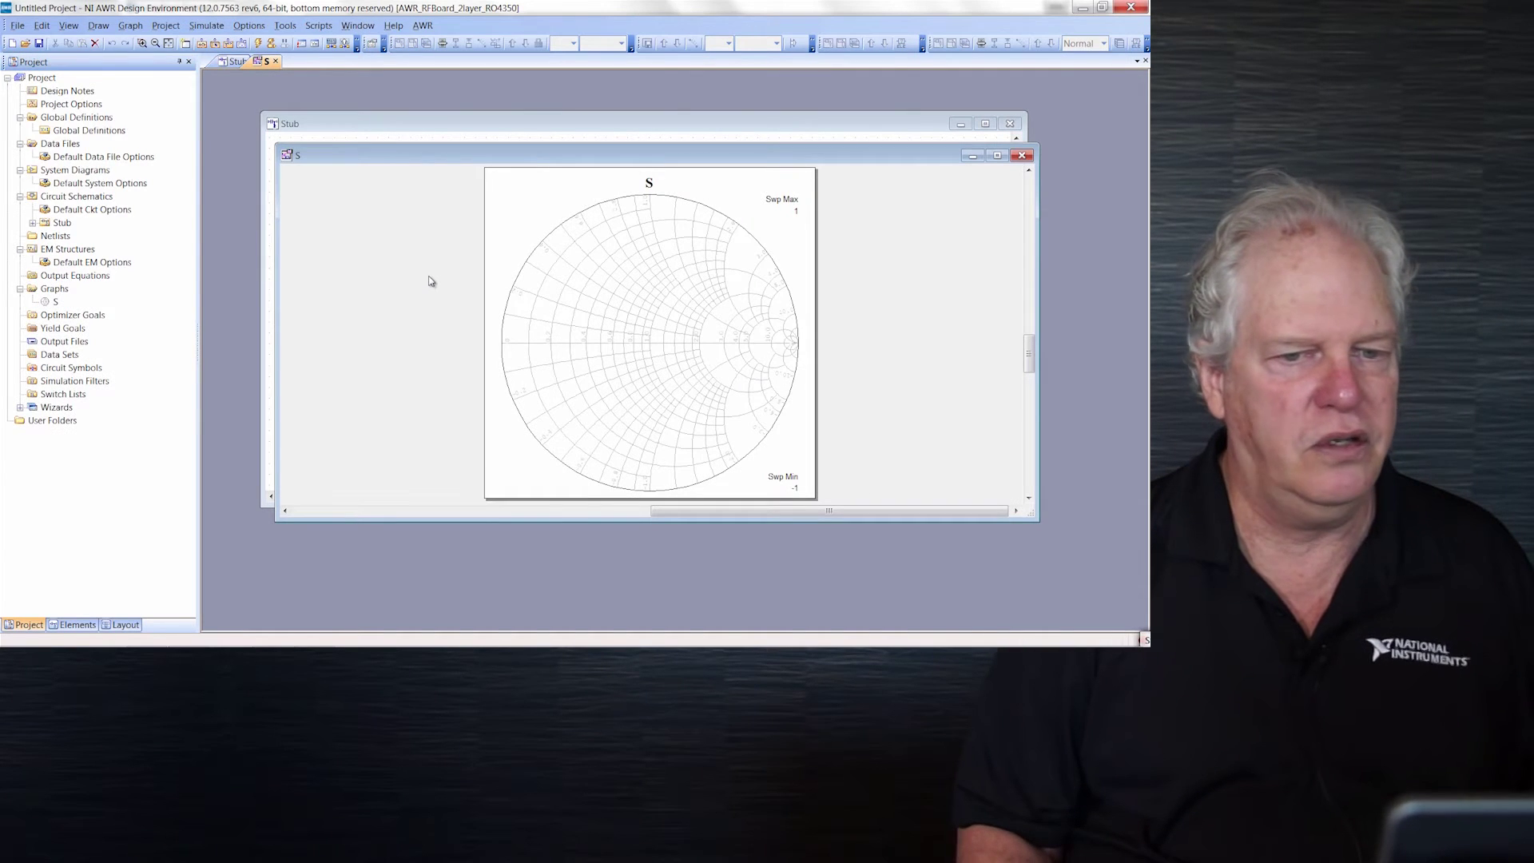
{"action": "left_click", "coordinate": [997, 155]}
- Add a Port Parameters S(1,1) measurement with data source Stub to graph S
{"action": "right_click", "coordinate": [597, 258]}
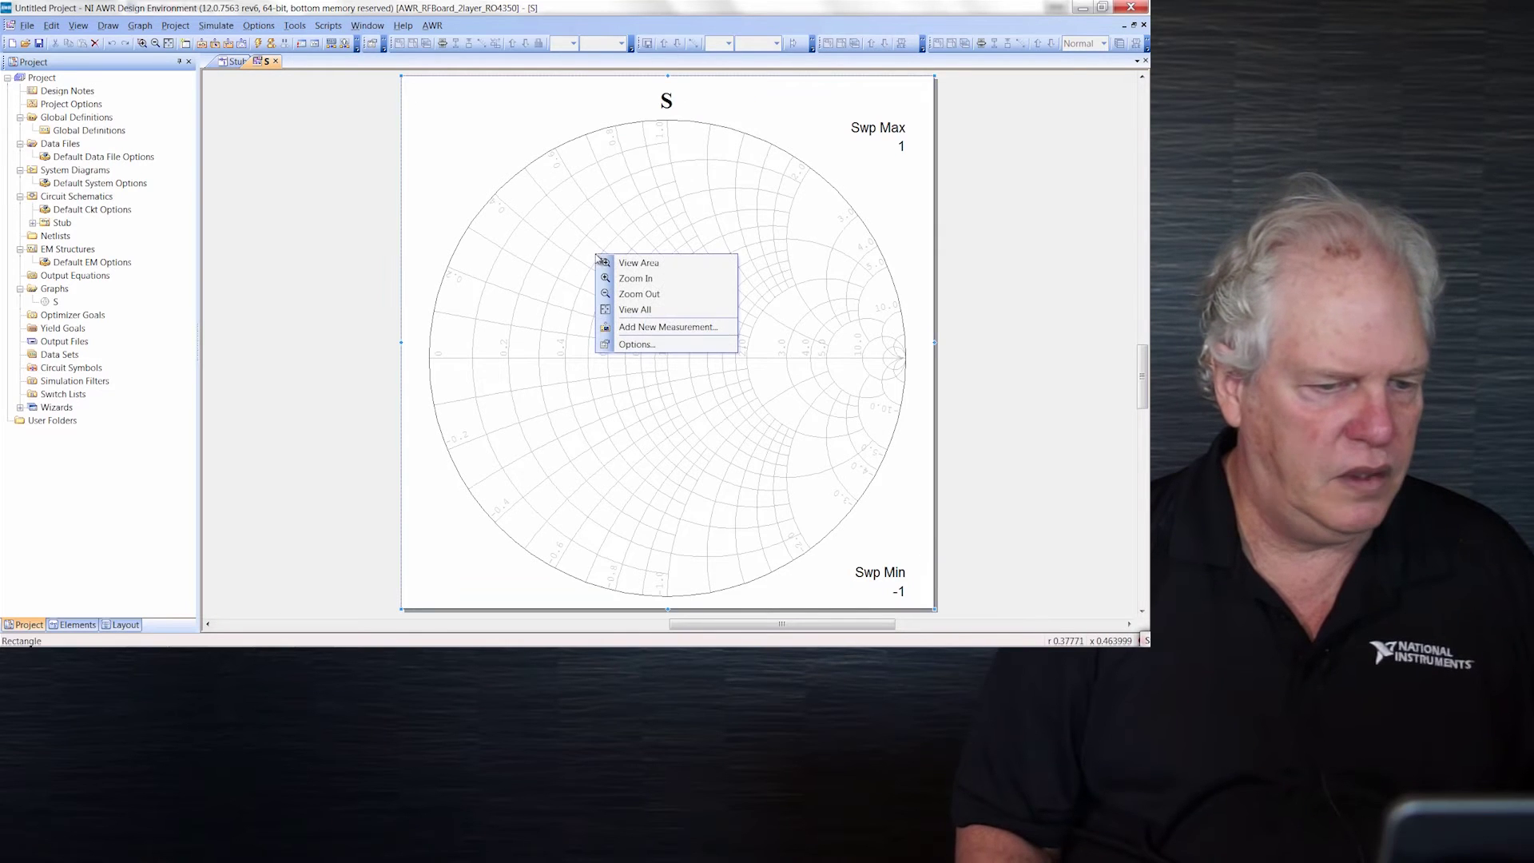
{"action": "left_click", "coordinate": [631, 327]}
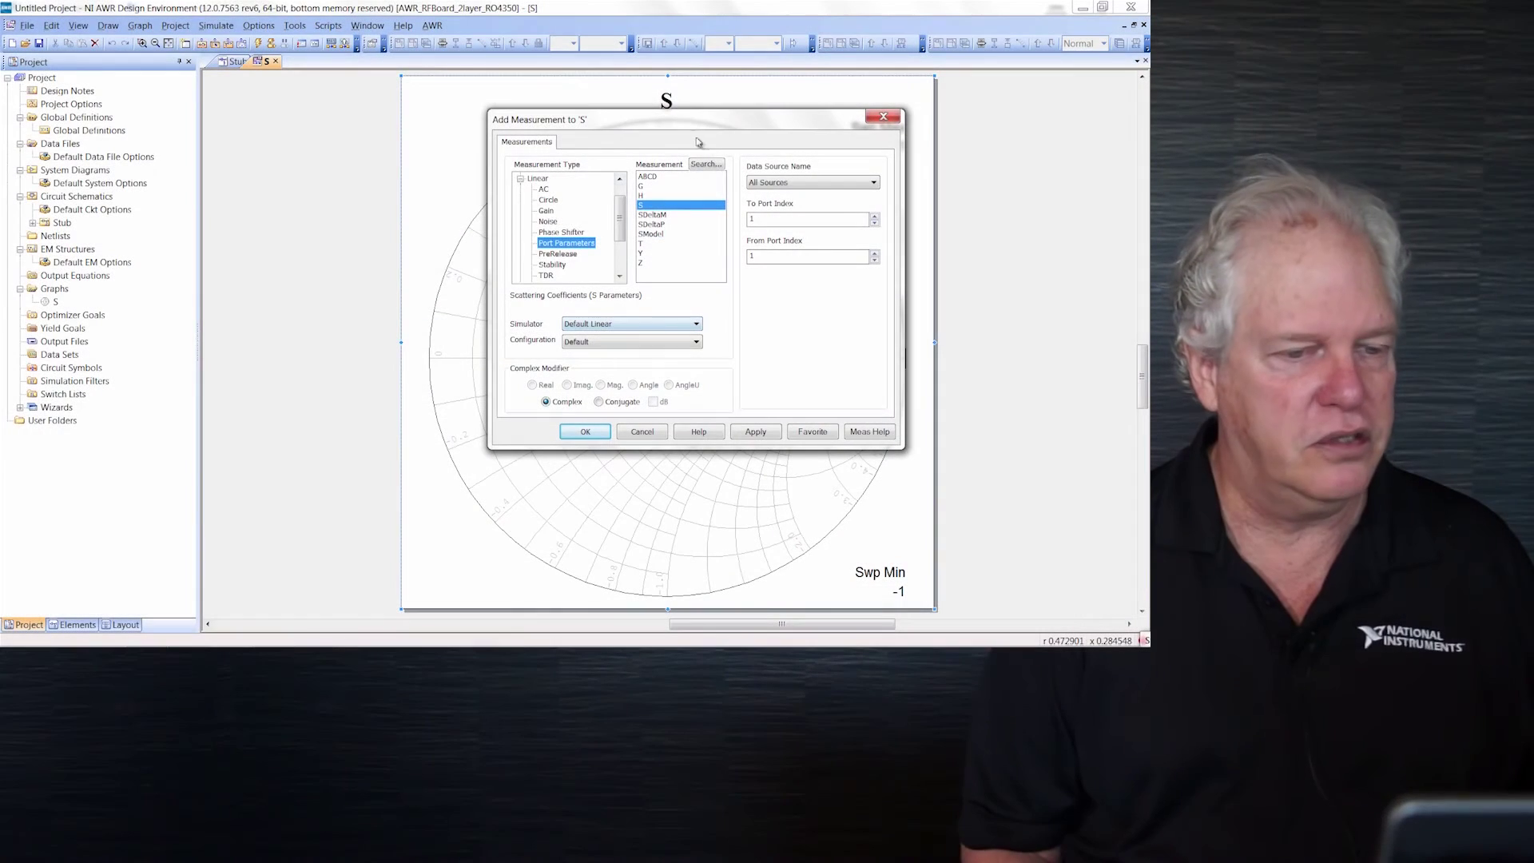
{"action": "left_click", "coordinate": [768, 185]}
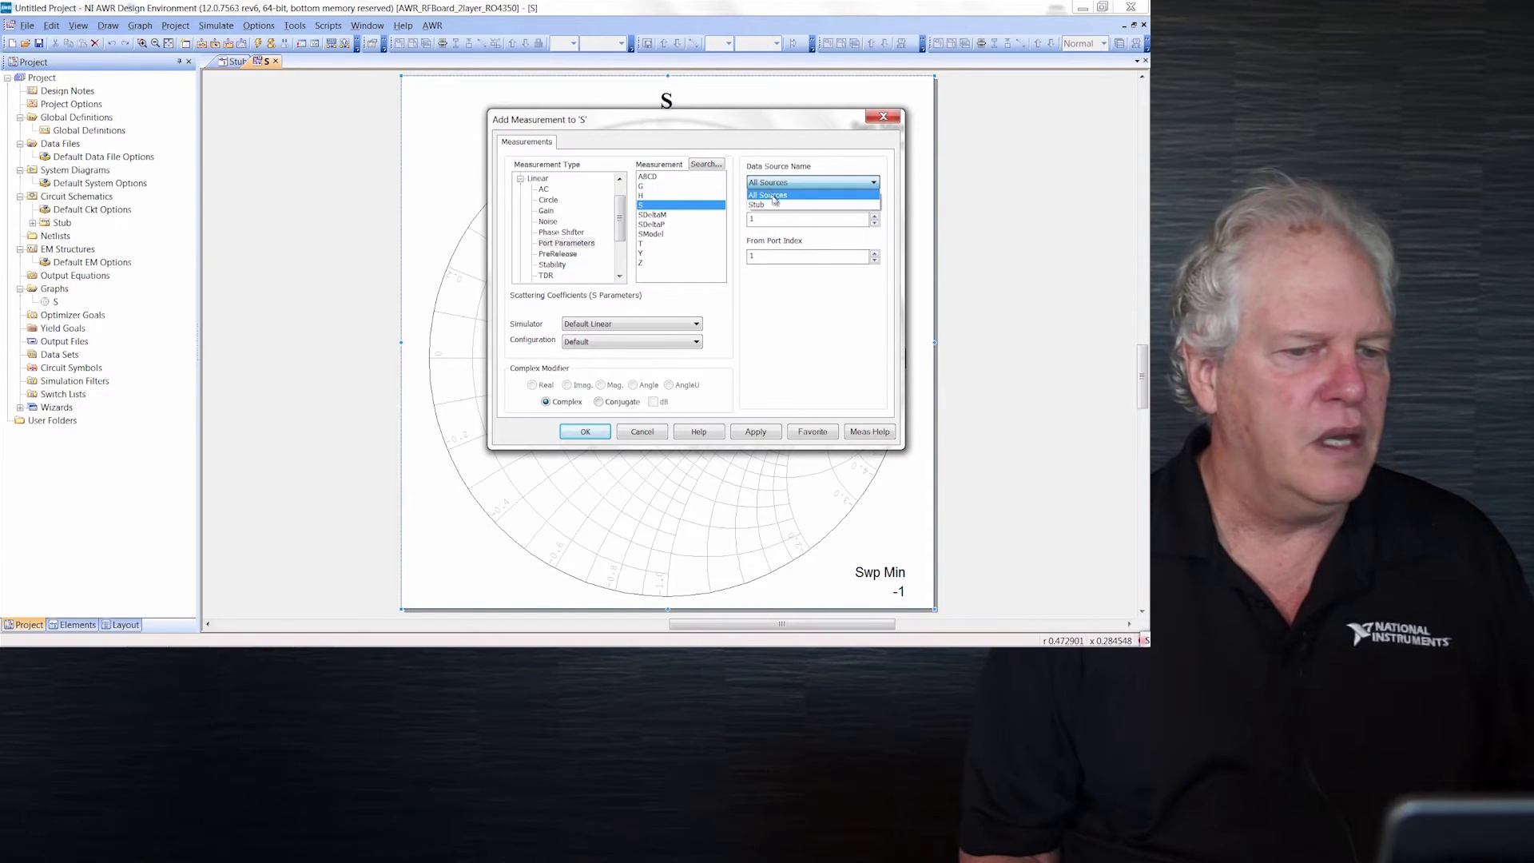
{"action": "left_click", "coordinate": [775, 204]}
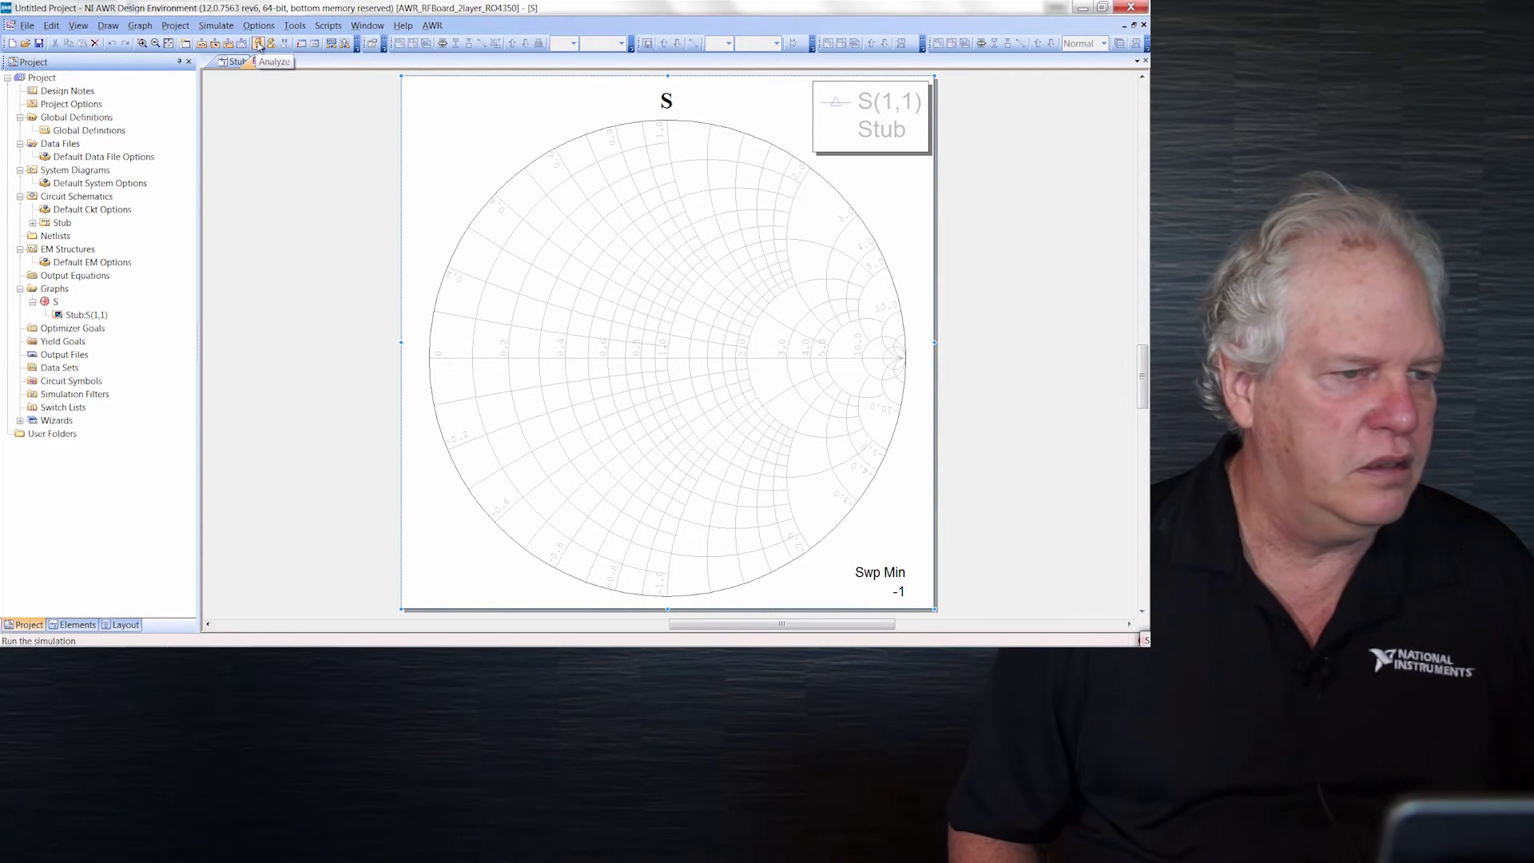
- Analyze to plot Stub S(1,1) and mark it at 2.9292 GHz, readout at upper left
{"action": "left_click", "coordinate": [258, 44]}
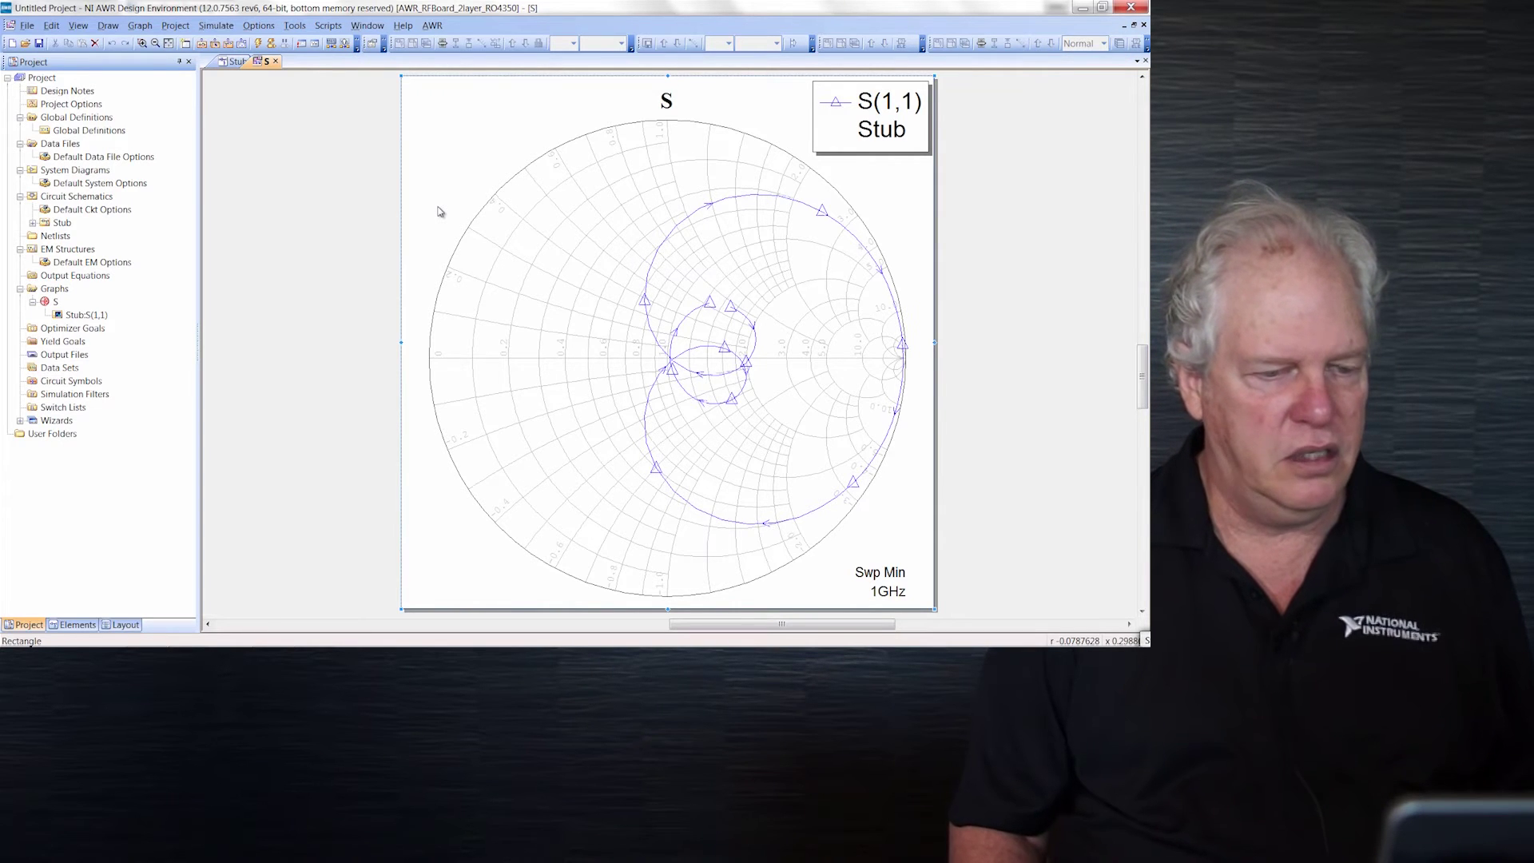
{"action": "right_click", "coordinate": [544, 206]}
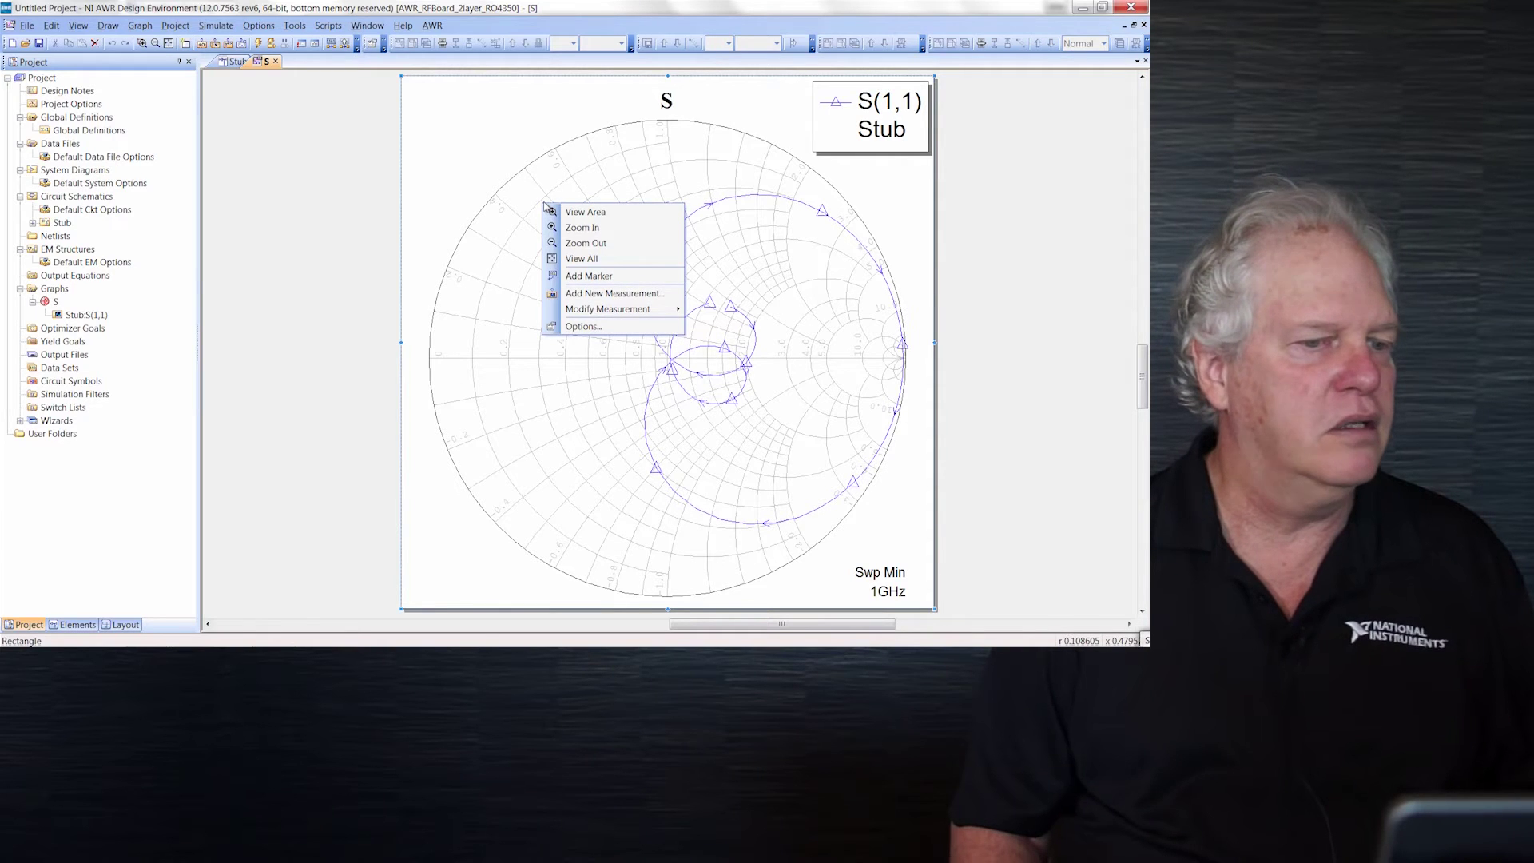
{"action": "left_click", "coordinate": [581, 278]}
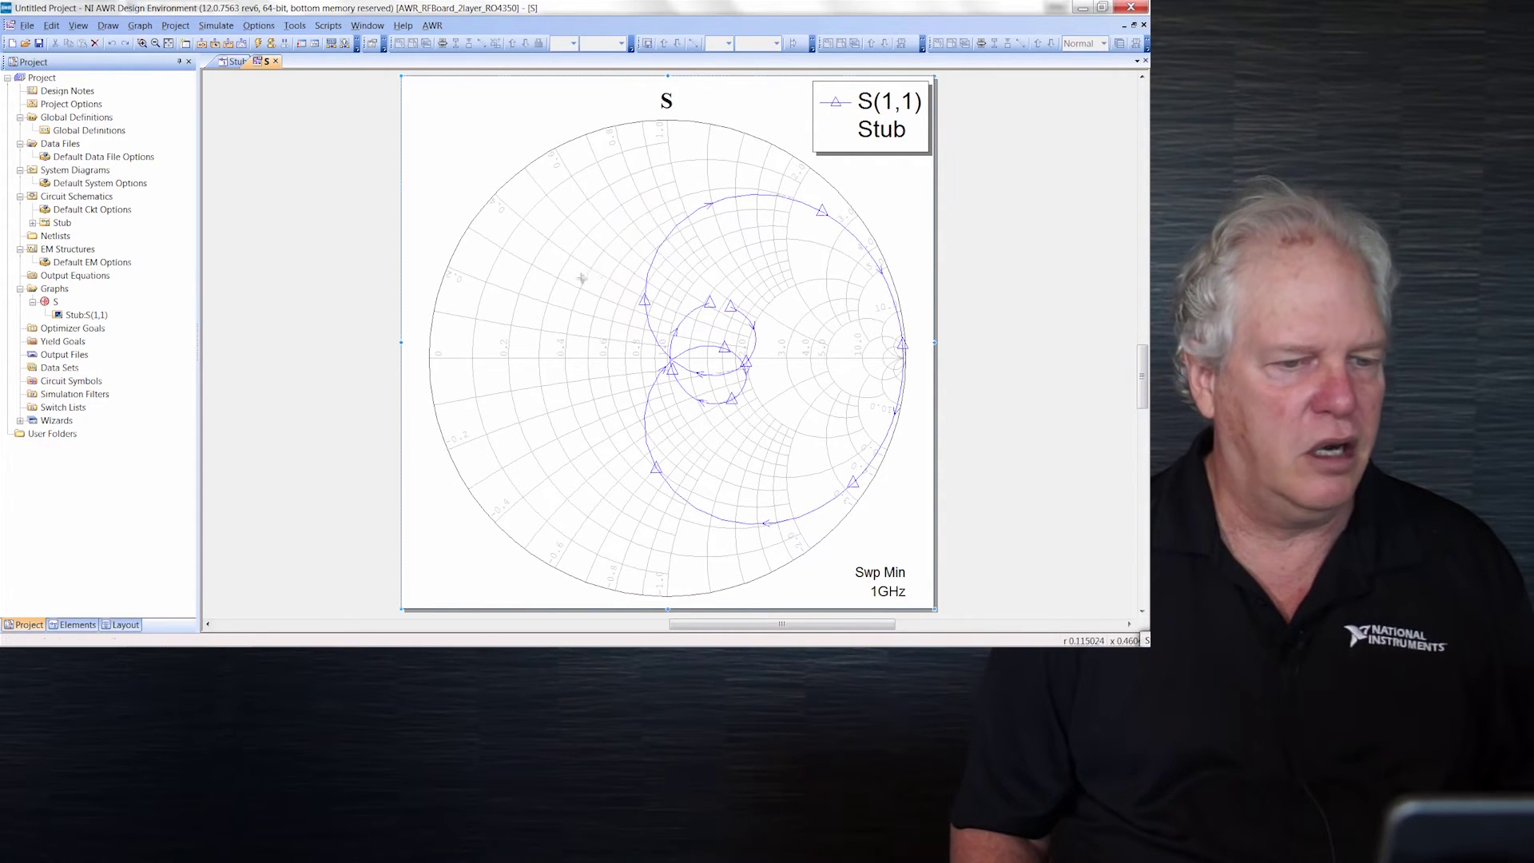
{"action": "left_click", "coordinate": [651, 268]}
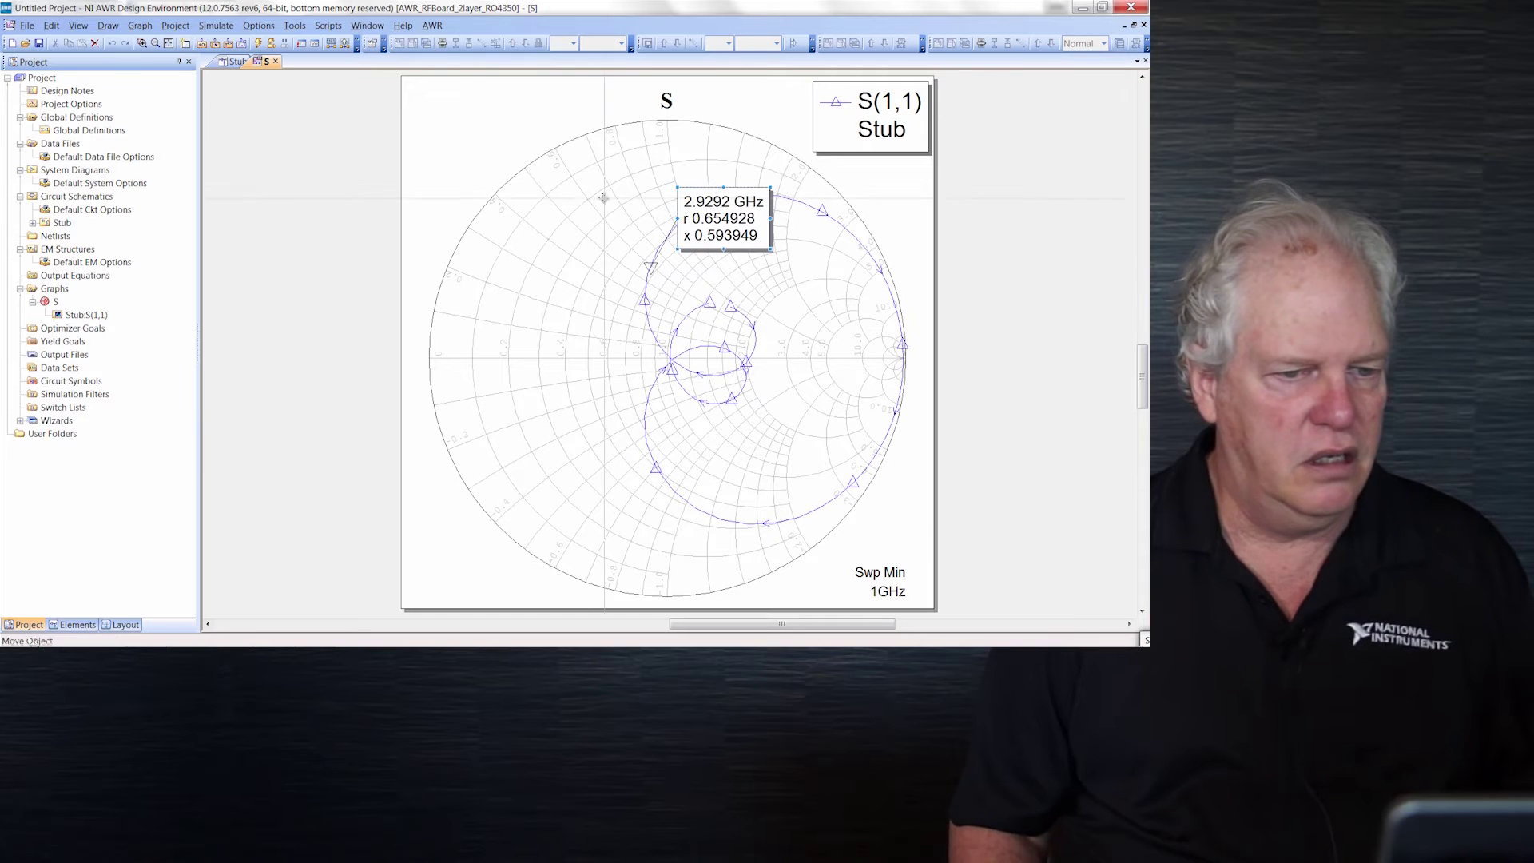
{"action": "mouse_move", "coordinate": [741, 211]}
{"action": "left_mouse_down"}
{"action": "mouse_move", "coordinate": [579, 185]}
{"action": "mouse_move", "coordinate": [561, 154]}
{"action": "mouse_move", "coordinate": [488, 110]}
{"action": "mouse_move", "coordinate": [504, 163]}
{"action": "left_mouse_up"}
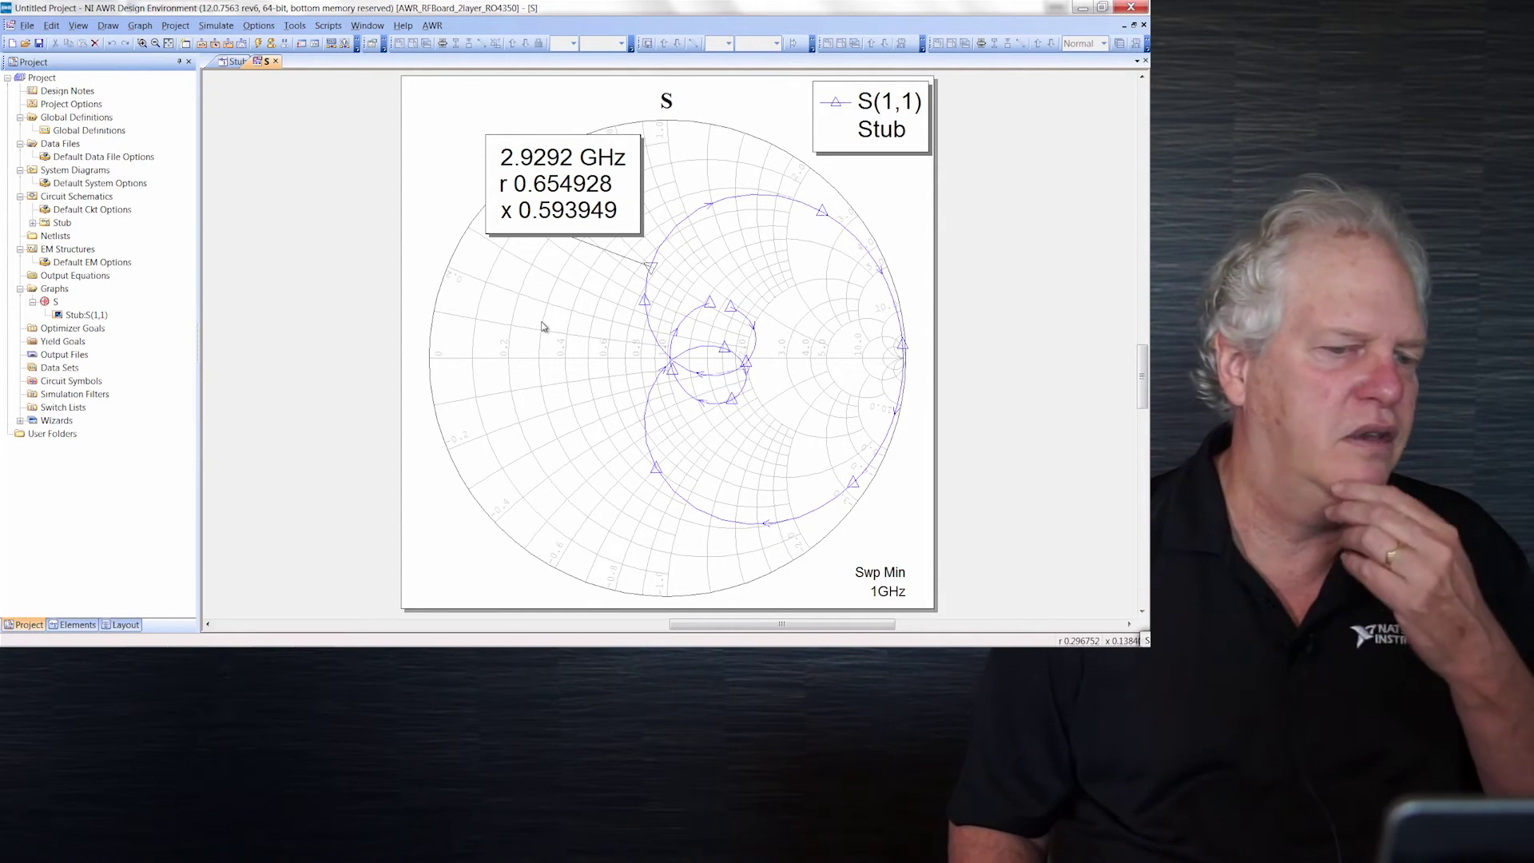
{"action": "right_click", "coordinate": [537, 308]}
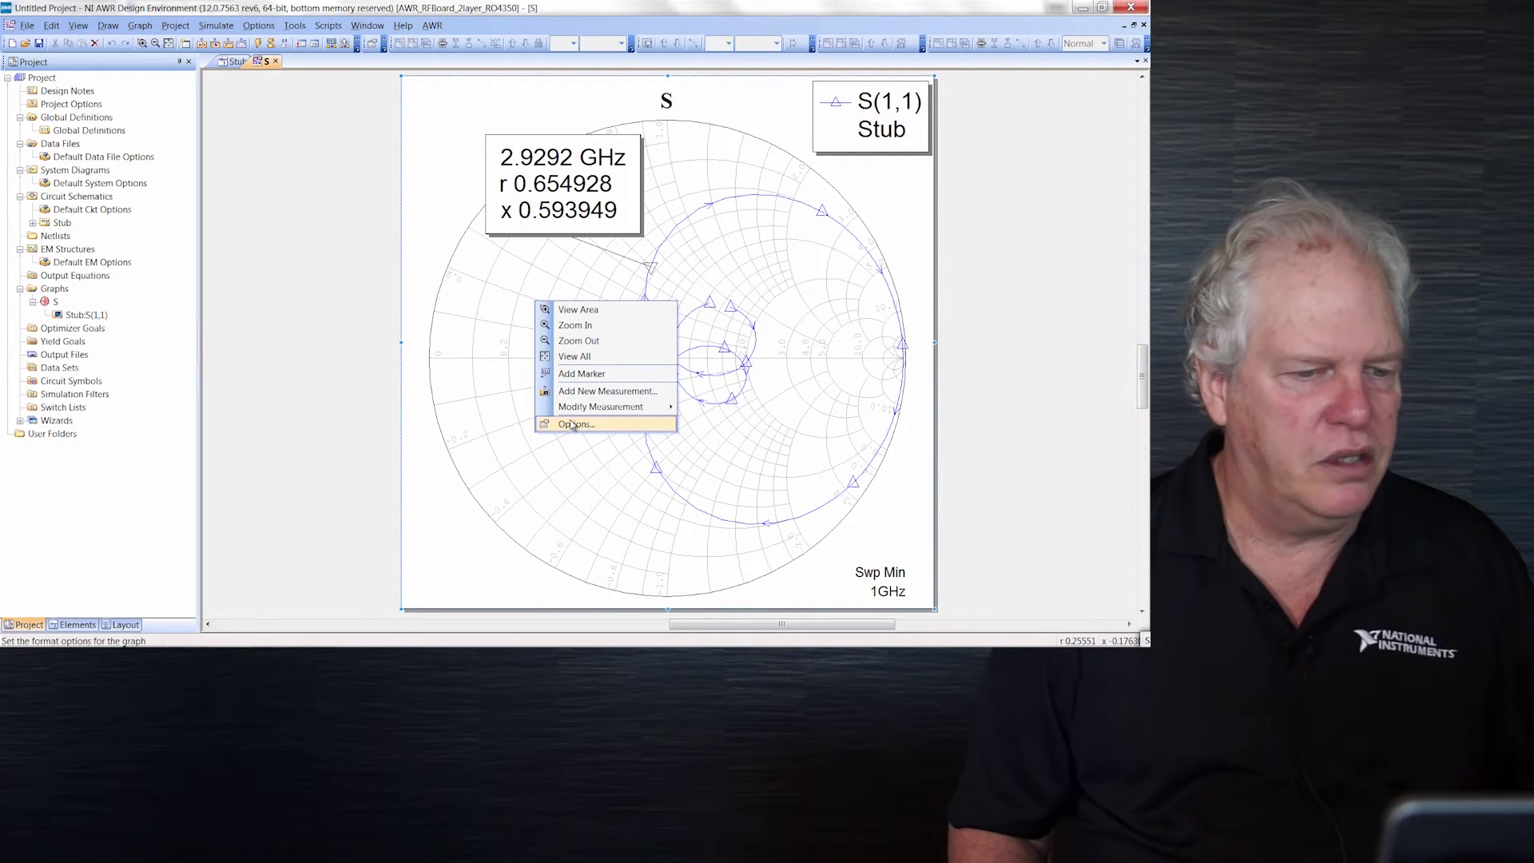
{"action": "left_click", "coordinate": [483, 318]}
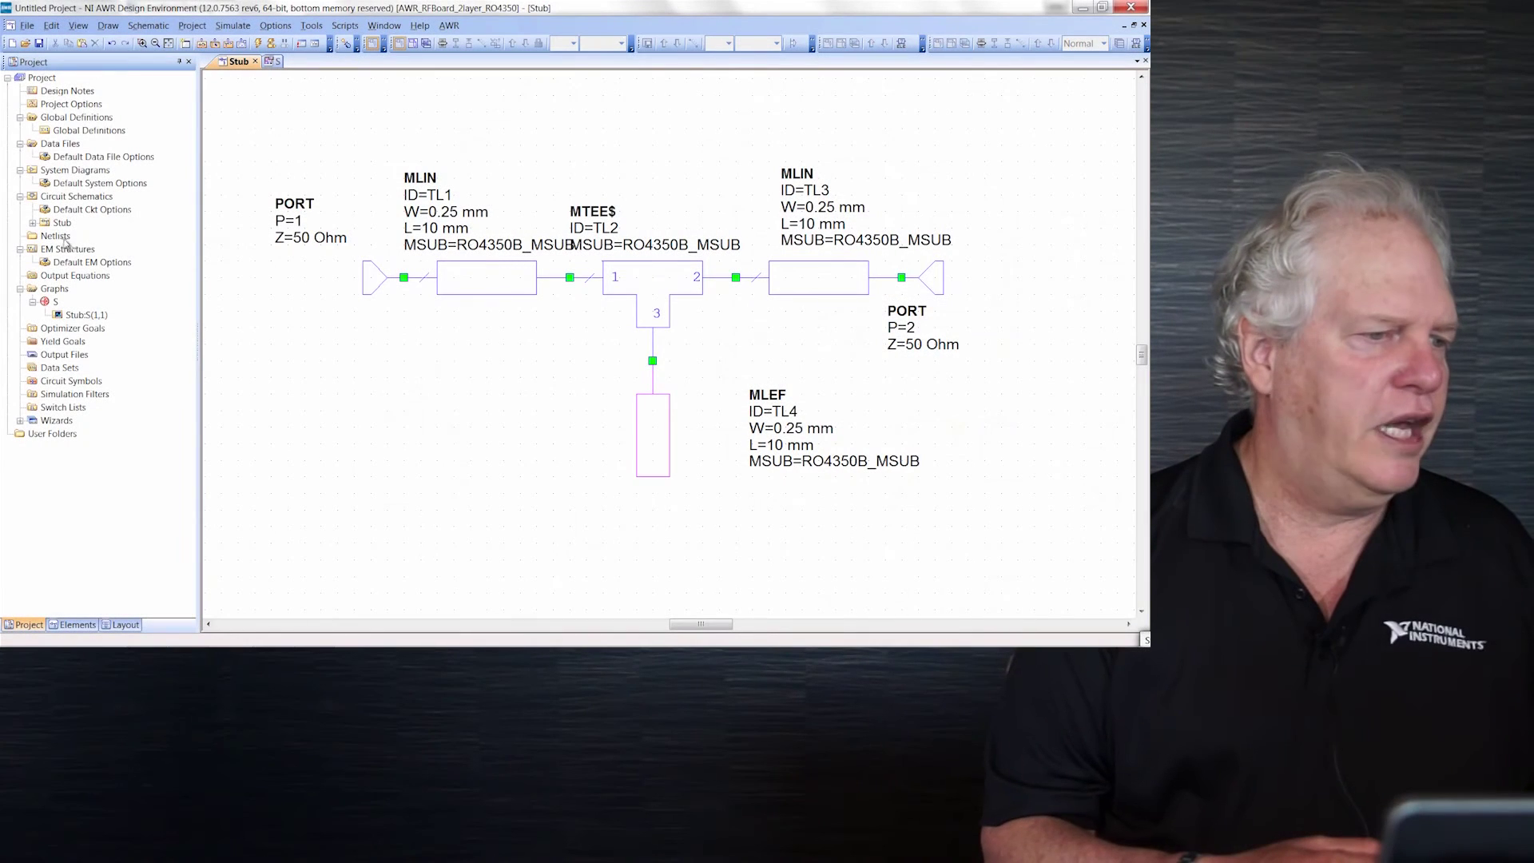
- Open the Stub circuit's layout and drag TL1, TL3 and TL4 away from the tee
{"action": "right_click", "coordinate": [61, 225]}
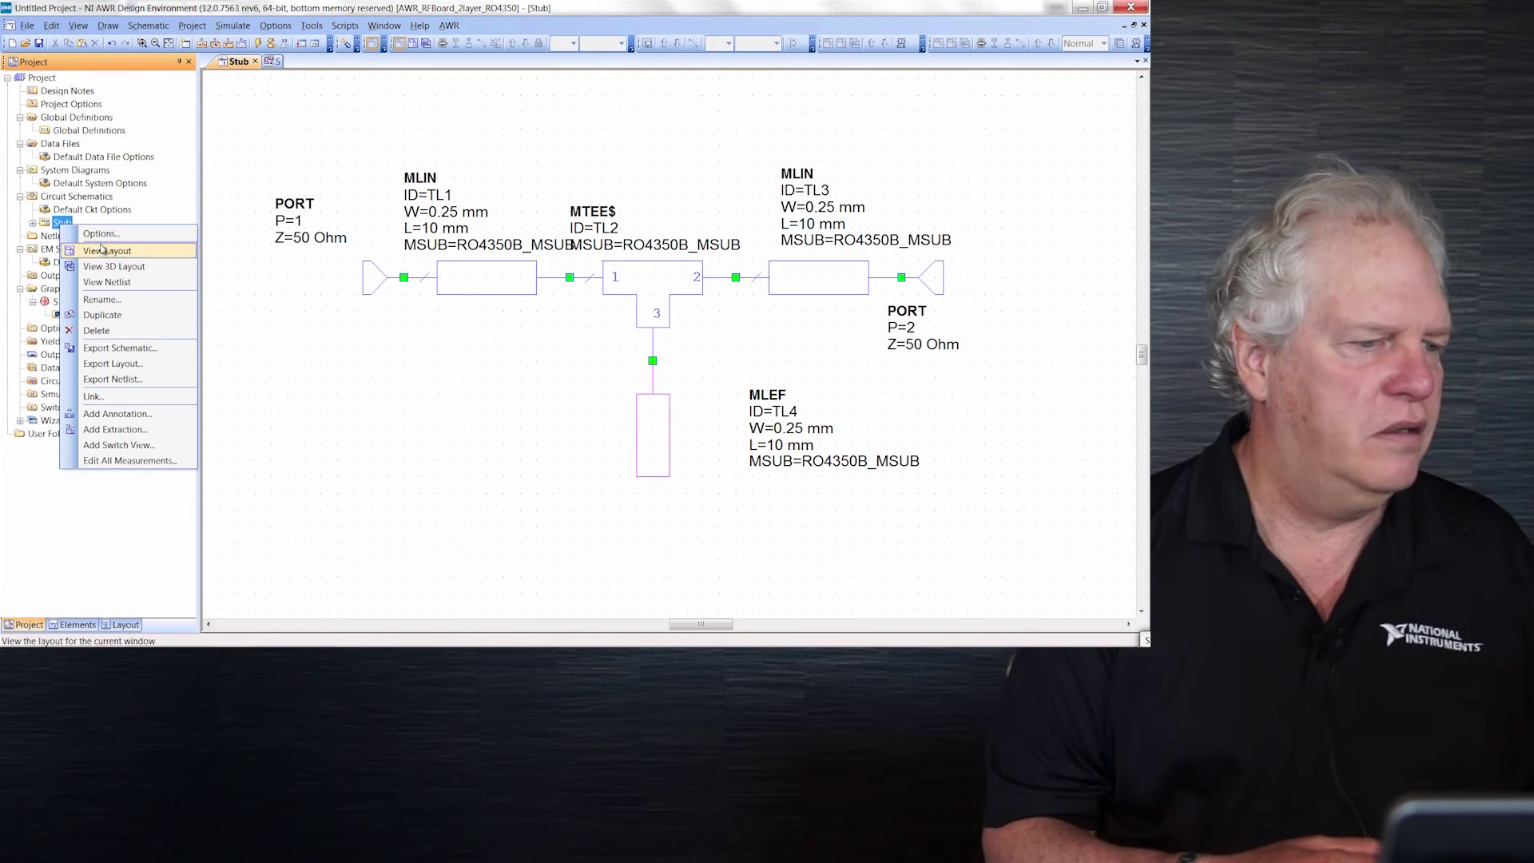
{"action": "left_click", "coordinate": [103, 252]}
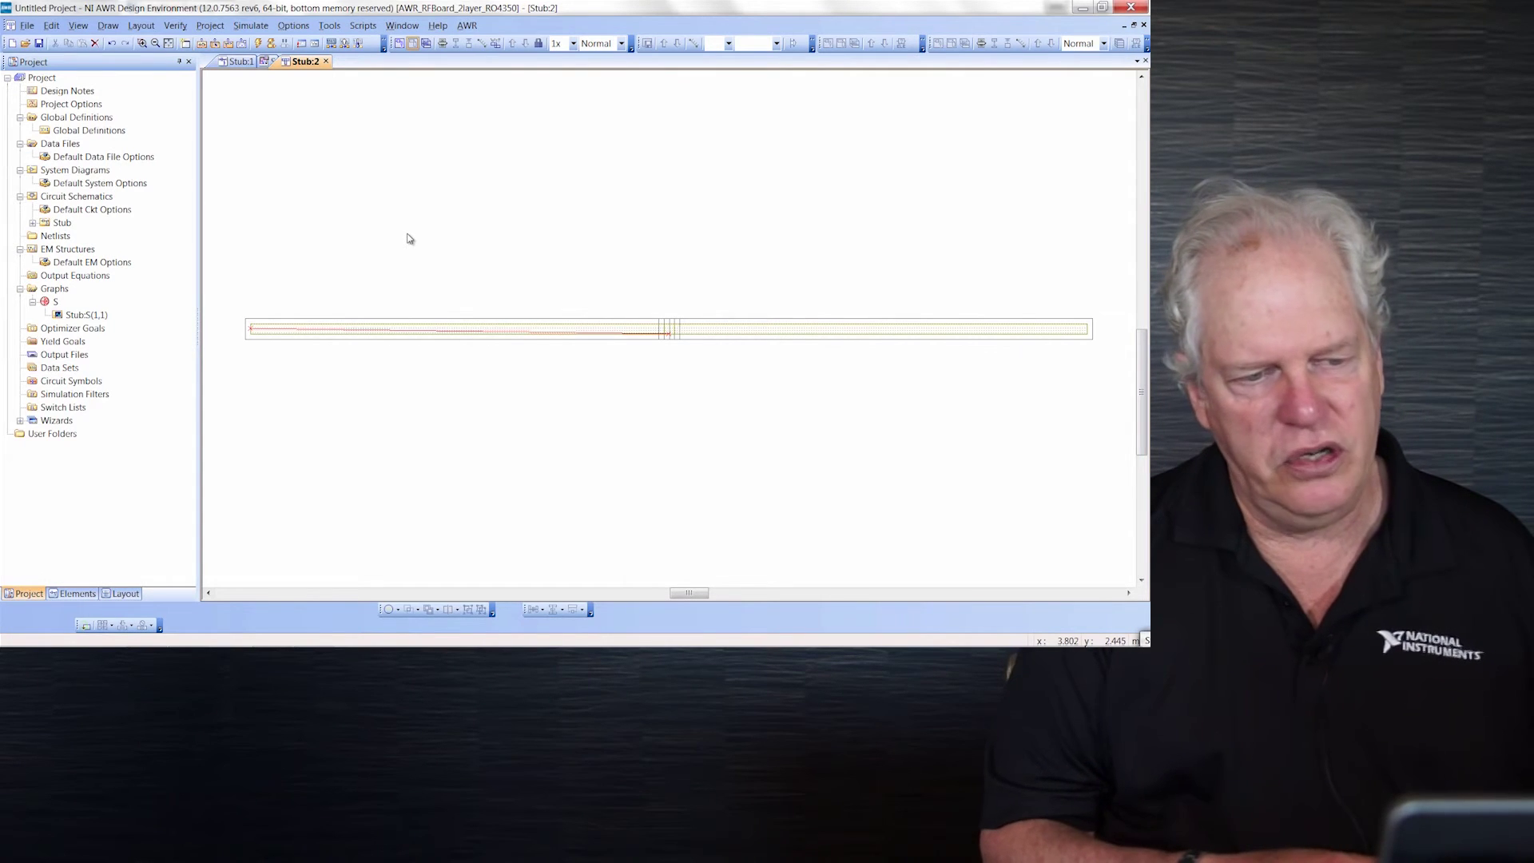
{"action": "left_click", "coordinate": [479, 336]}
{"action": "left_click_drag", "start_coordinate": [479, 337], "coordinate": [500, 402]}
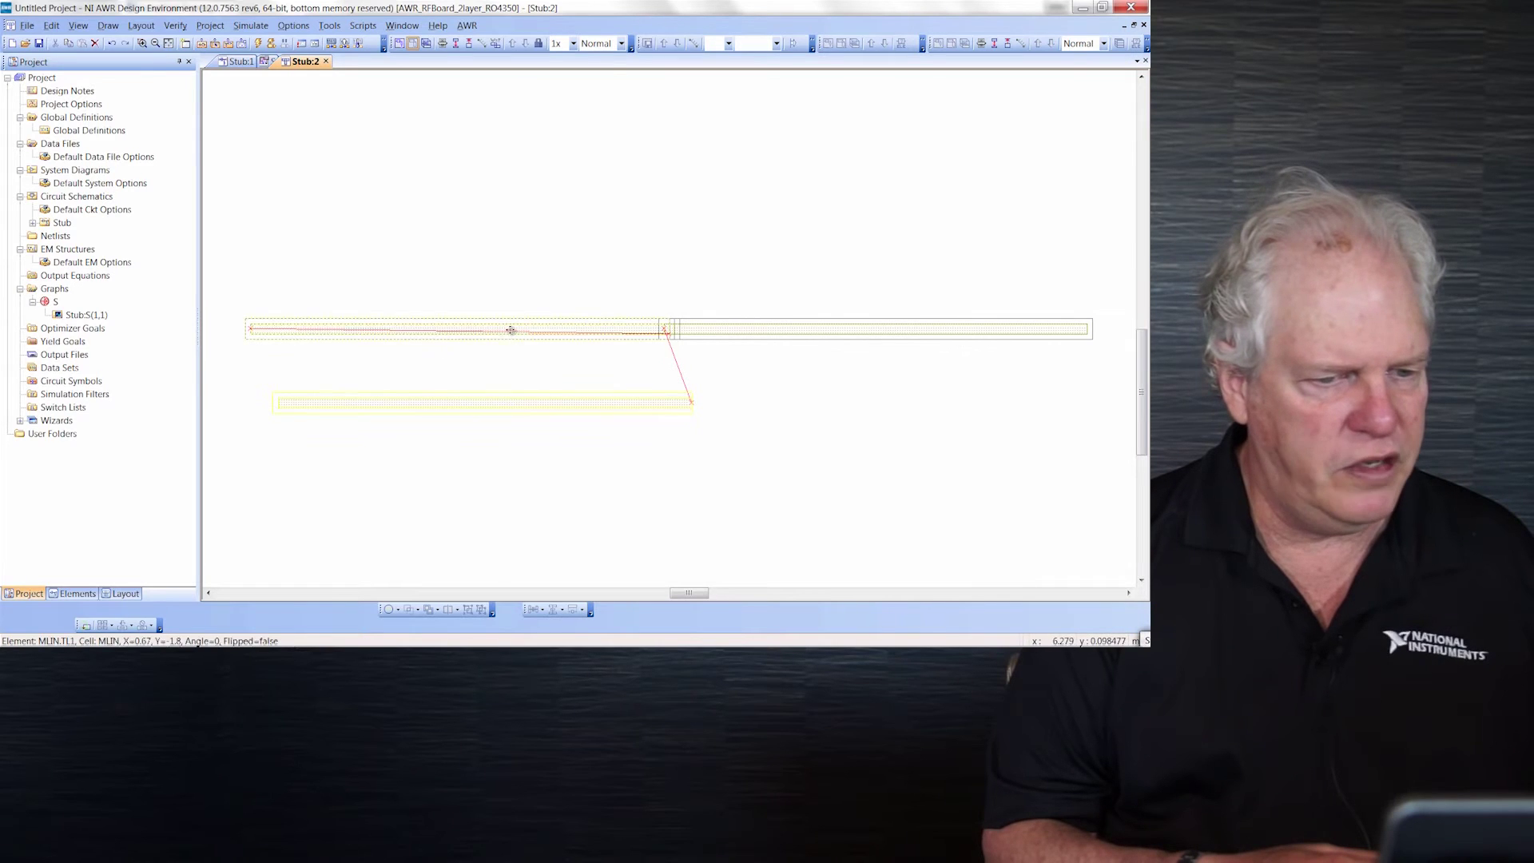
{"action": "left_click_drag", "start_coordinate": [510, 329], "coordinate": [510, 221]}
{"action": "left_click_drag", "start_coordinate": [743, 327], "coordinate": [756, 240]}
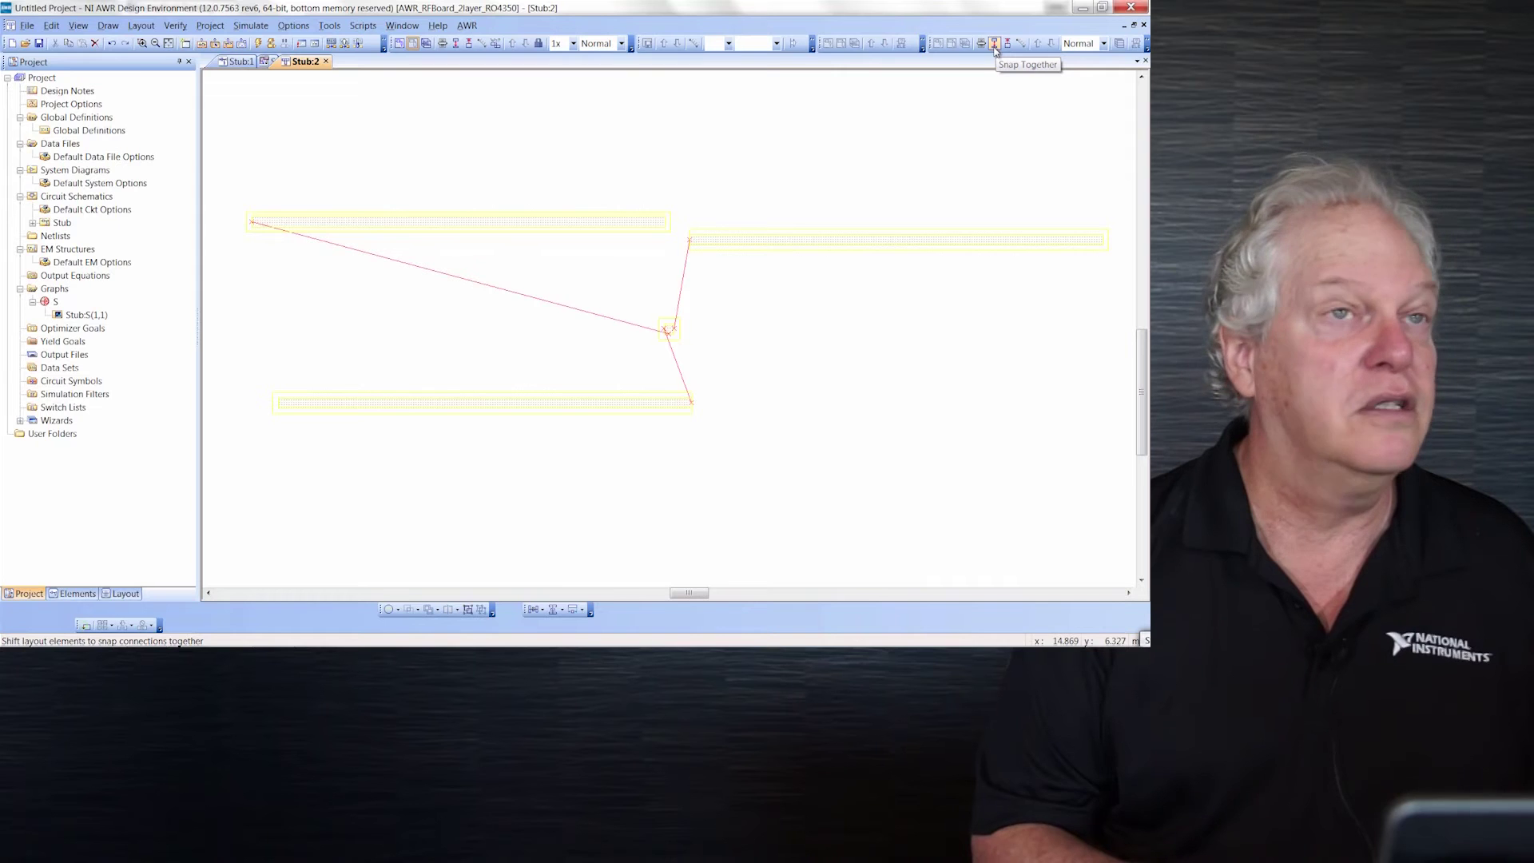
- Snap the Stub line elements back into a T junction and fit it in view
{"action": "left_click", "coordinate": [994, 45]}
{"action": "left_click", "coordinate": [651, 169]}
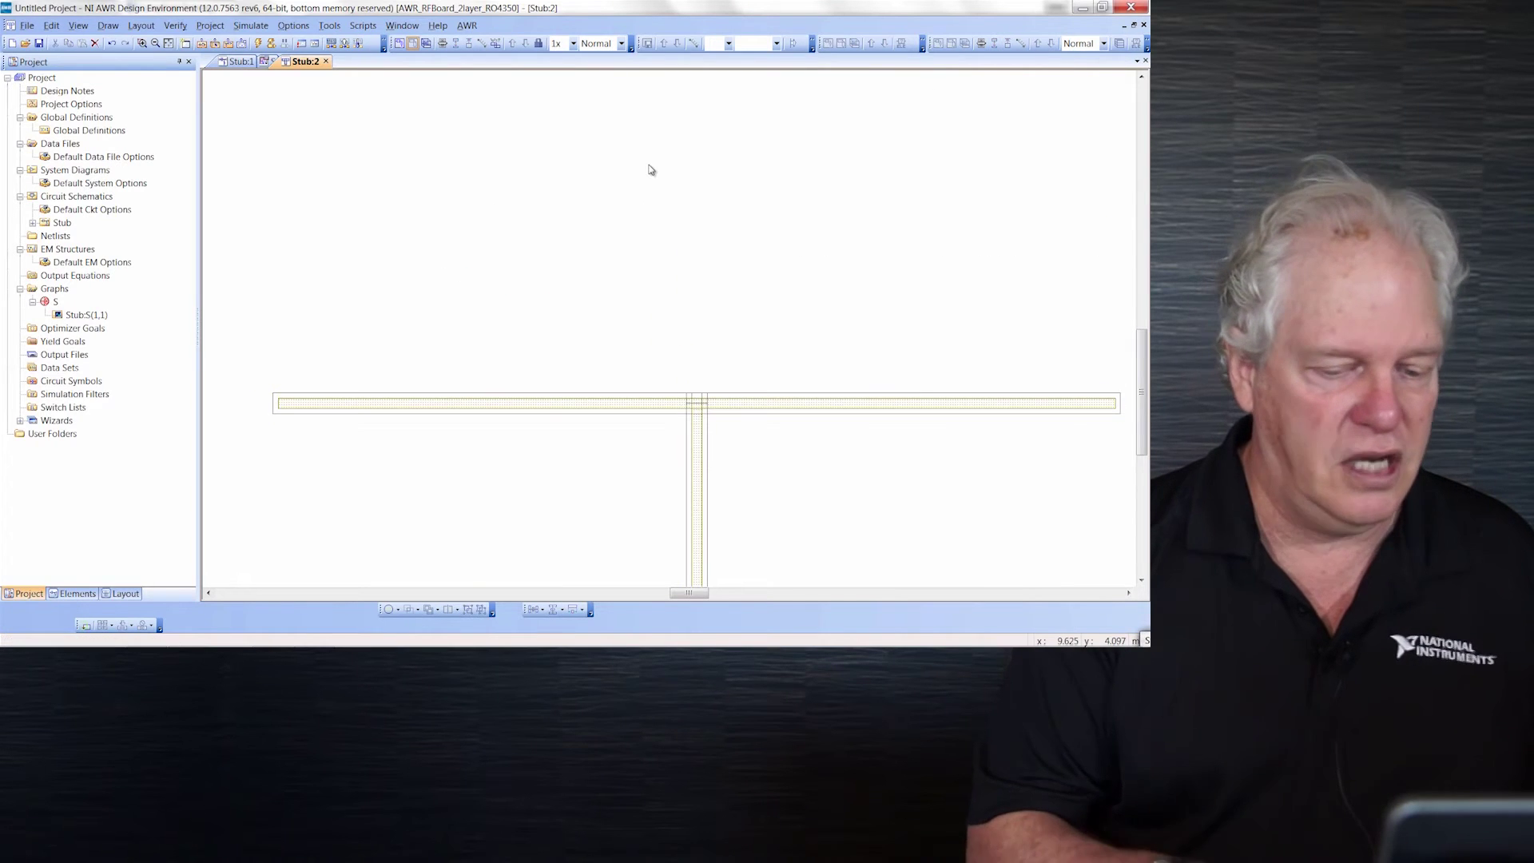
{"action": "key", "text": "Home"}
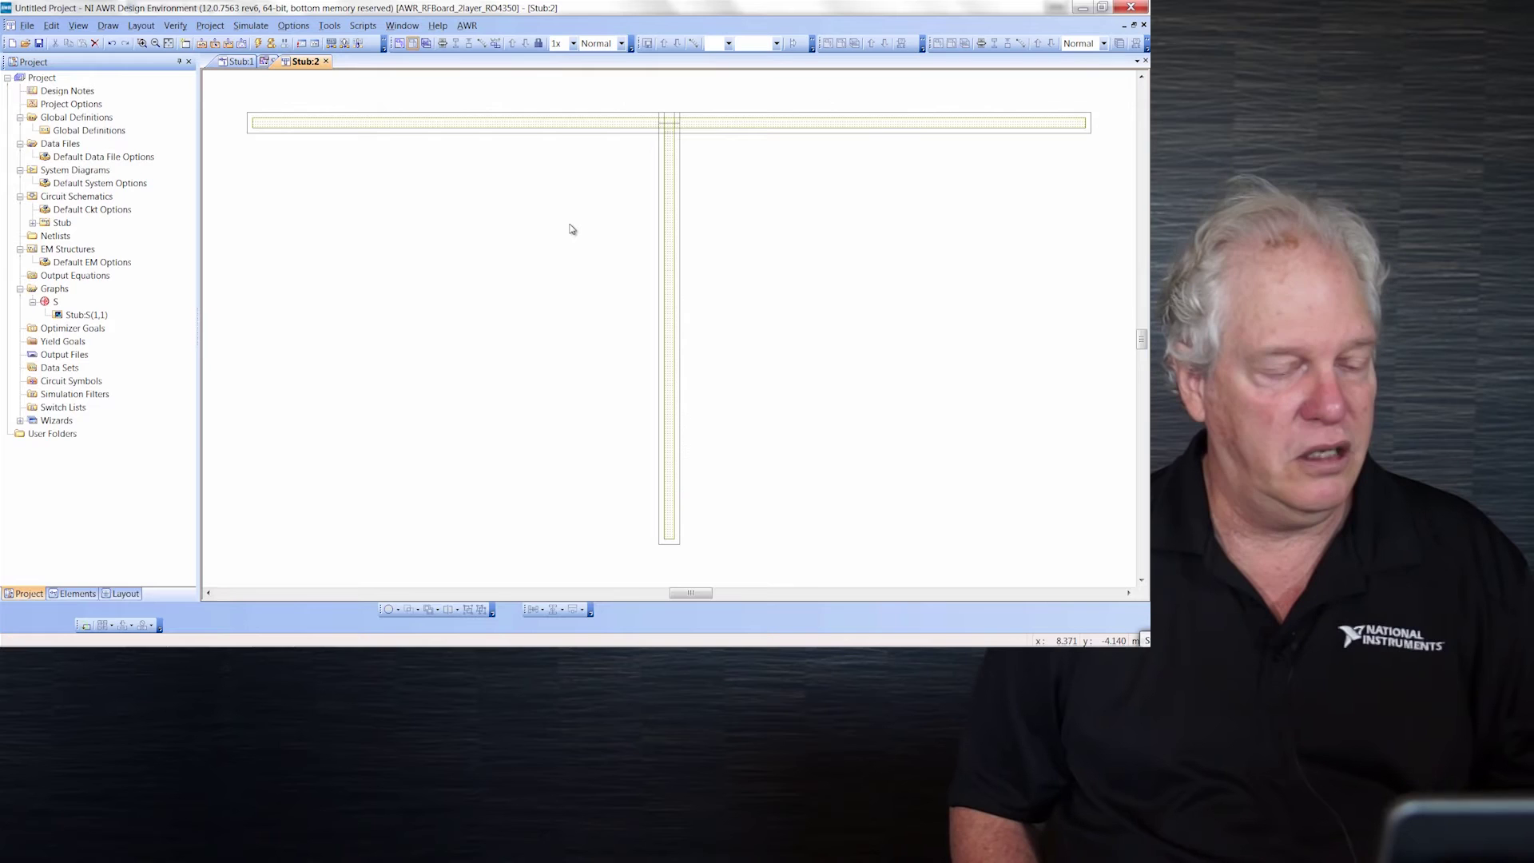
- Inspect the junction in a tilted 3-D layout view, then return to the 2-D layout
{"action": "key", "text": "ctrl+shift+l"}
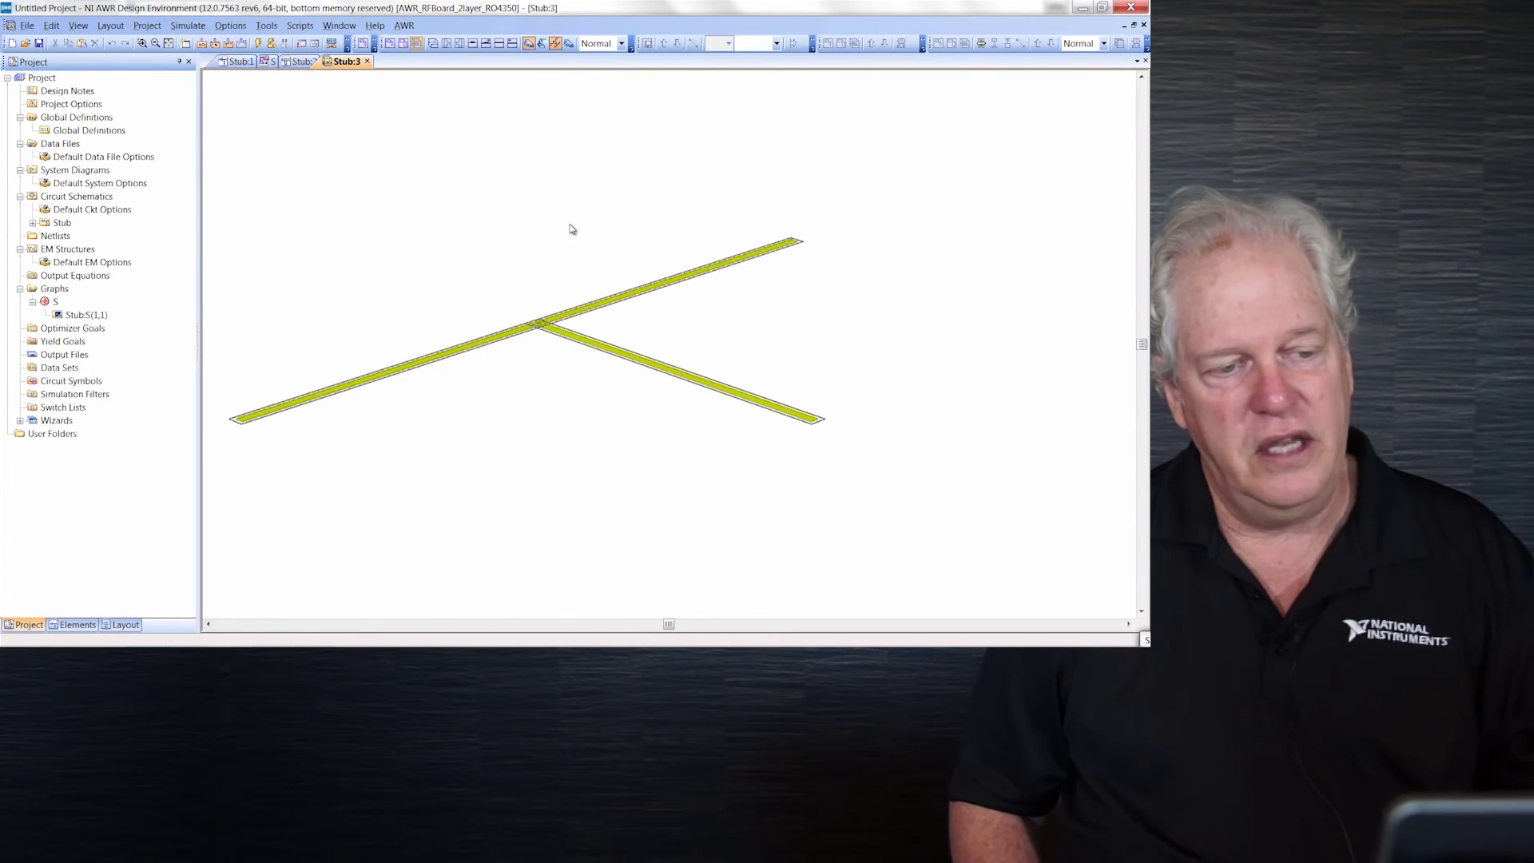
{"action": "mouse_move", "coordinate": [571, 336]}
{"action": "left_mouse_down"}
{"action": "mouse_move", "coordinate": [572, 367]}
{"action": "mouse_move", "coordinate": [575, 349]}
{"action": "left_mouse_up"}
{"action": "key", "text": "ctrl+Tab"}
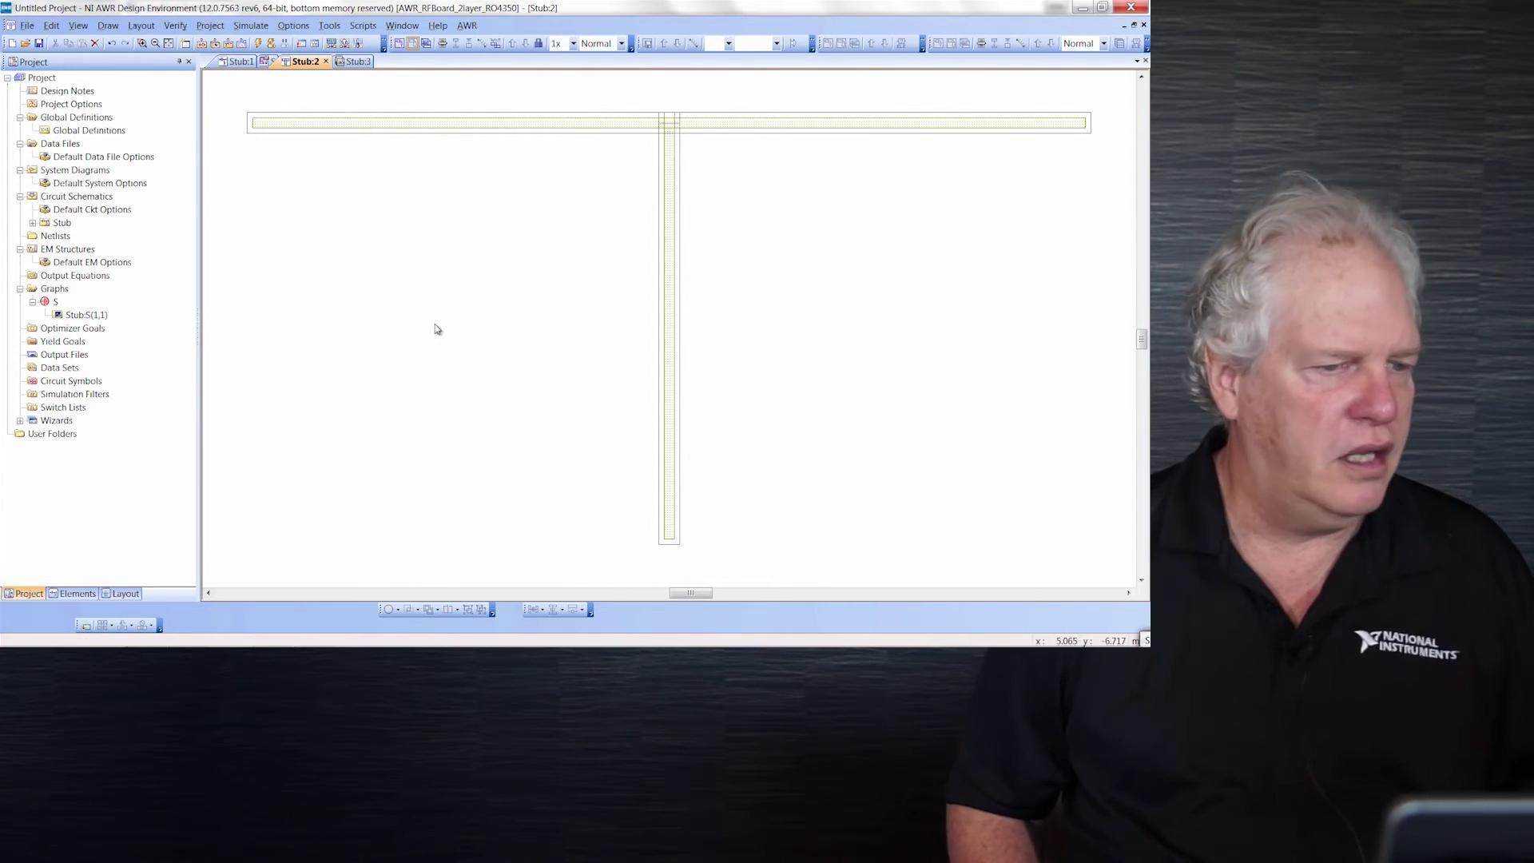
- Tile all windows, then close the S graph and the Stub:3 3-D layout windows
{"action": "key", "text": "alt+w"}
{"action": "key", "text": "t"}
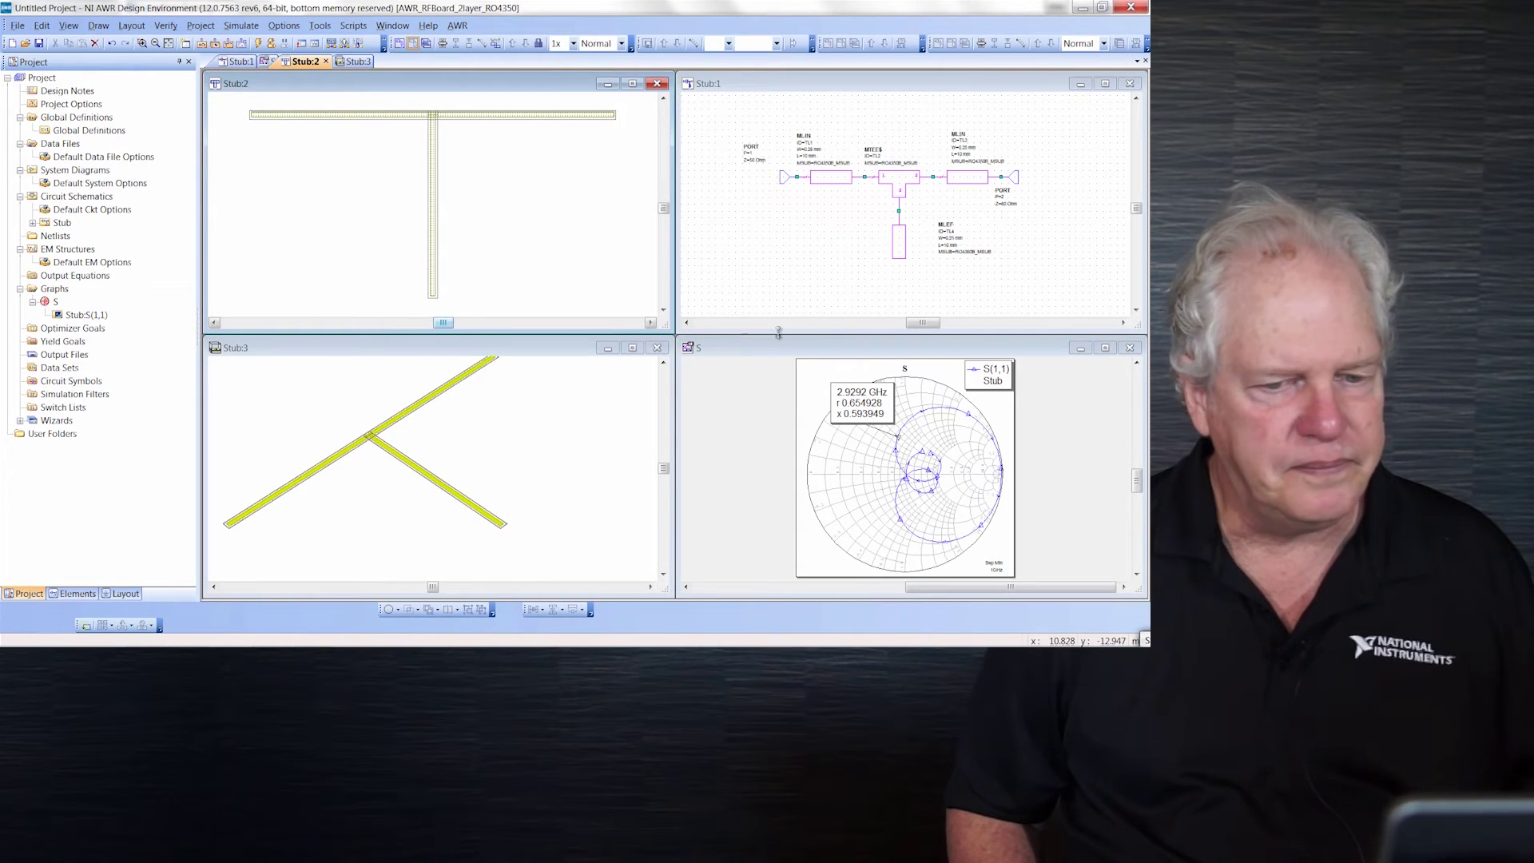
{"action": "left_click", "coordinate": [1129, 348]}
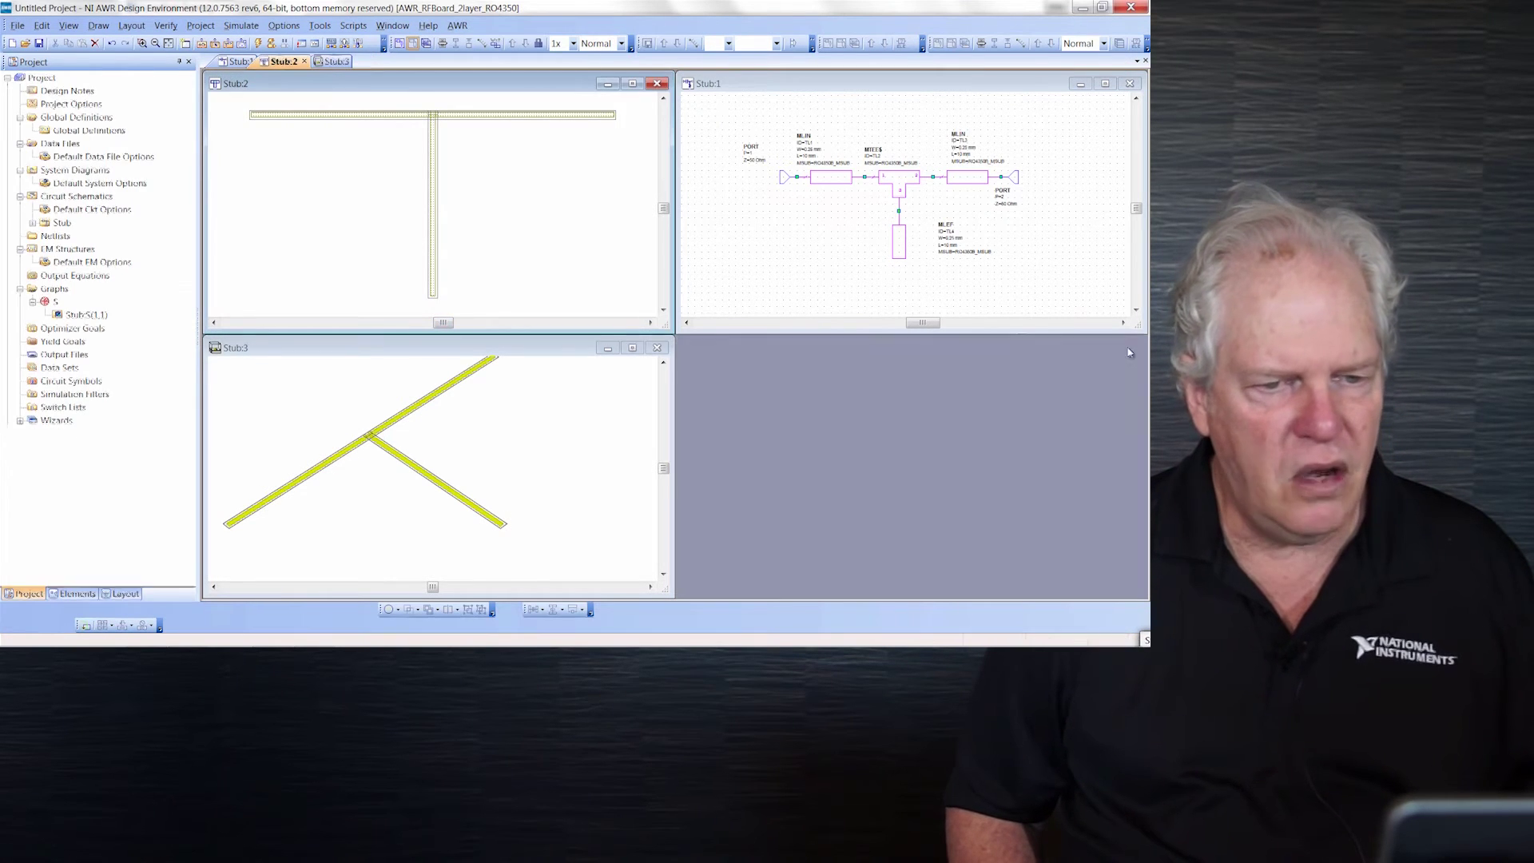
{"action": "left_click", "coordinate": [657, 349]}
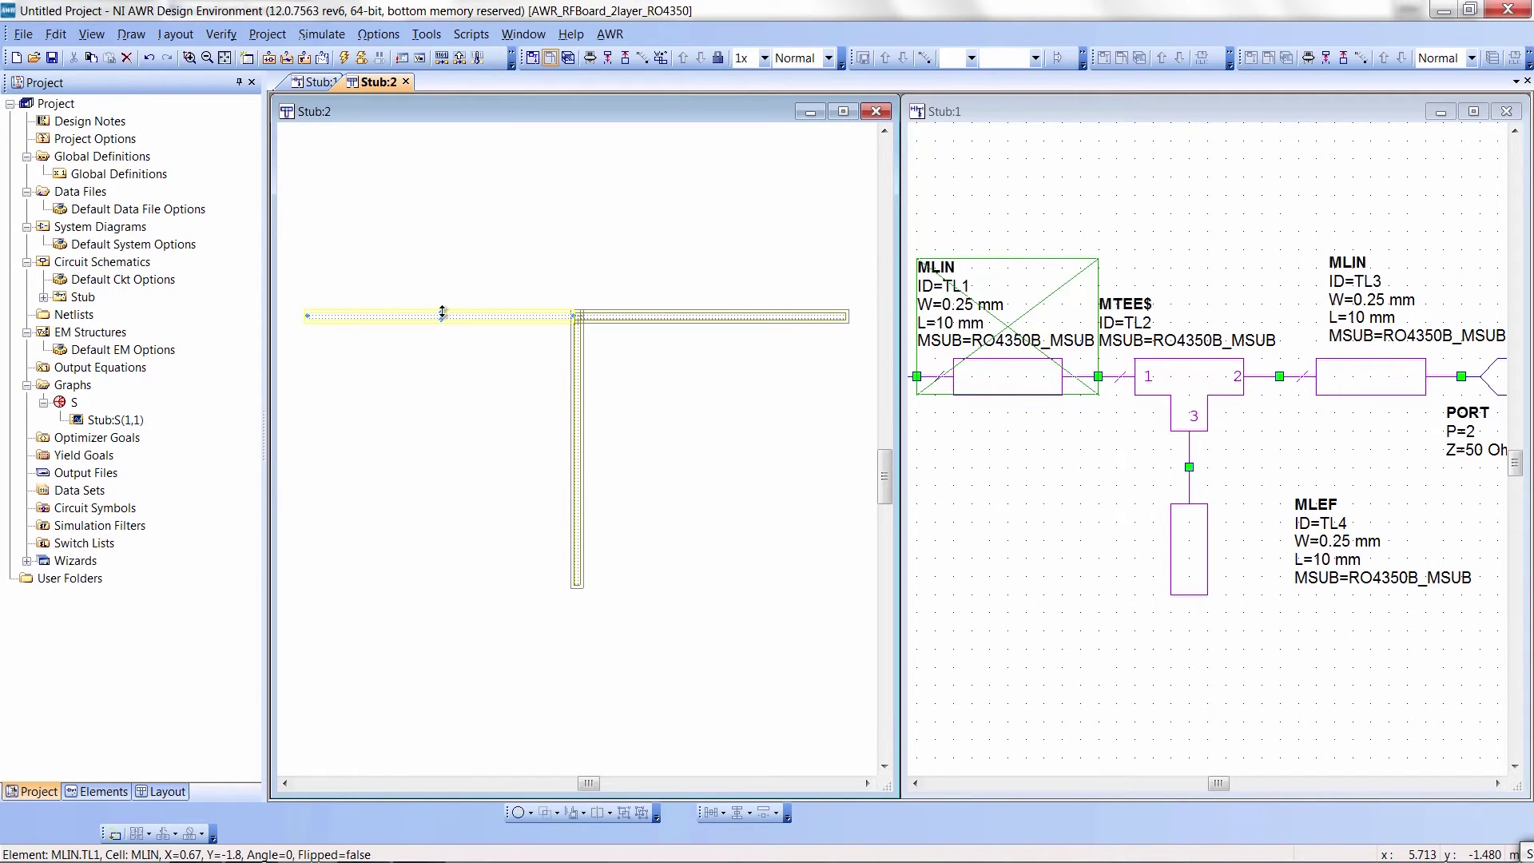
- Widen TL1 to 1.03 mm and move the wide strip left, off the tee
{"action": "left_click_drag", "start_coordinate": [441, 311], "coordinate": [442, 302]}
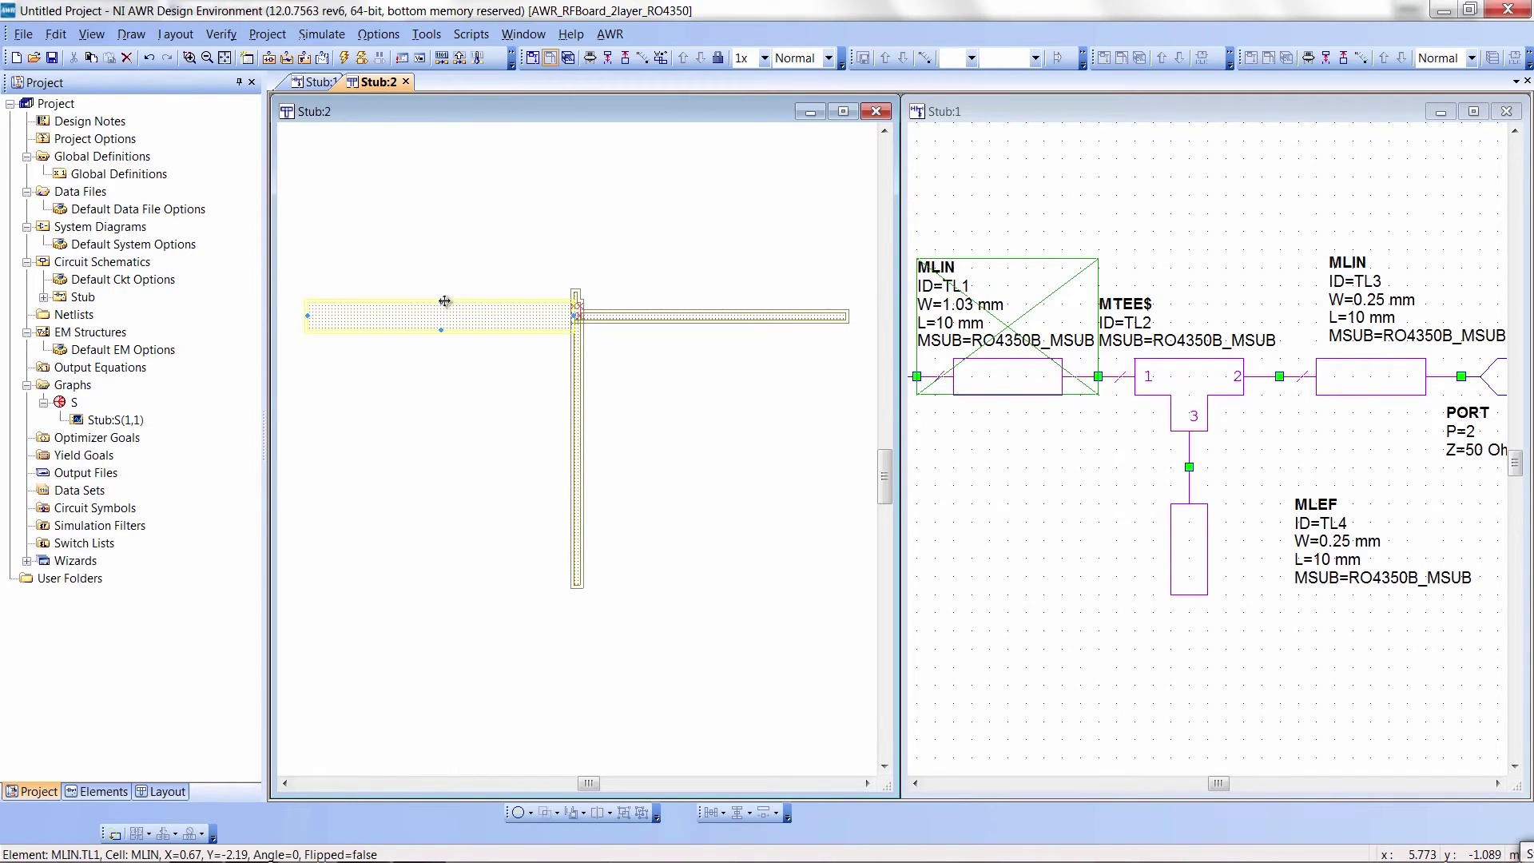
{"action": "left_click", "coordinate": [471, 256]}
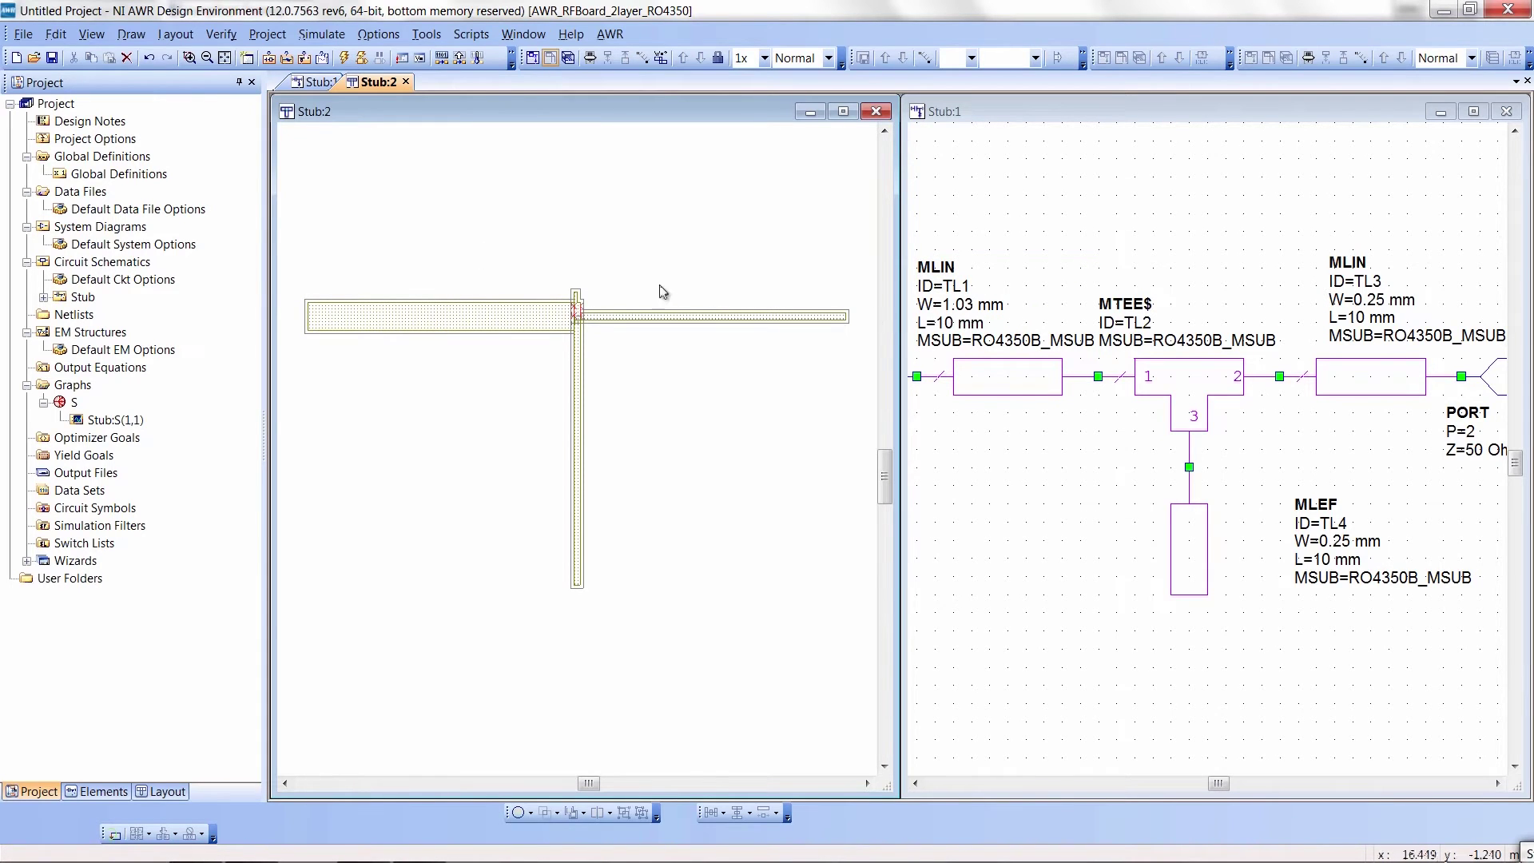
{"action": "left_click_drag", "start_coordinate": [506, 315], "coordinate": [480, 311]}
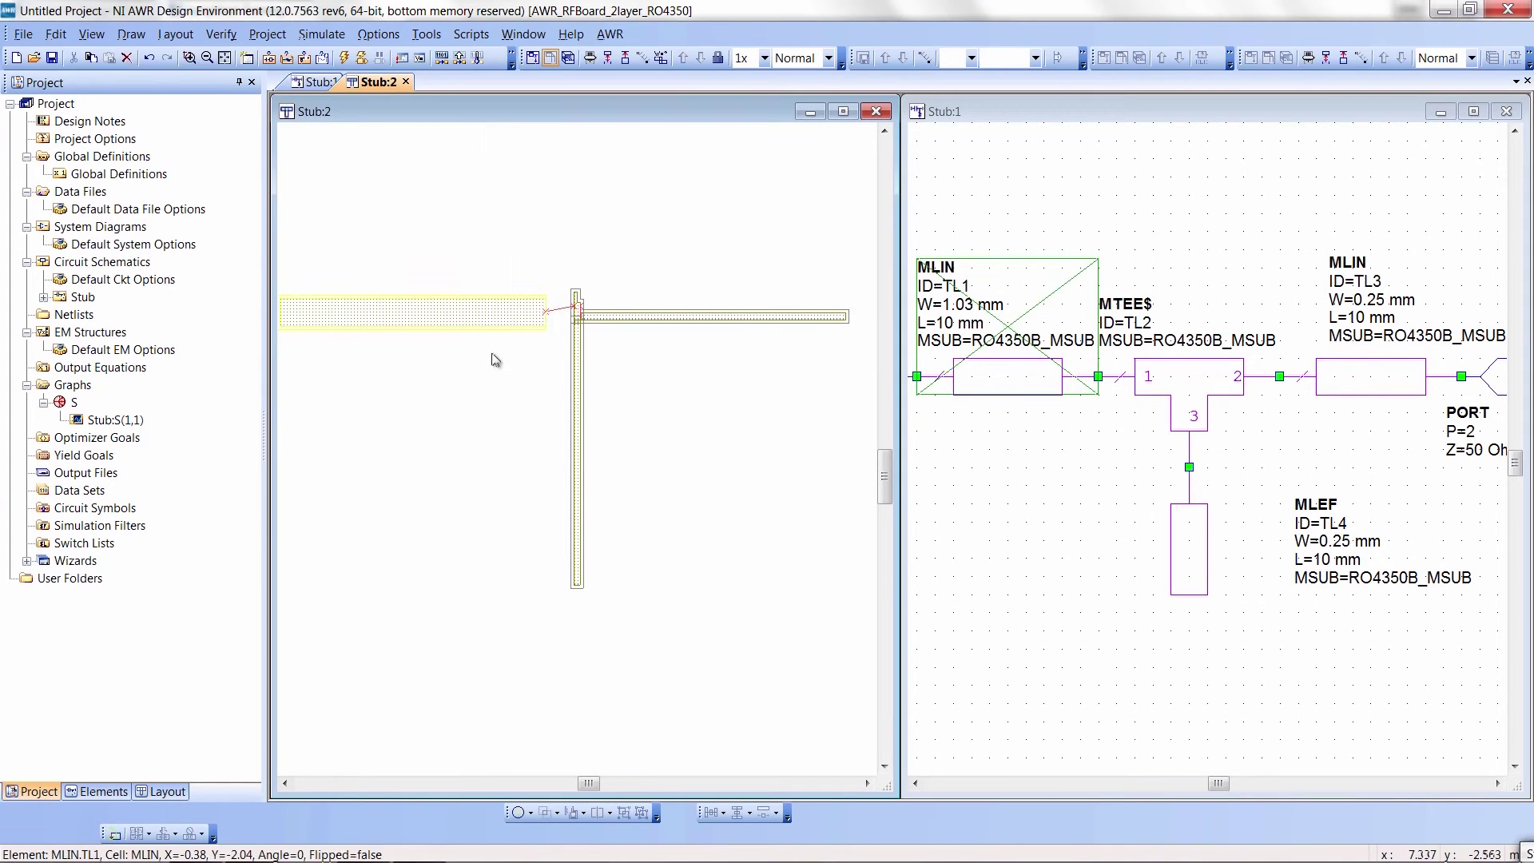
- Zoom into the area around the tee junction
{"action": "right_click", "coordinate": [492, 237]}
{"action": "left_click", "coordinate": [519, 243]}
{"action": "left_click_drag", "start_coordinate": [505, 265], "coordinate": [653, 366]}
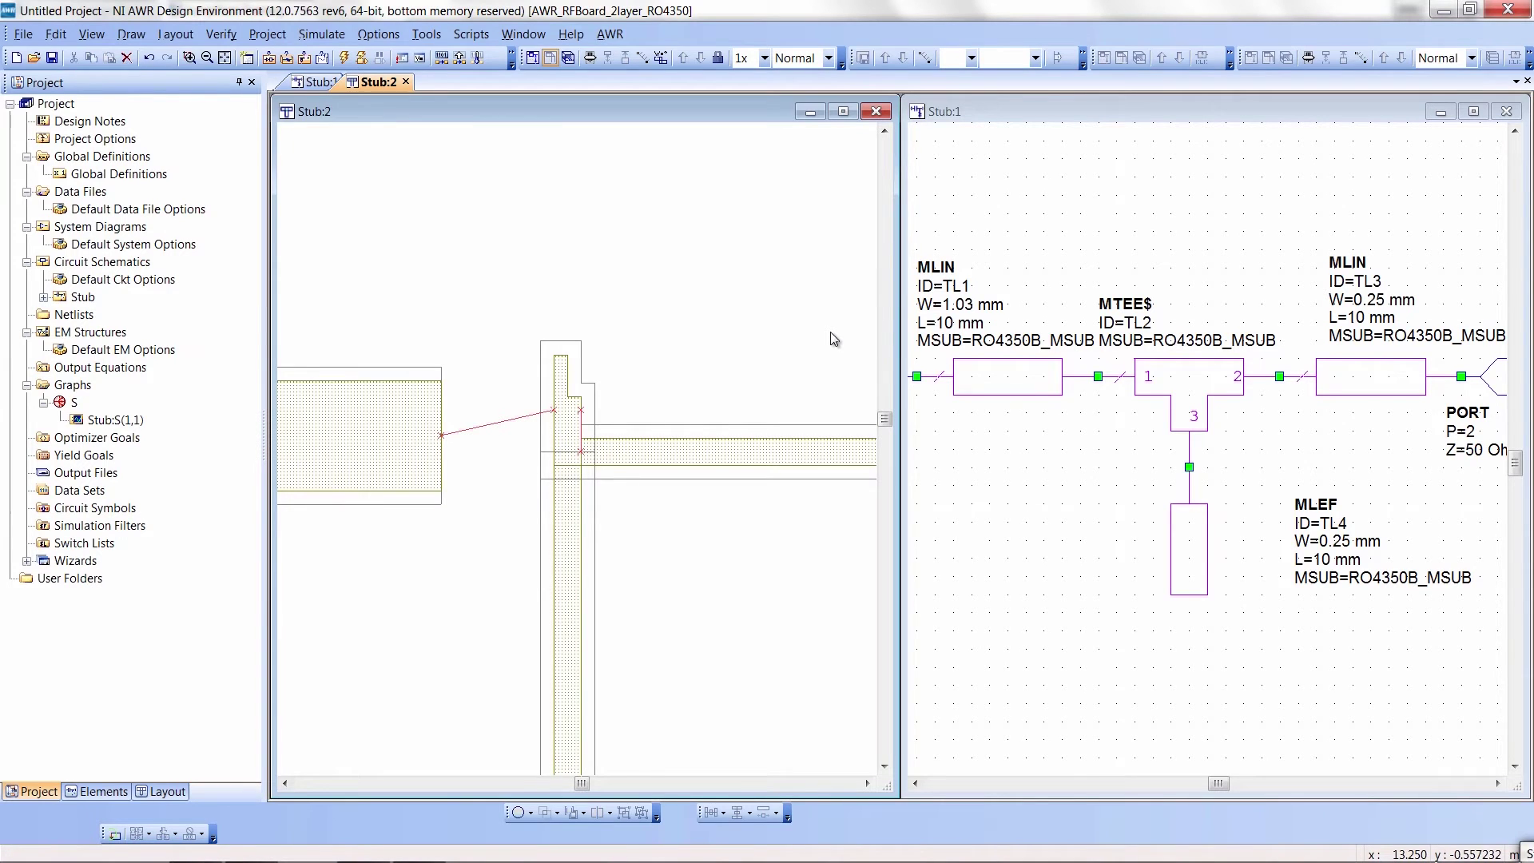
- Snap all layout shapes together so the 1.03 mm TL1 rejoins the tee, and fit the view
{"action": "key", "text": "ctrl+a"}
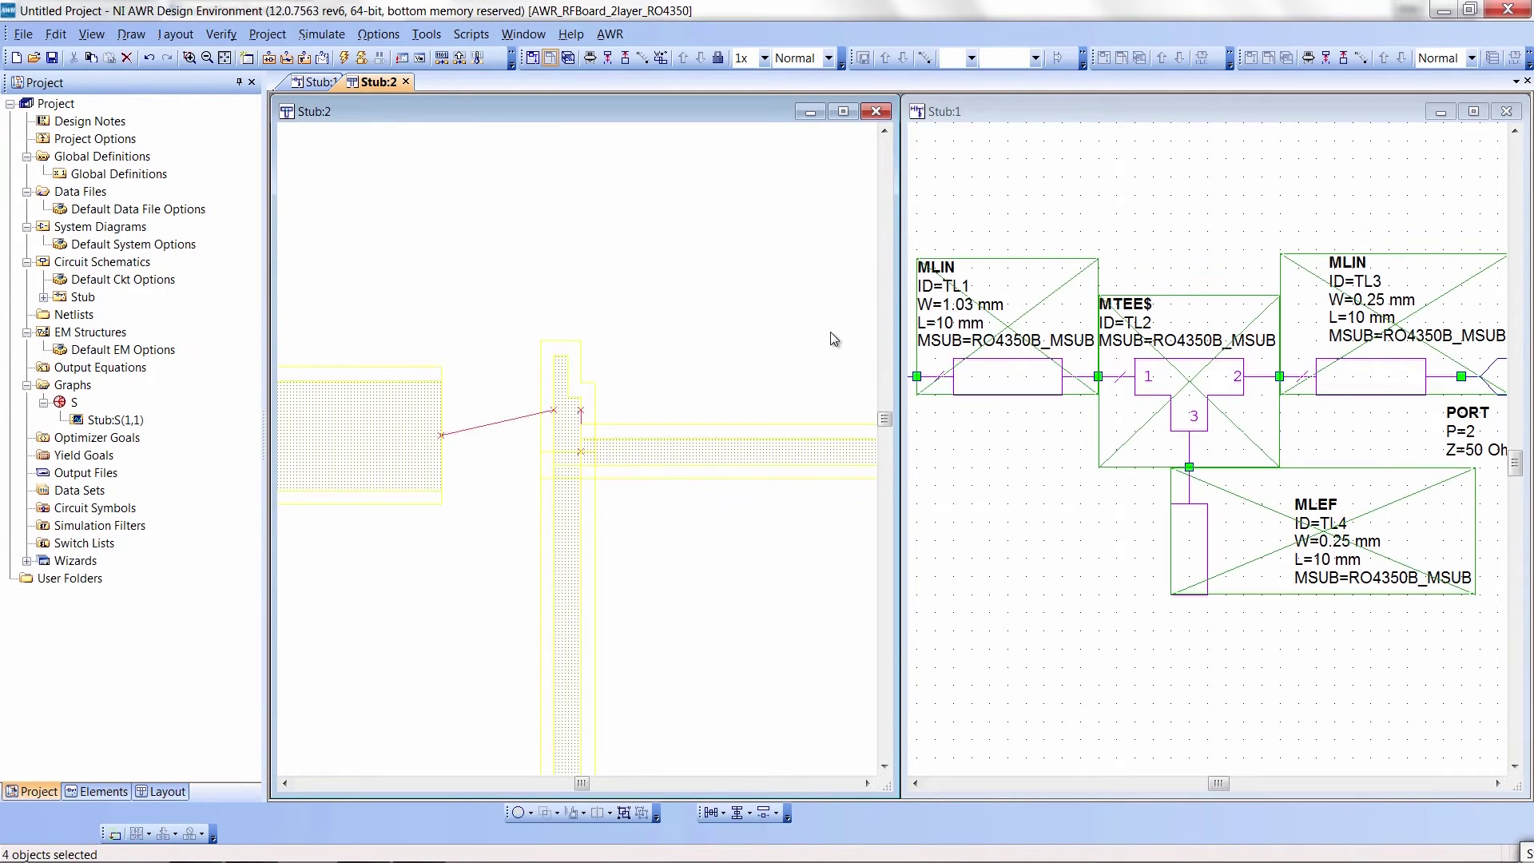
{"action": "left_click", "coordinate": [1325, 58]}
{"action": "left_click", "coordinate": [759, 254]}
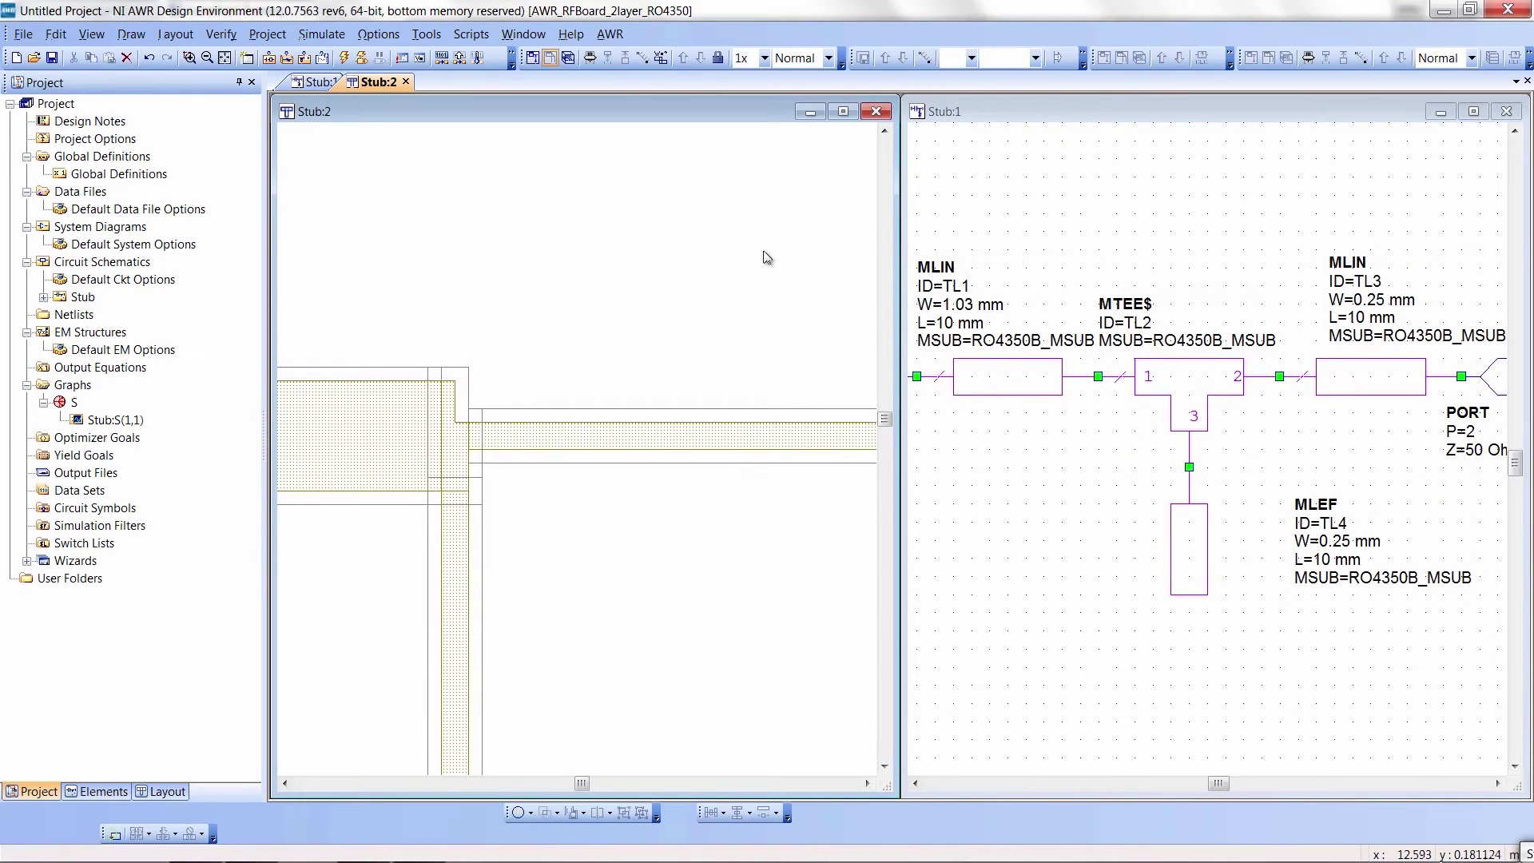
{"action": "key", "text": "Home"}
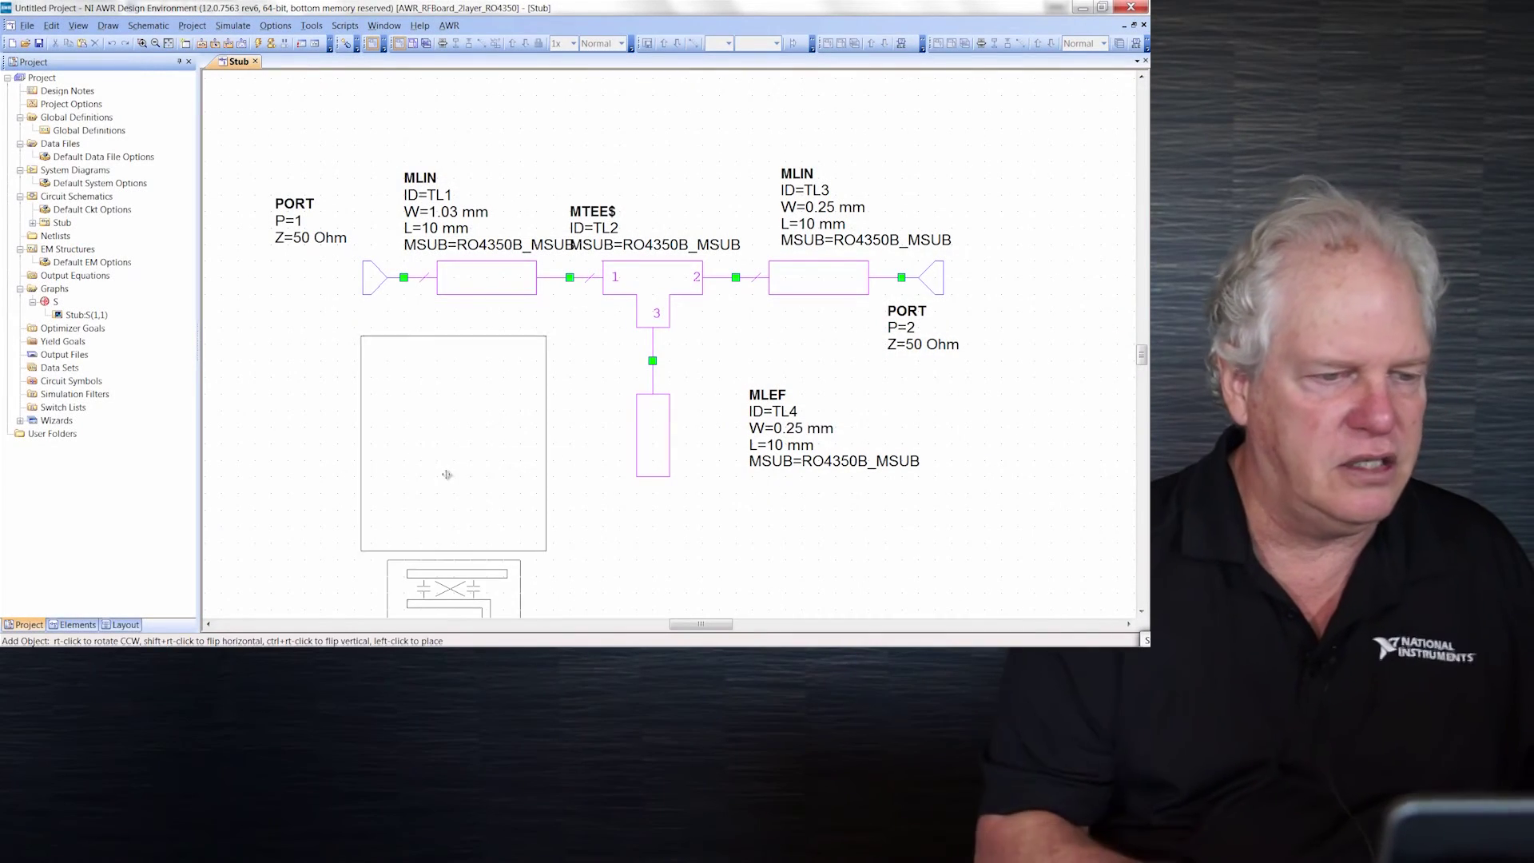
- Place EXTRACT block EX1 (EM_Extract, doc EM_Extract_Doc) below the Stub schematic circuit
{"action": "left_click", "coordinate": [387, 560]}
{"action": "left_click", "coordinate": [335, 399]}
{"action": "scroll", "coordinate": [326, 357], "scroll_direction": "down", "scroll_amount": 2}
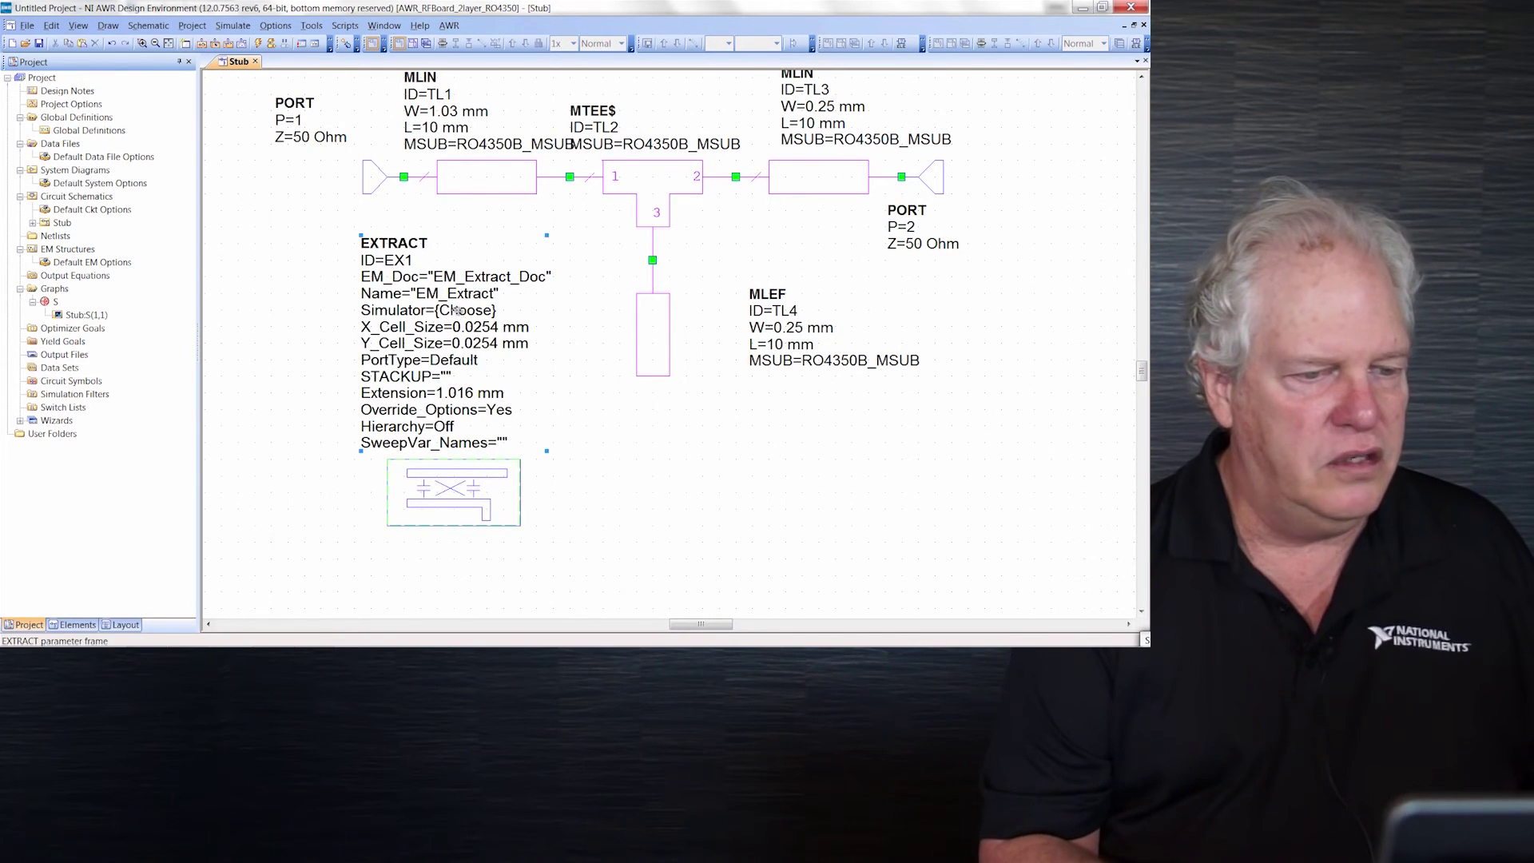
- Set EX1's simulator to AXIEM and its STACKUP to RO4350B_SingleMetalLayer
{"action": "double_click", "coordinate": [465, 312]}
{"action": "left_click", "coordinate": [511, 312]}
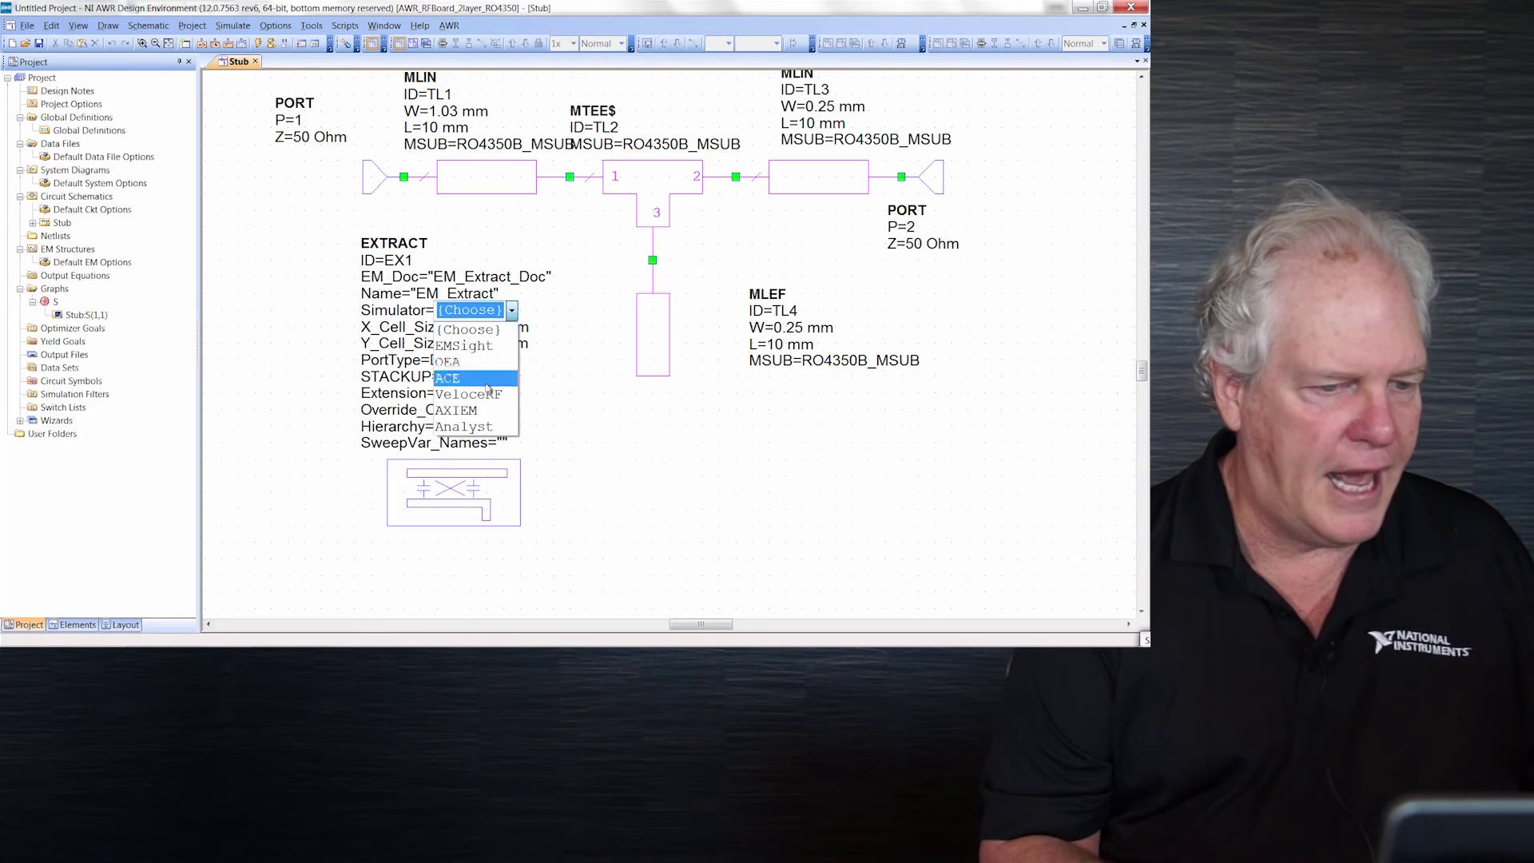
{"action": "left_click", "coordinate": [483, 412]}
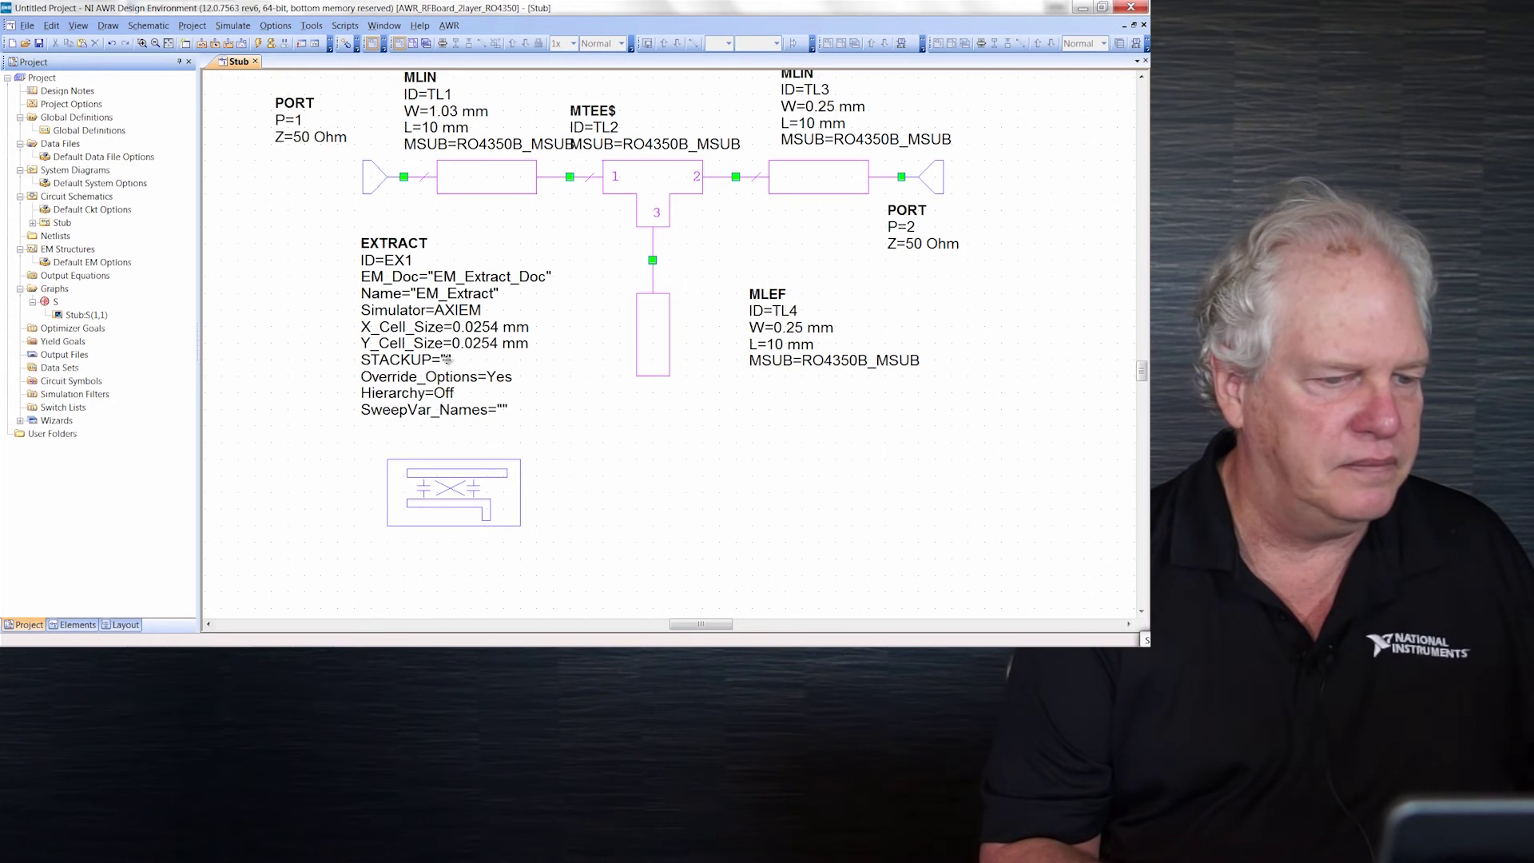
{"action": "double_click", "coordinate": [447, 359]}
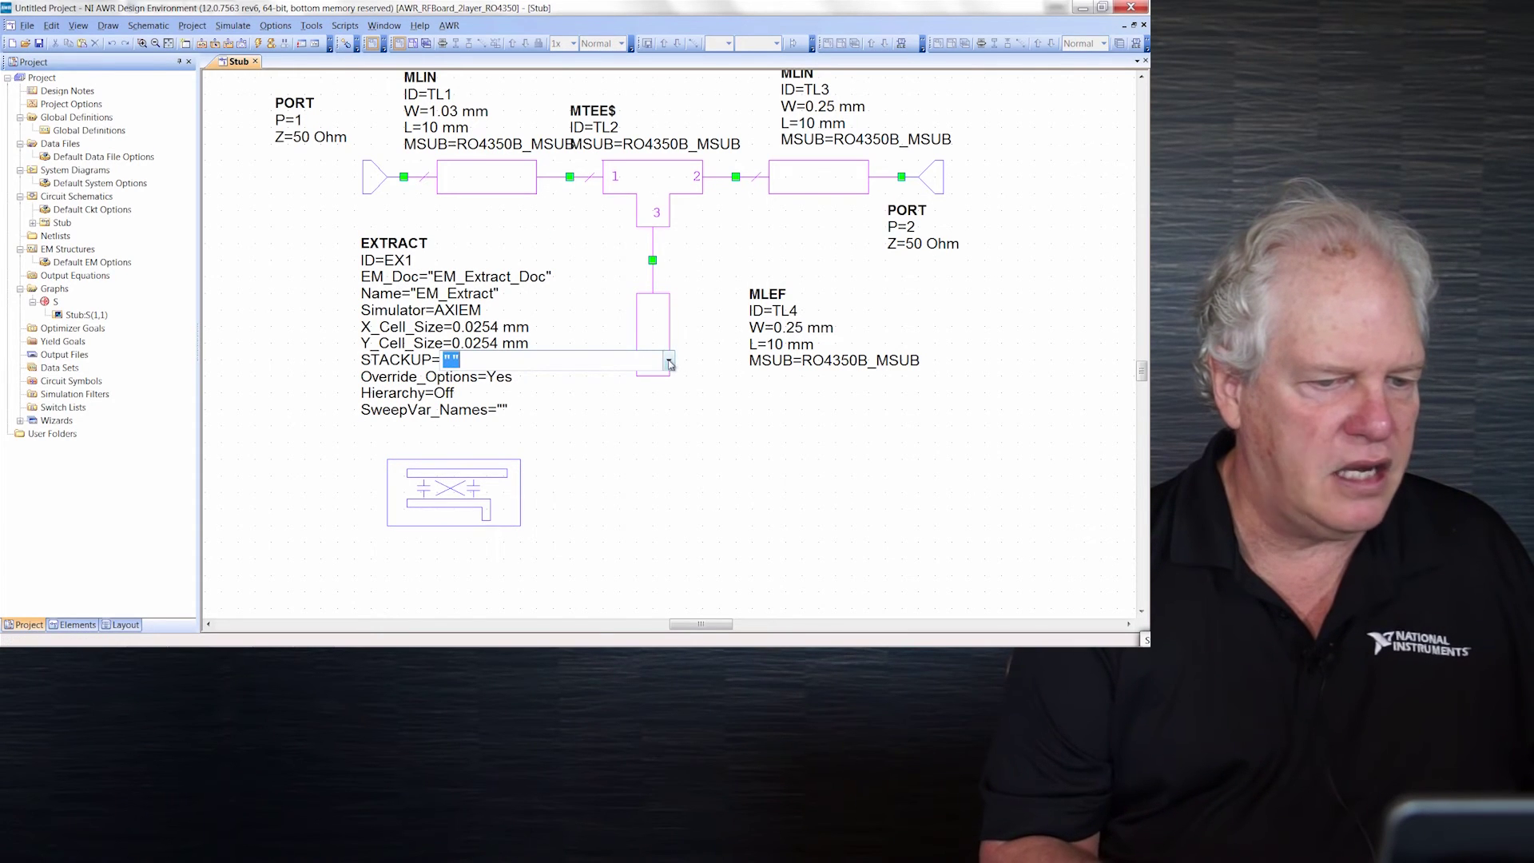
{"action": "left_click", "coordinate": [668, 362]}
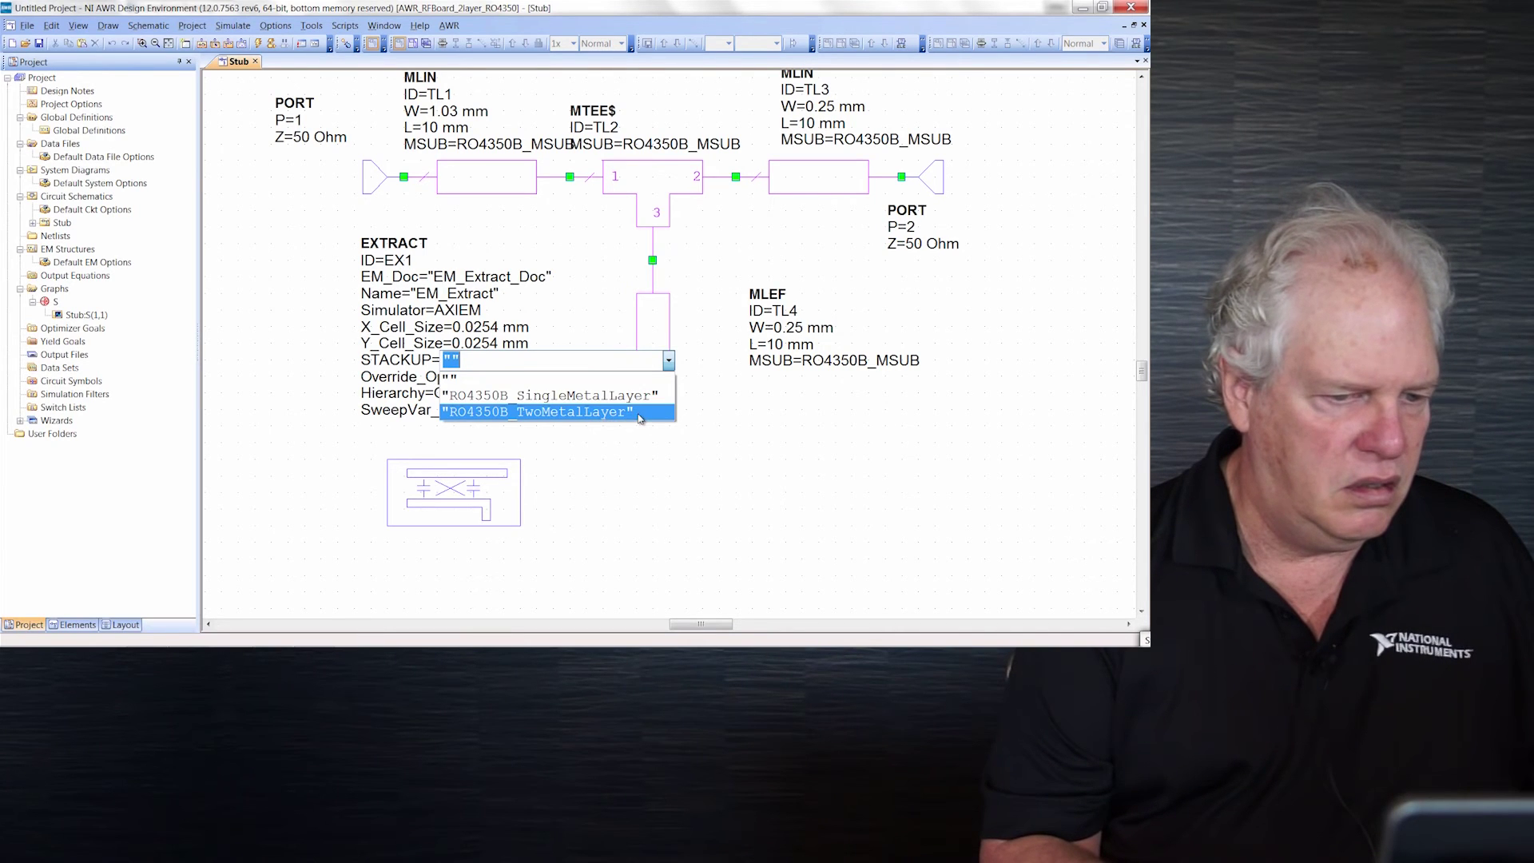
{"action": "left_click", "coordinate": [635, 395]}
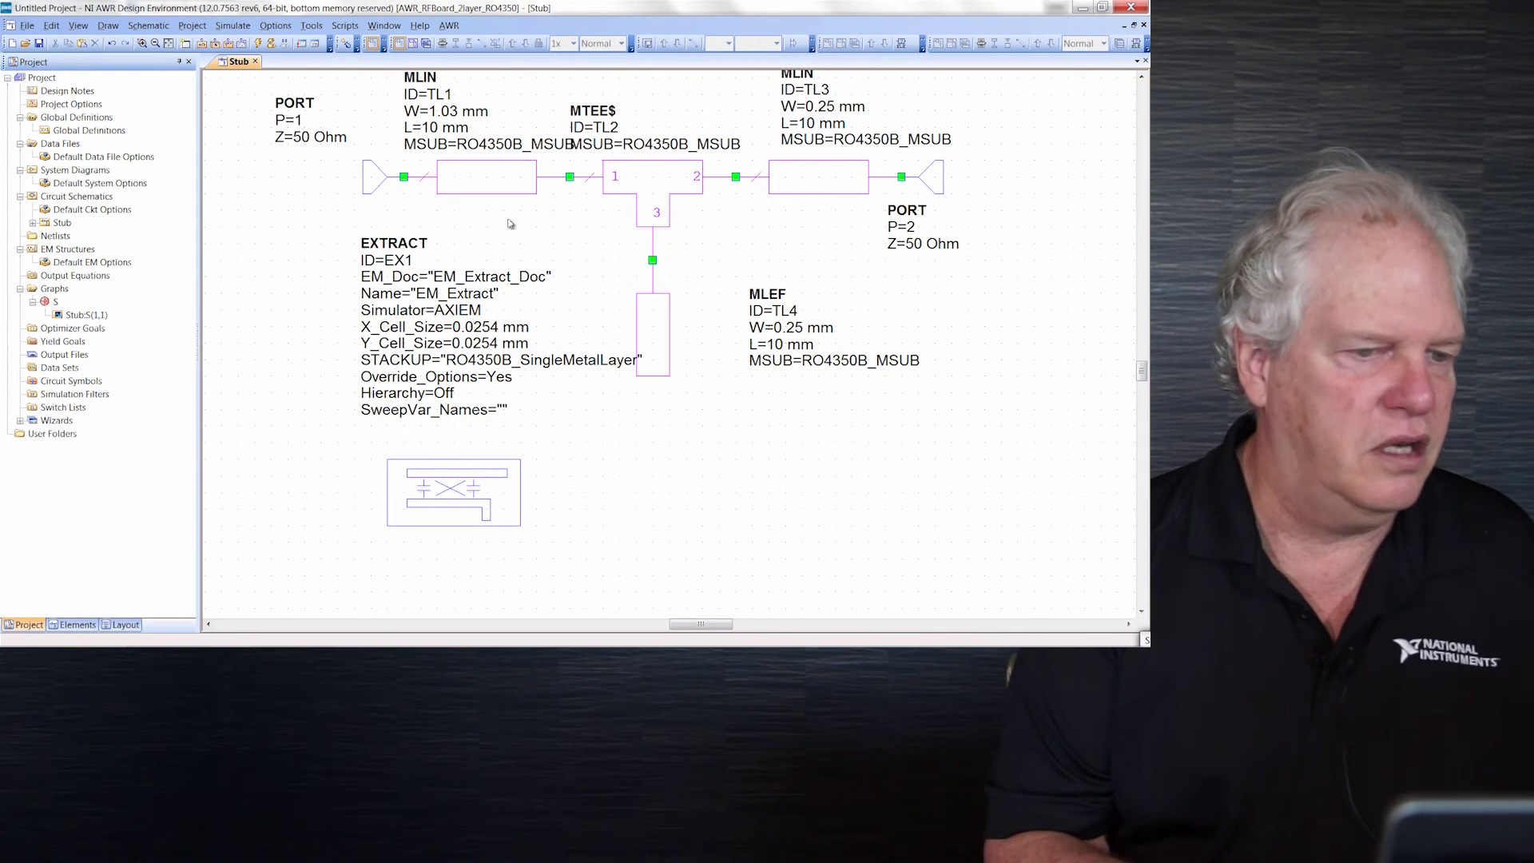
- Enable EM extraction in group EM_Extract for the selected stub lines and tee, then select EX1
{"action": "left_click", "coordinate": [511, 175]}
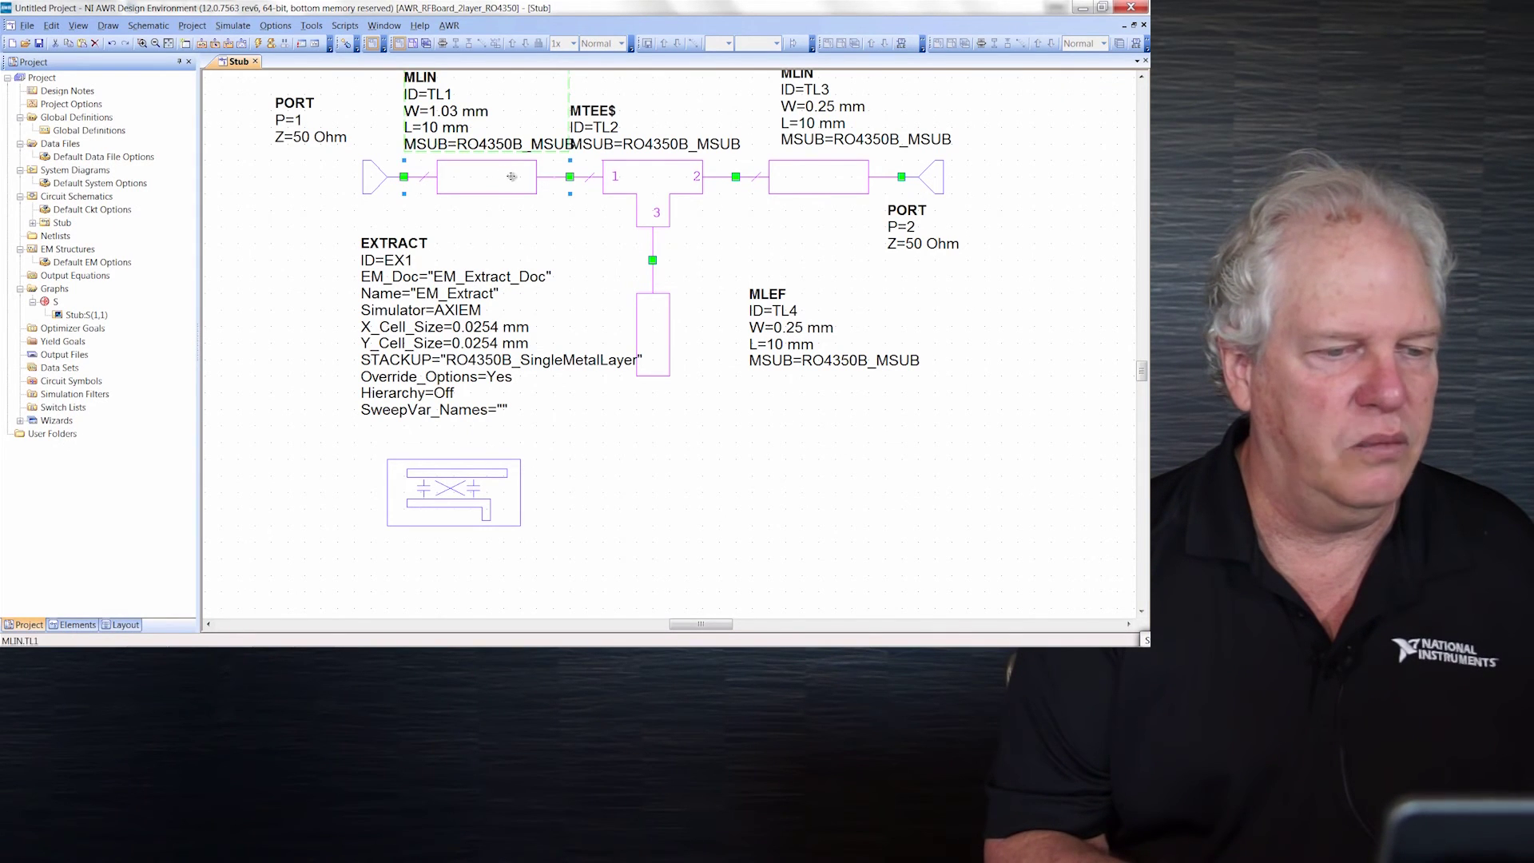
{"action": "left_click", "coordinate": [639, 174], "text": "ctrl"}
{"action": "left_click", "coordinate": [666, 320], "text": "ctrl"}
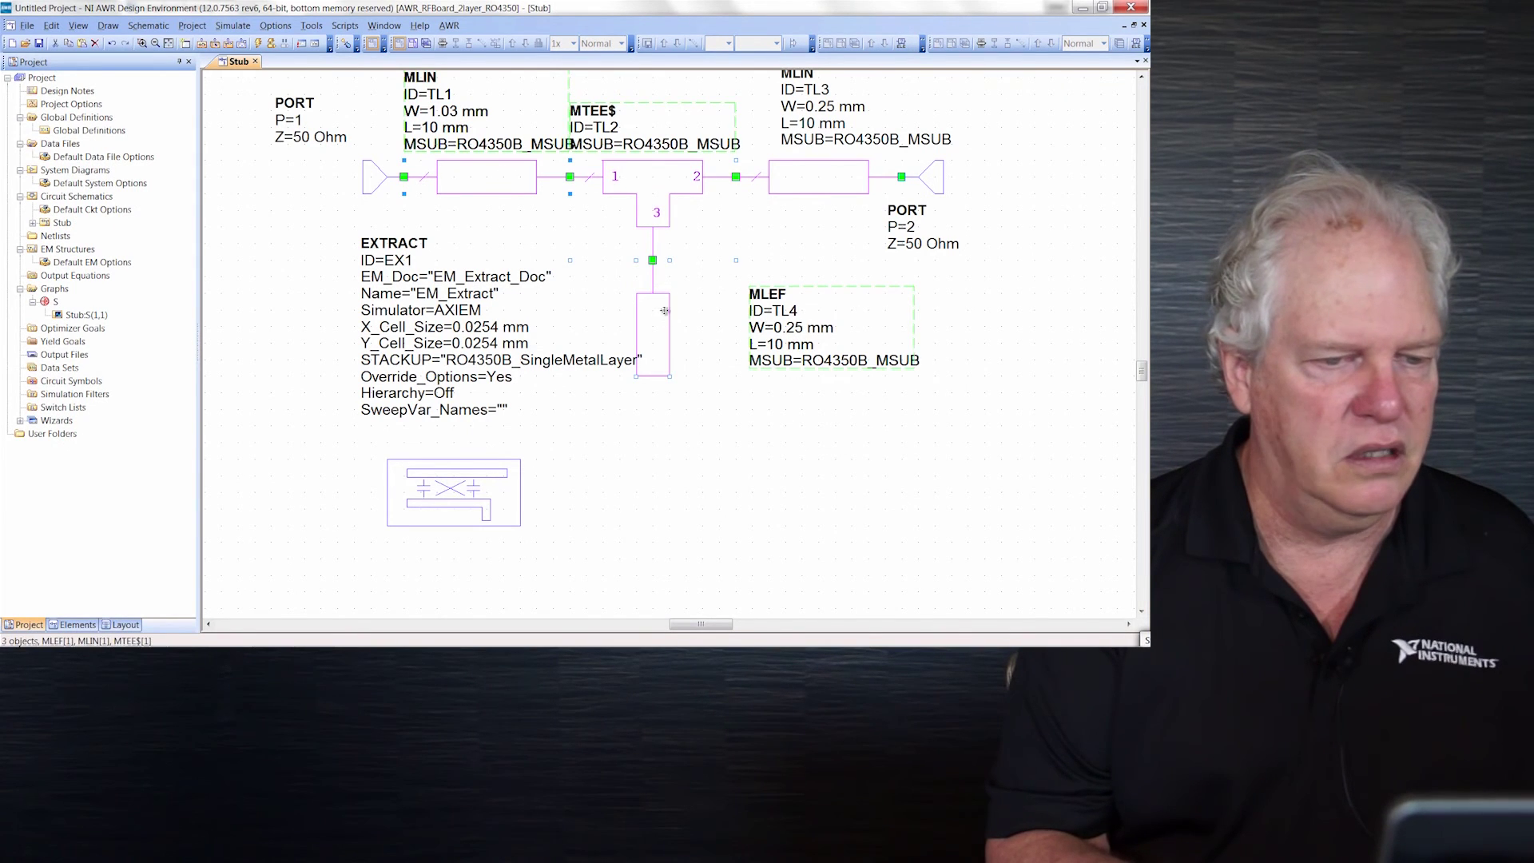
{"action": "right_click", "coordinate": [791, 190]}
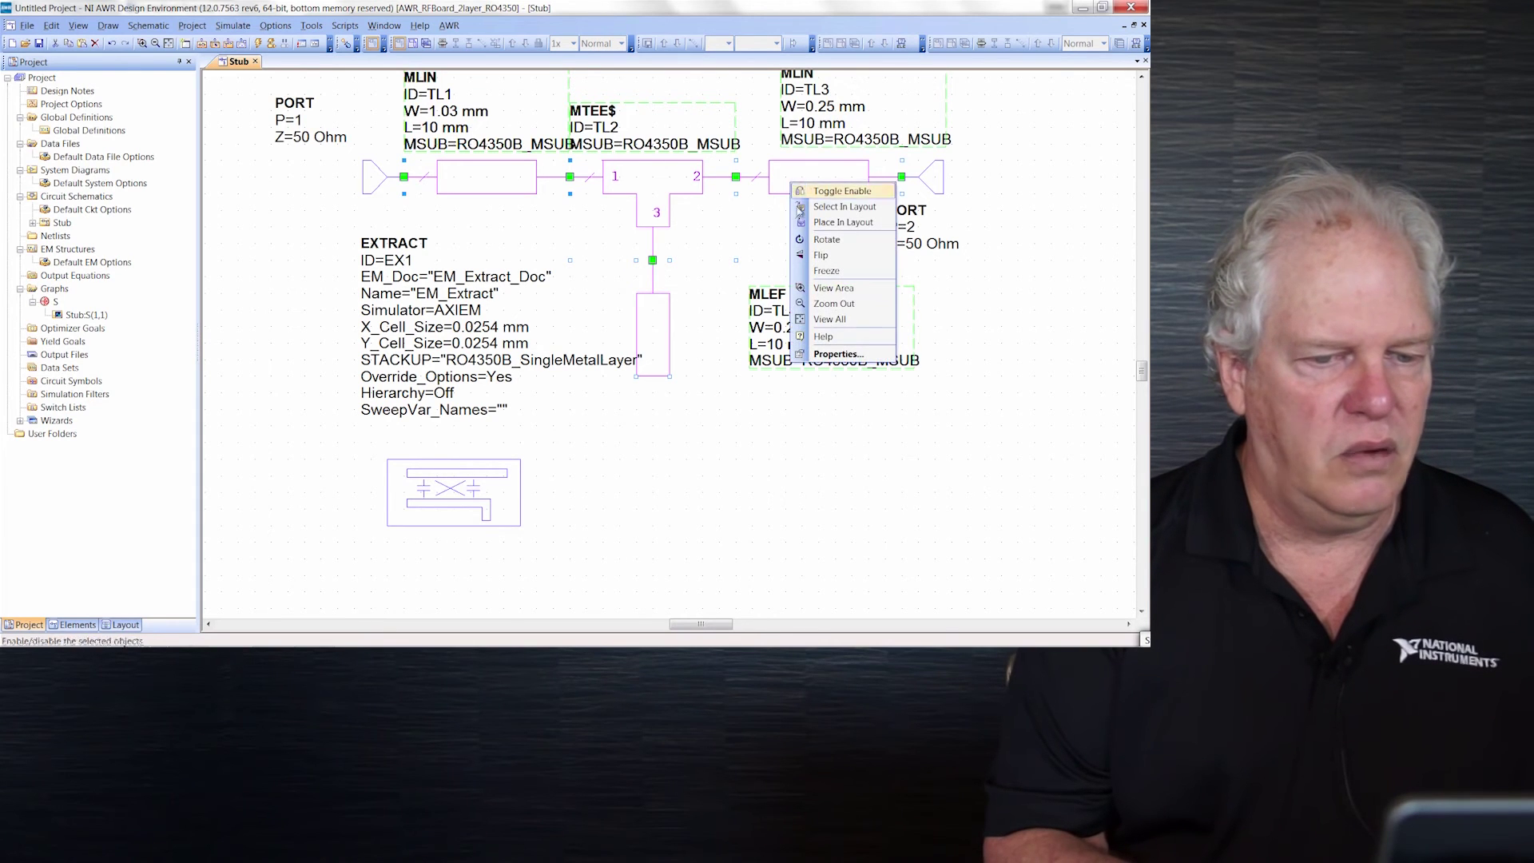
{"action": "left_click", "coordinate": [836, 351]}
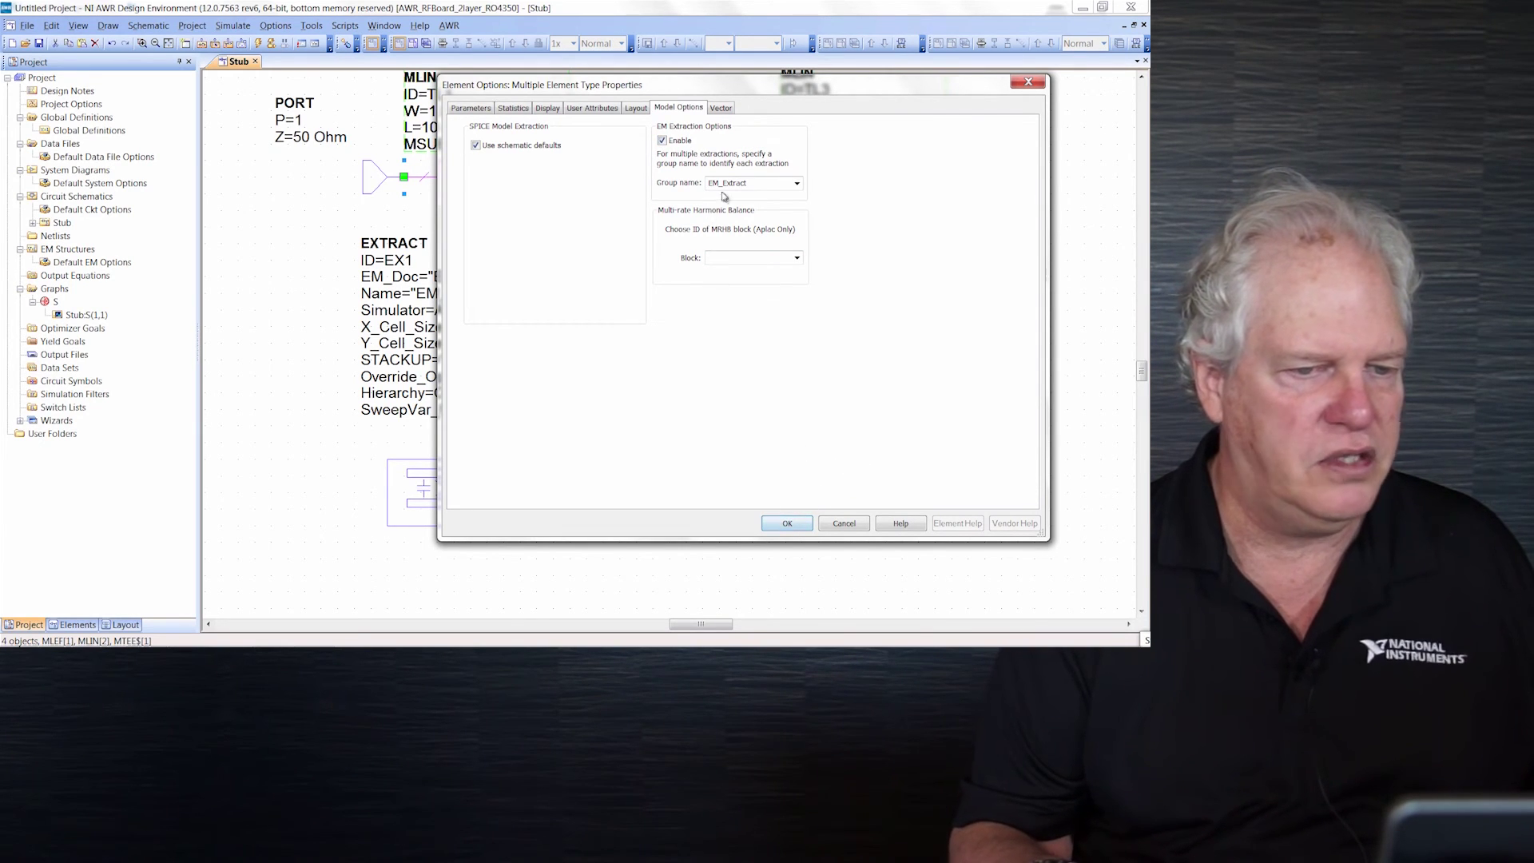
{"action": "left_click", "coordinate": [781, 520]}
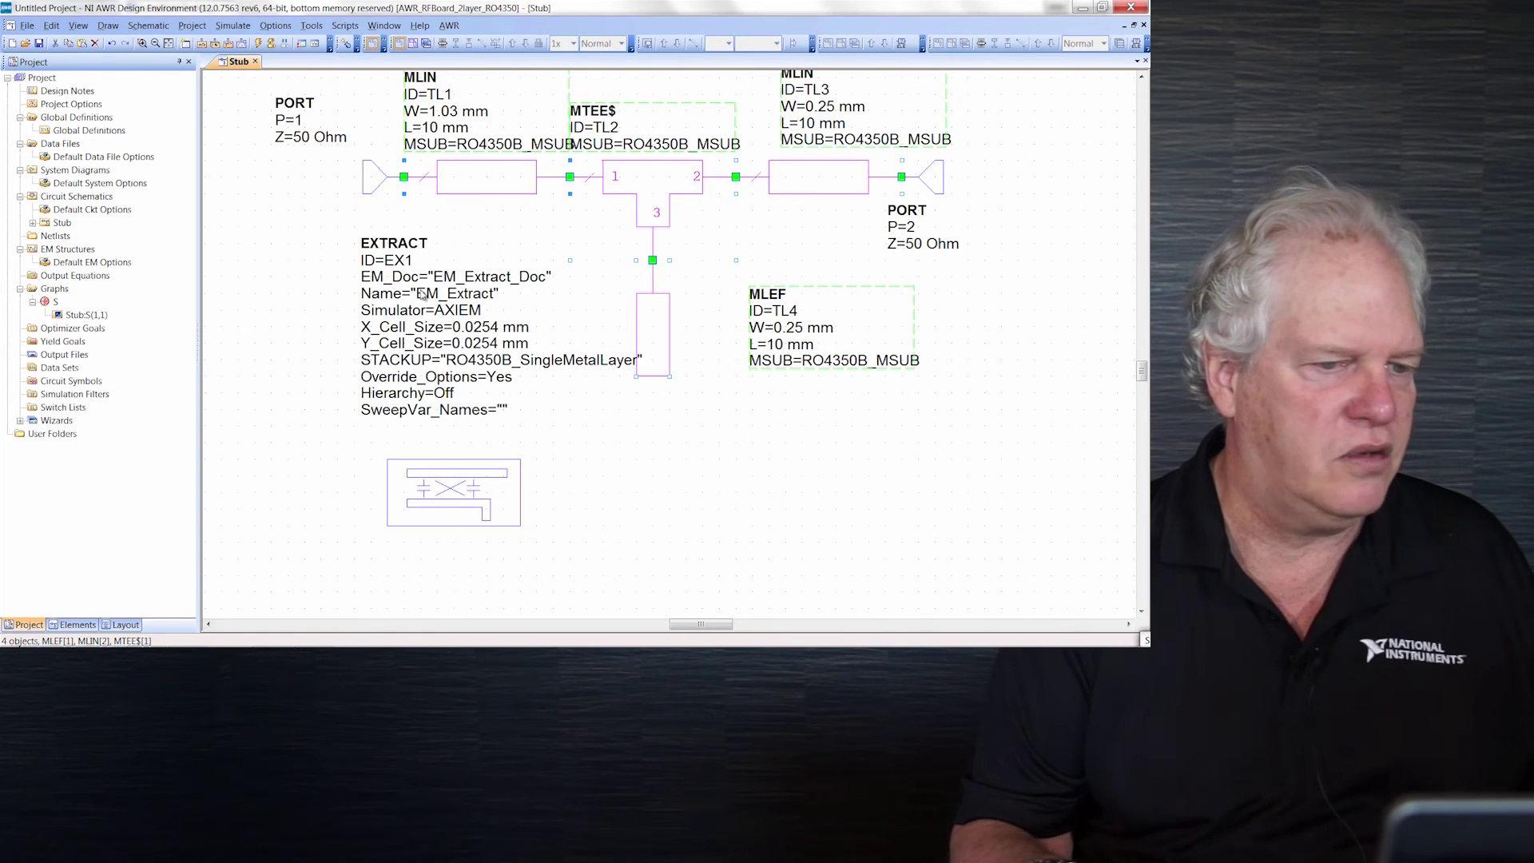
{"action": "left_click", "coordinate": [447, 479]}
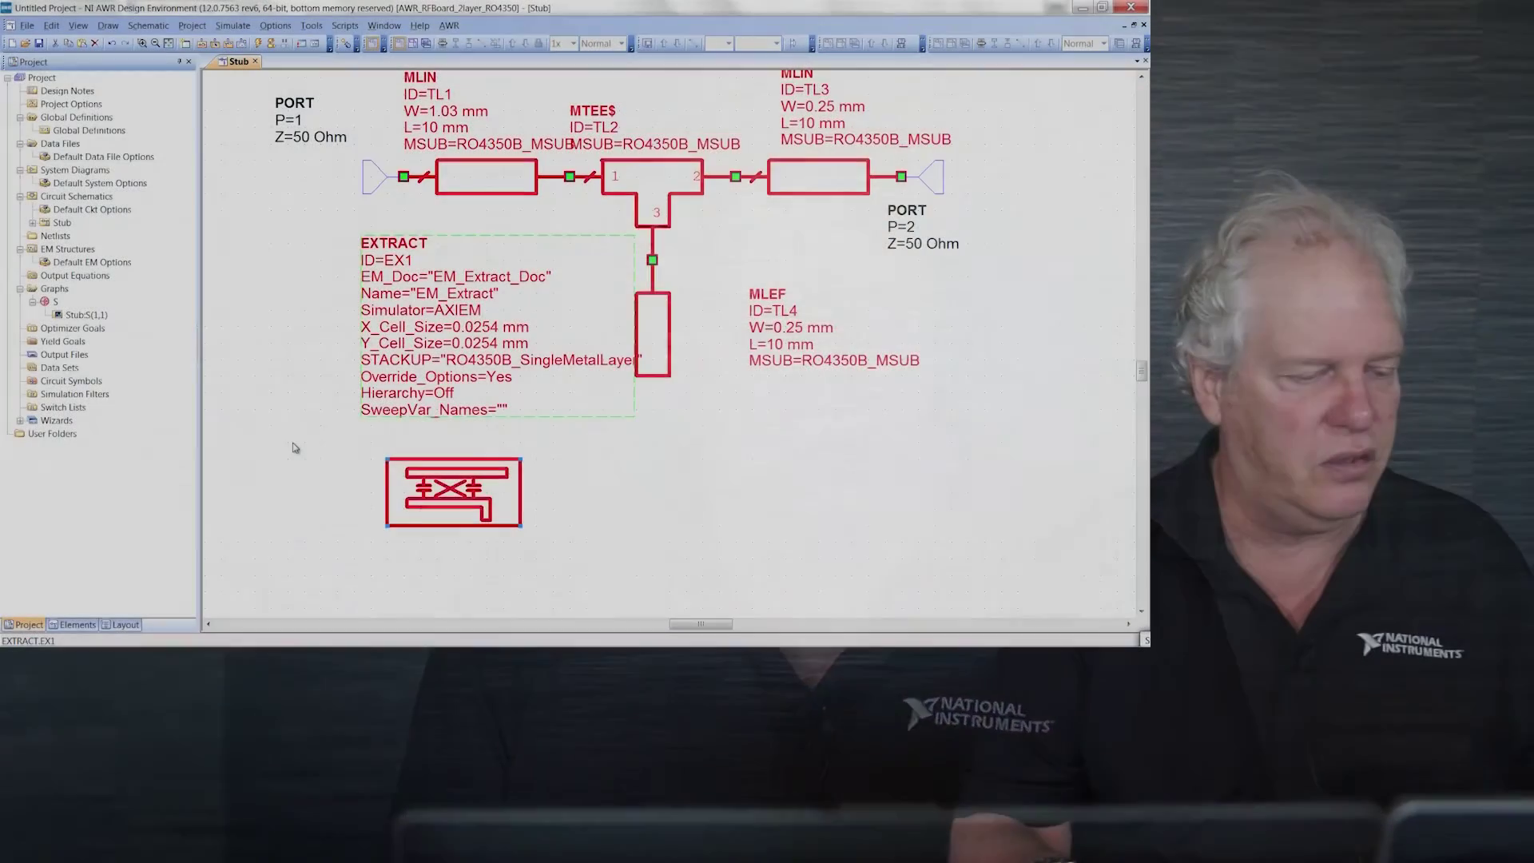
- Open the Stub:2 layout view with Ctrl+L, then return to the Stub:1 schematic
{"action": "key", "text": "ctrl+l"}
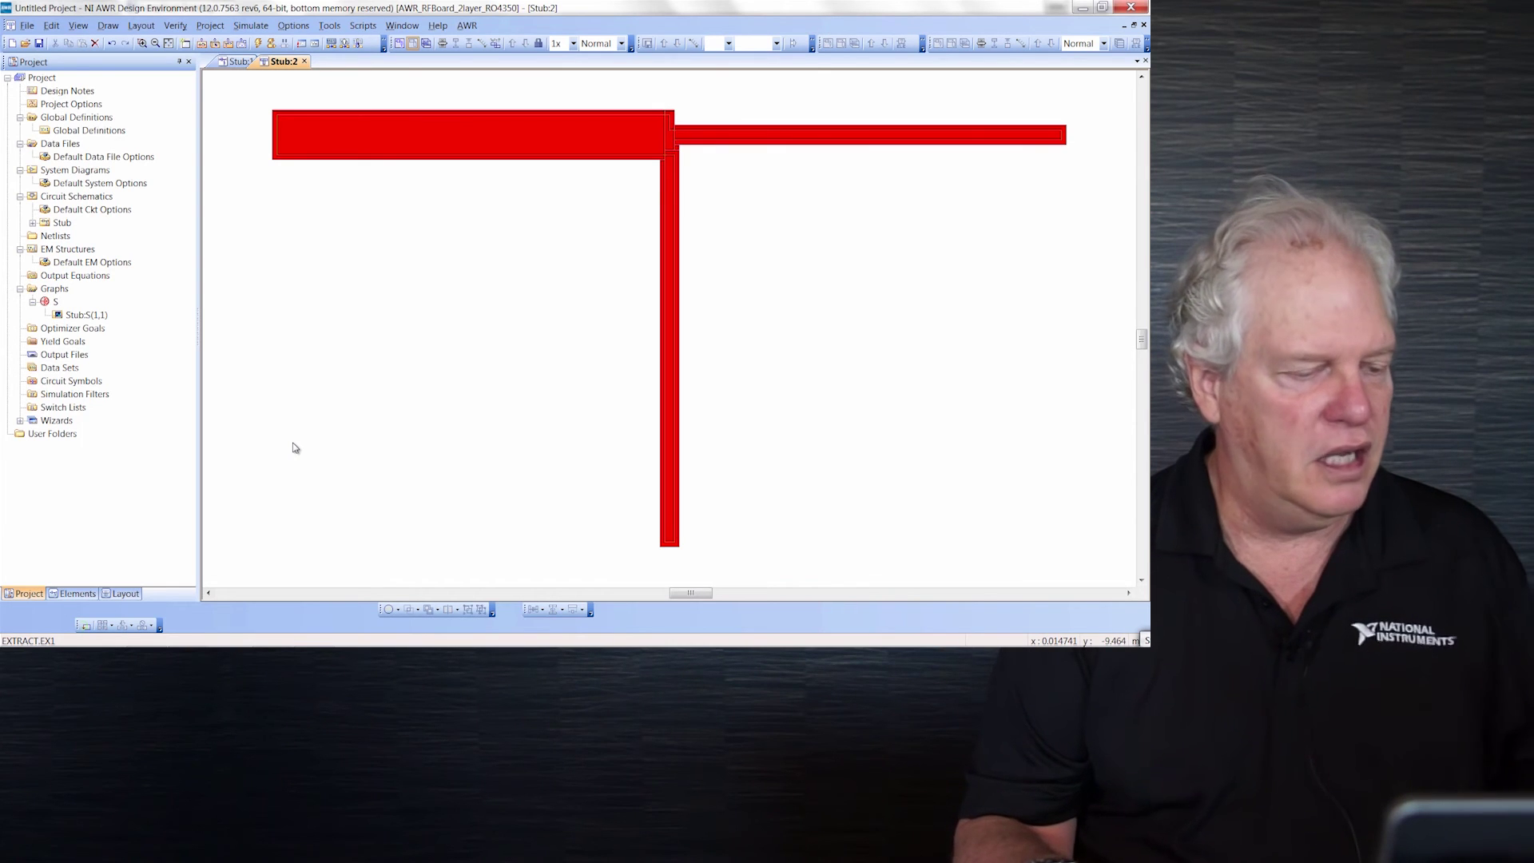
{"action": "key", "text": "ctrl+Tab"}
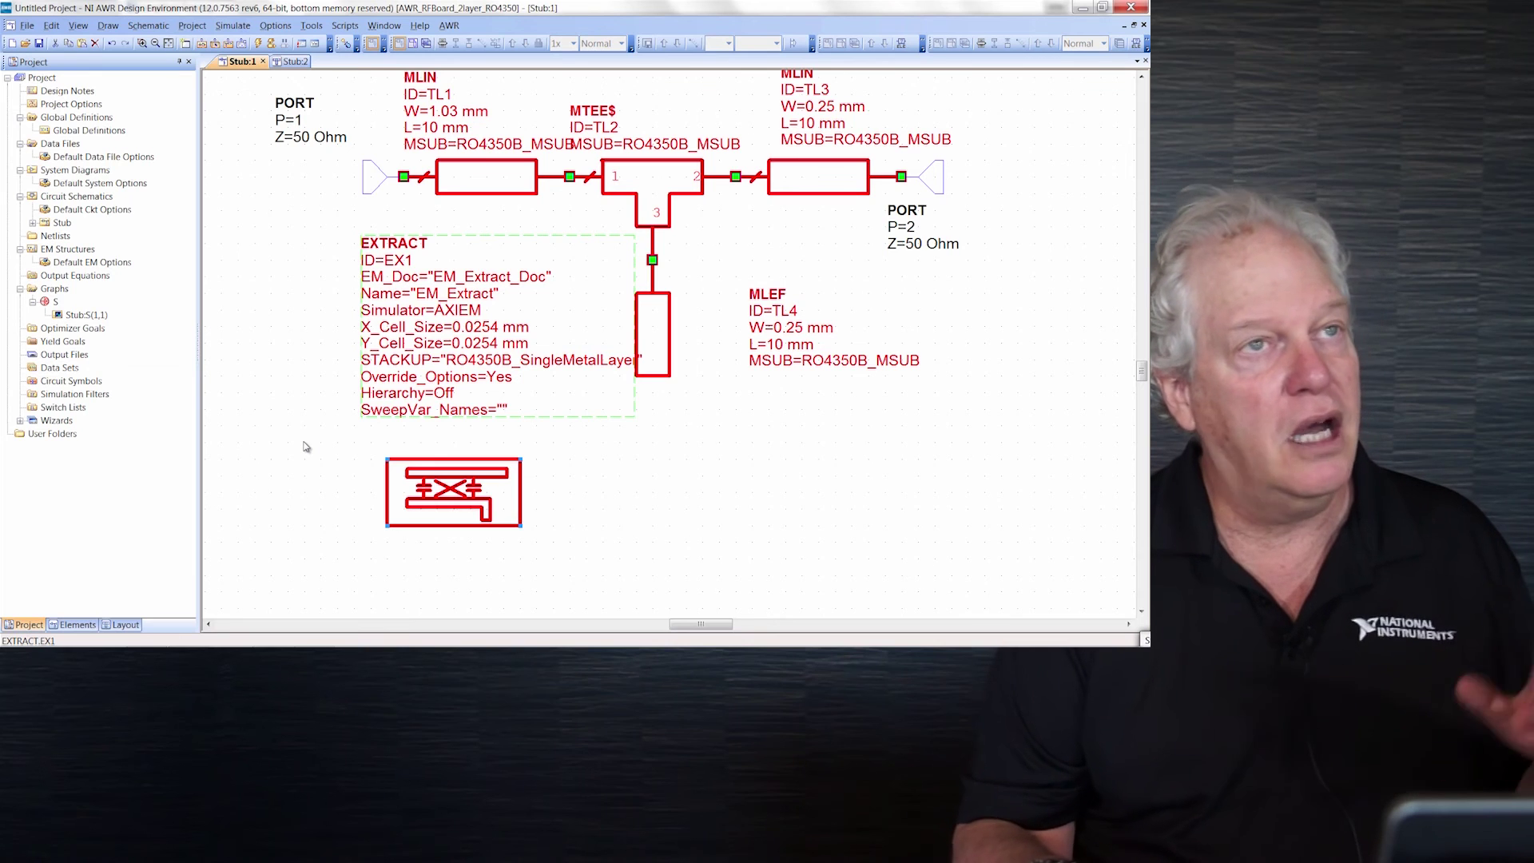
- Generate EM_Extract_Doc from EX1, orbit it in 3D, then view its 2-D layout
{"action": "right_click", "coordinate": [417, 484]}
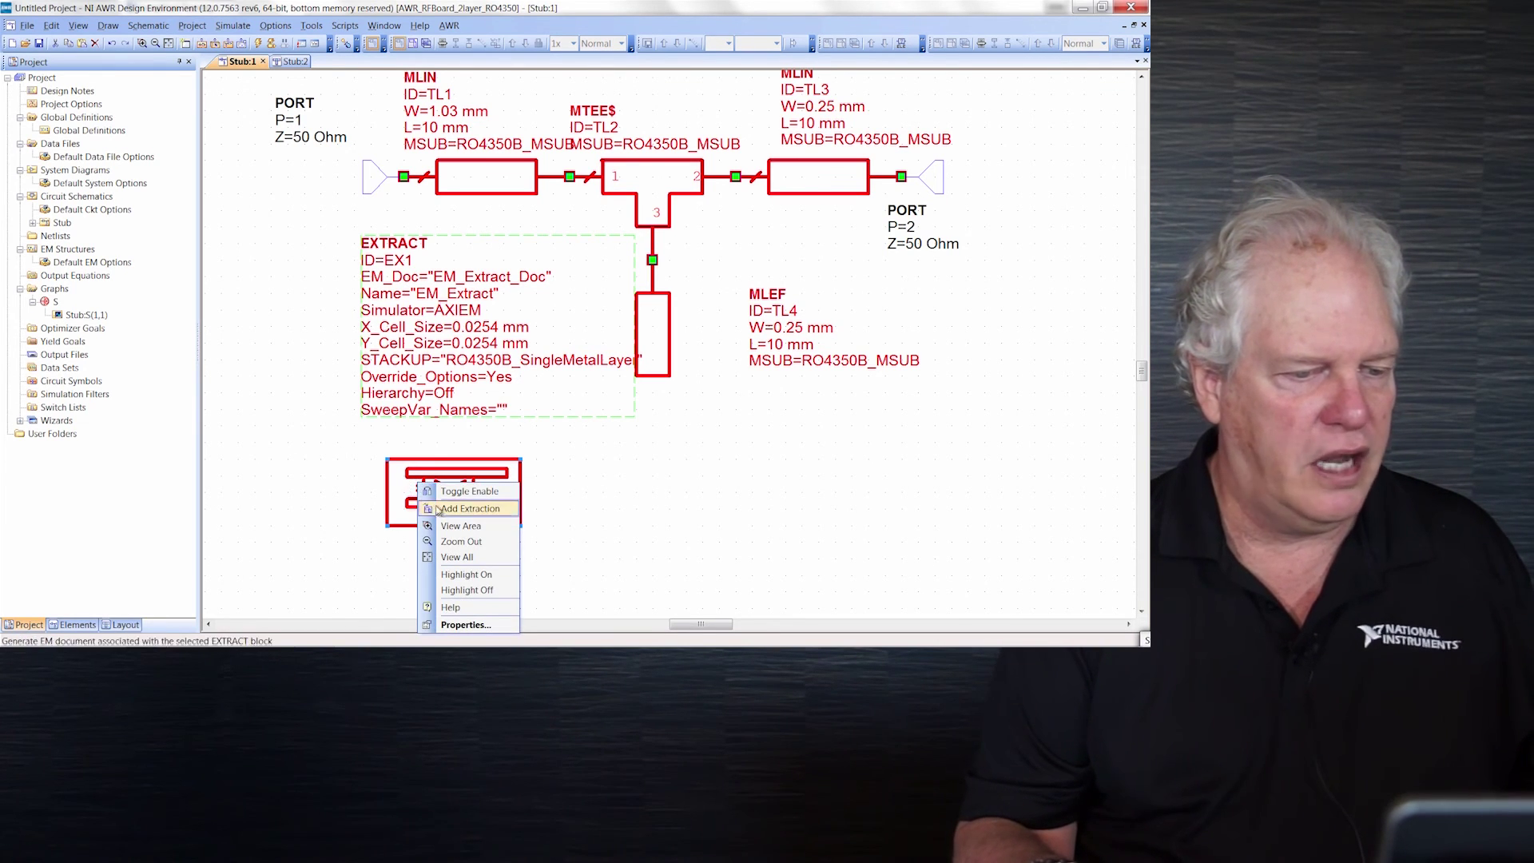
{"action": "left_click", "coordinate": [445, 510]}
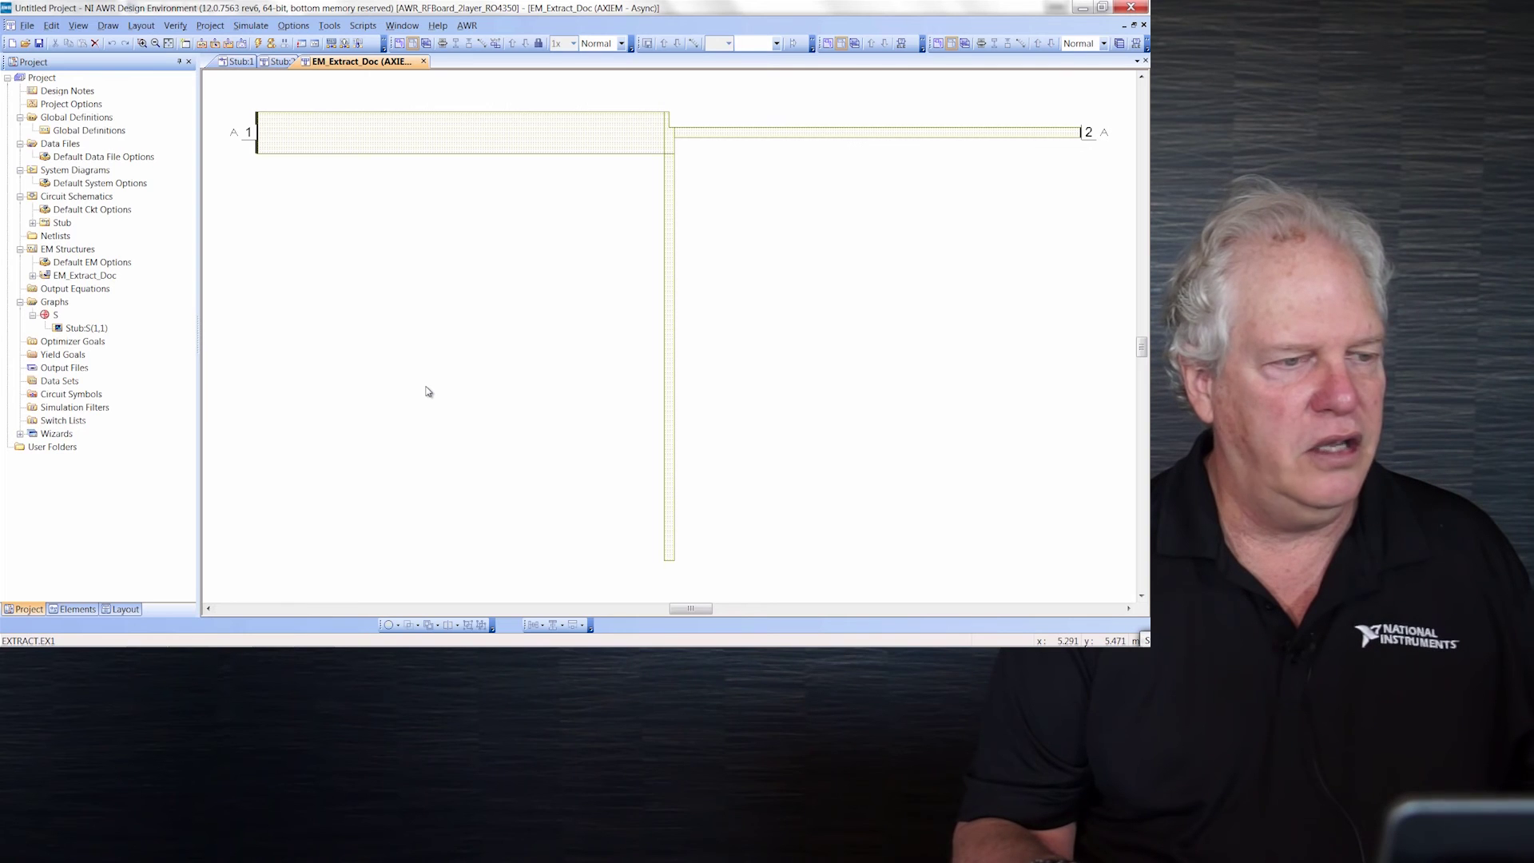
{"action": "key", "text": "ctrl+shift+3"}
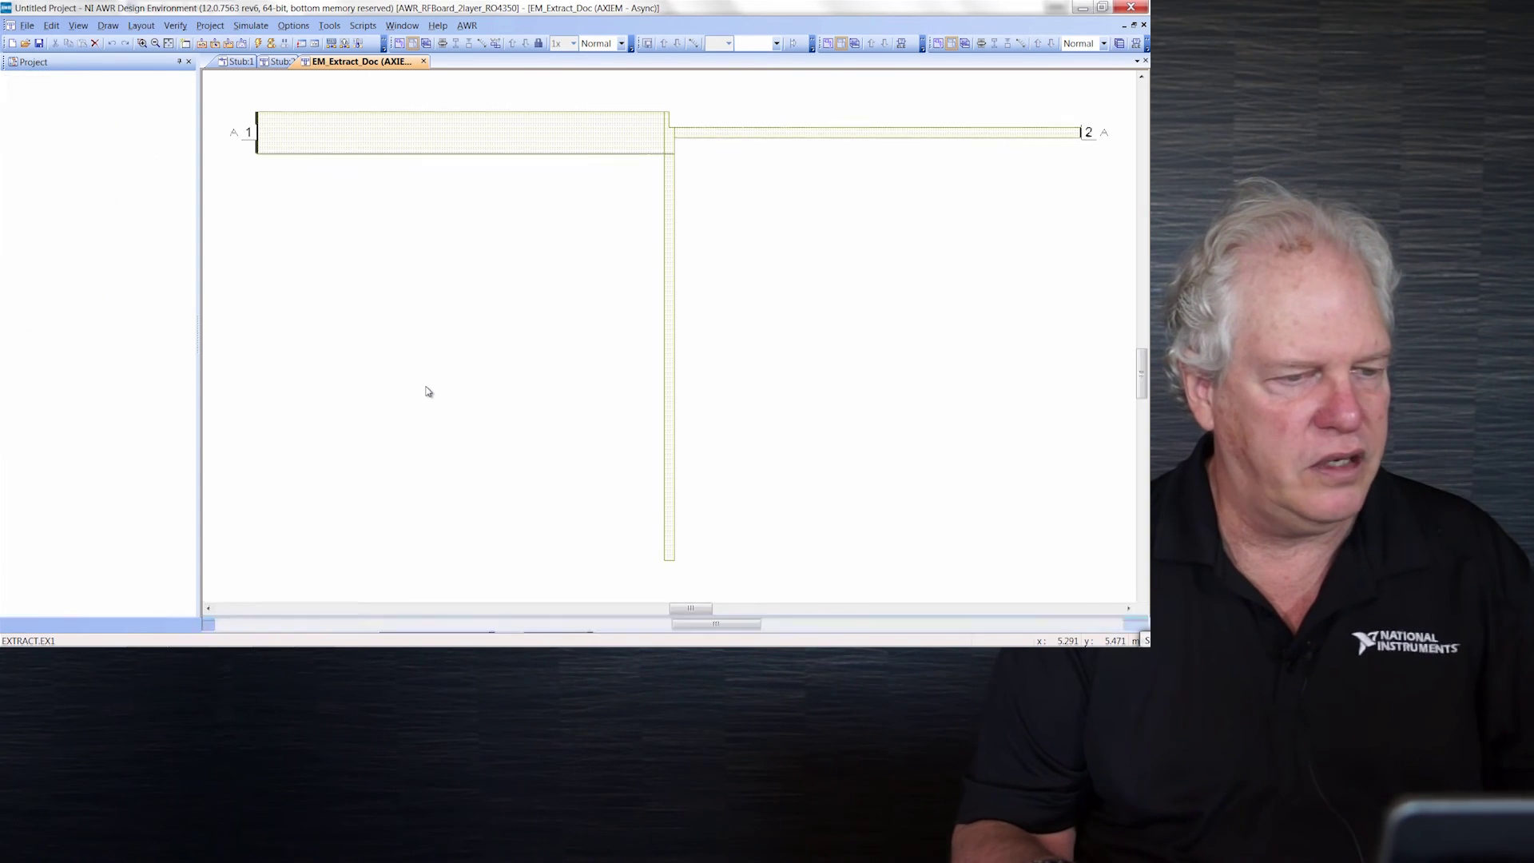
{"action": "left_click_drag", "start_coordinate": [475, 364], "coordinate": [468, 438]}
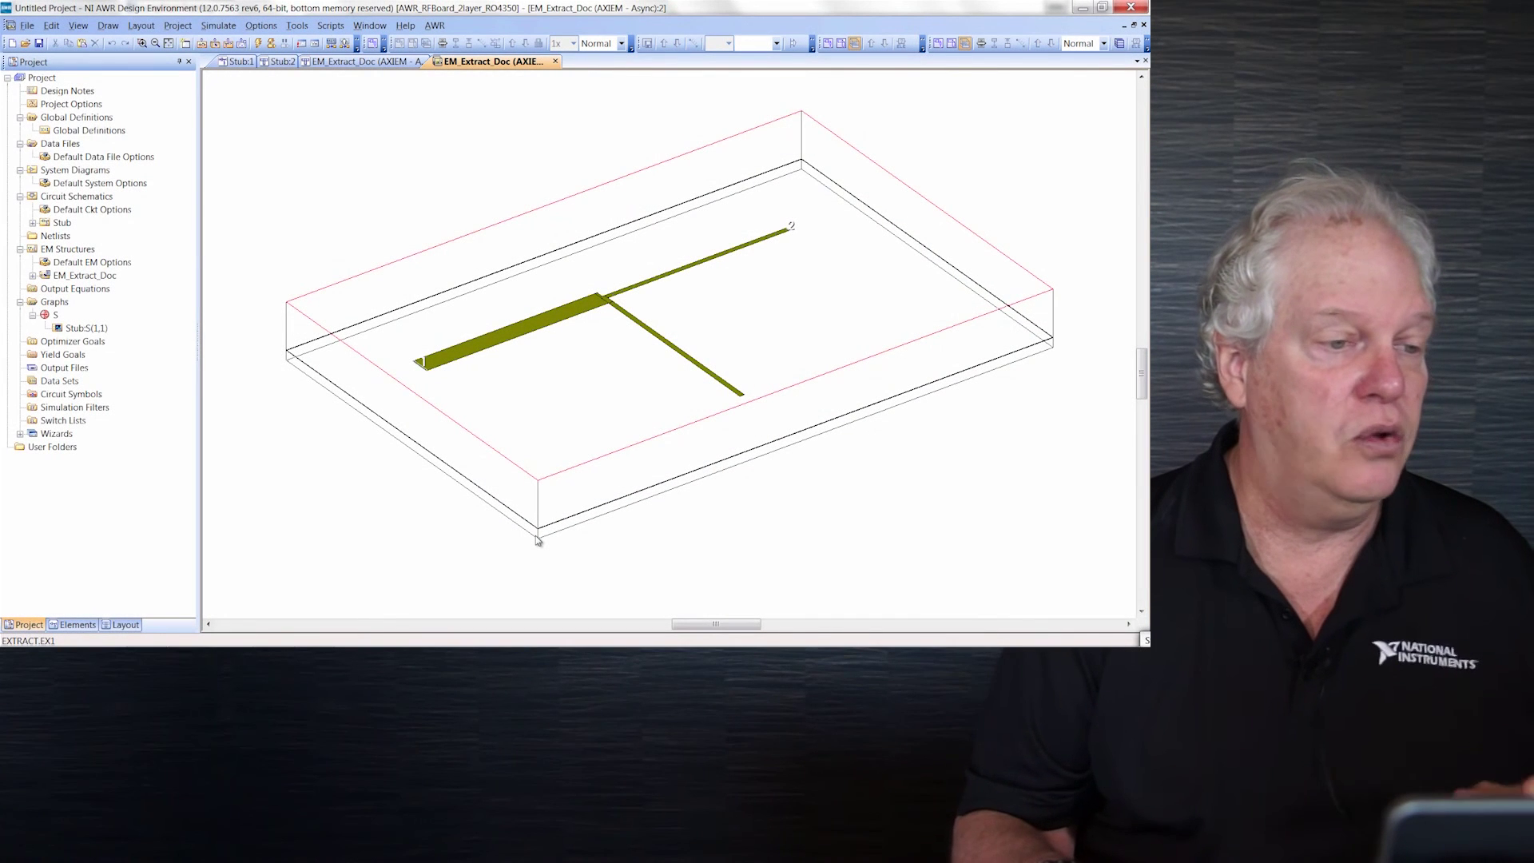
{"action": "left_click", "coordinate": [347, 63]}
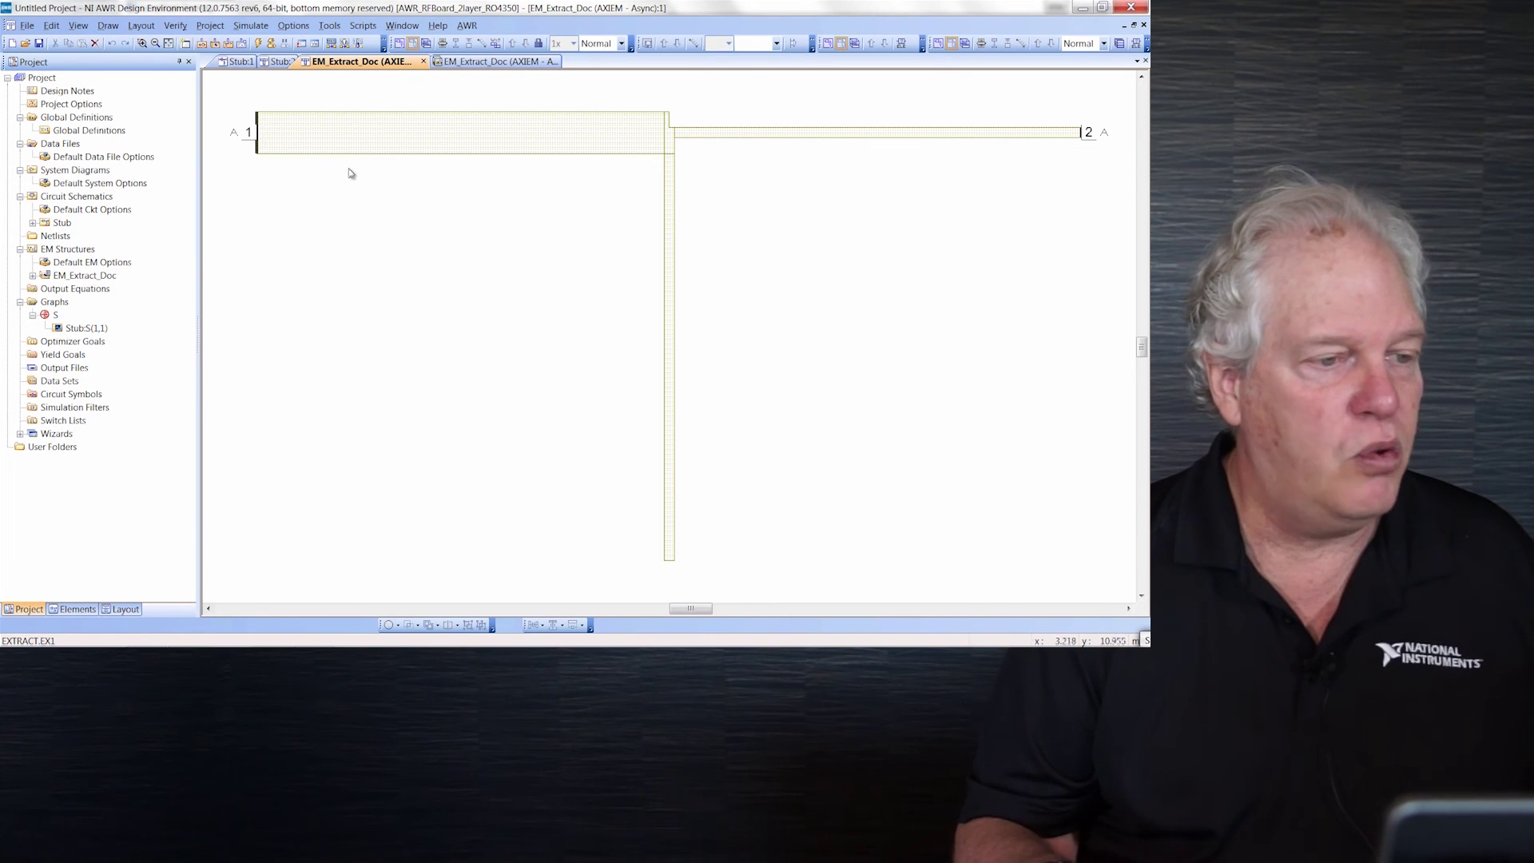
- Run the AXIEM simulation of the stub filter and reopen Smith chart S showing S(1,1)
{"action": "left_click", "coordinate": [270, 47]}
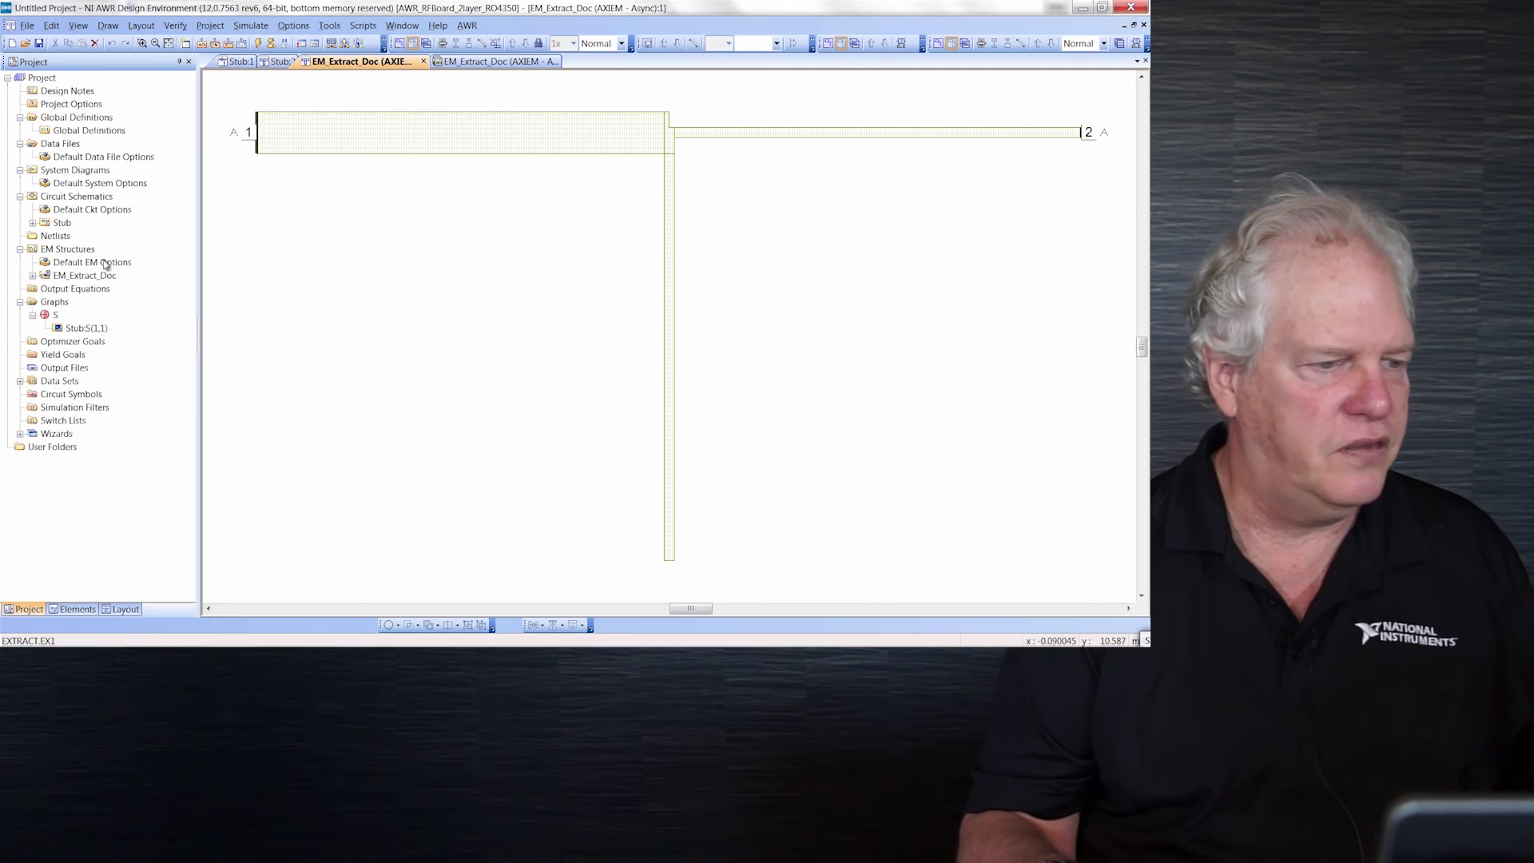
{"action": "double_click", "coordinate": [45, 316]}
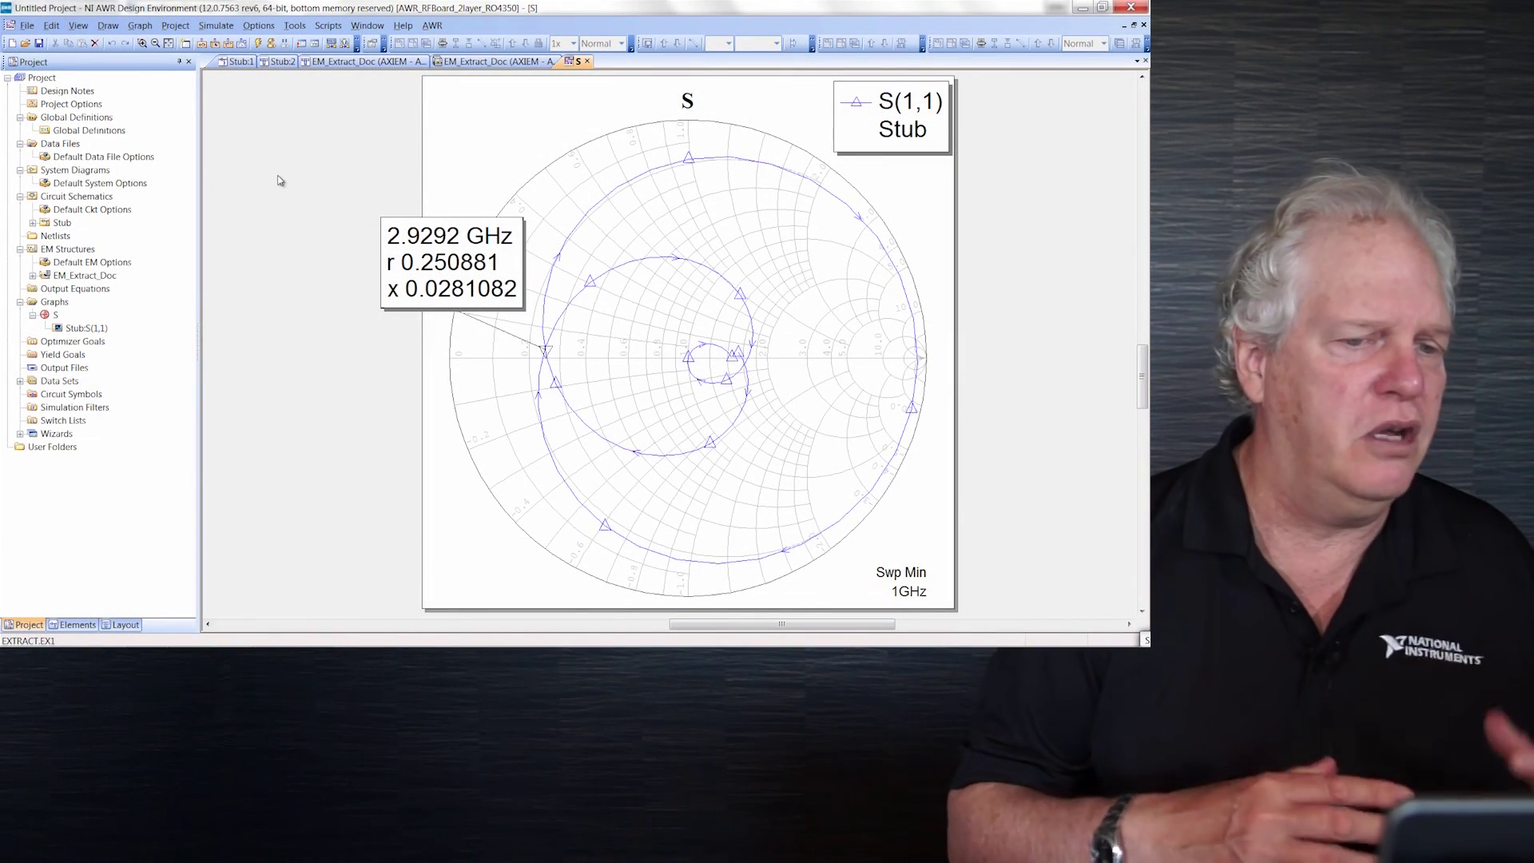
- Freeze the EM-based S(1,1) trace on graph S and disable EXTRACT block EX1 in the Stub schematic
{"action": "left_click", "coordinate": [142, 26]}
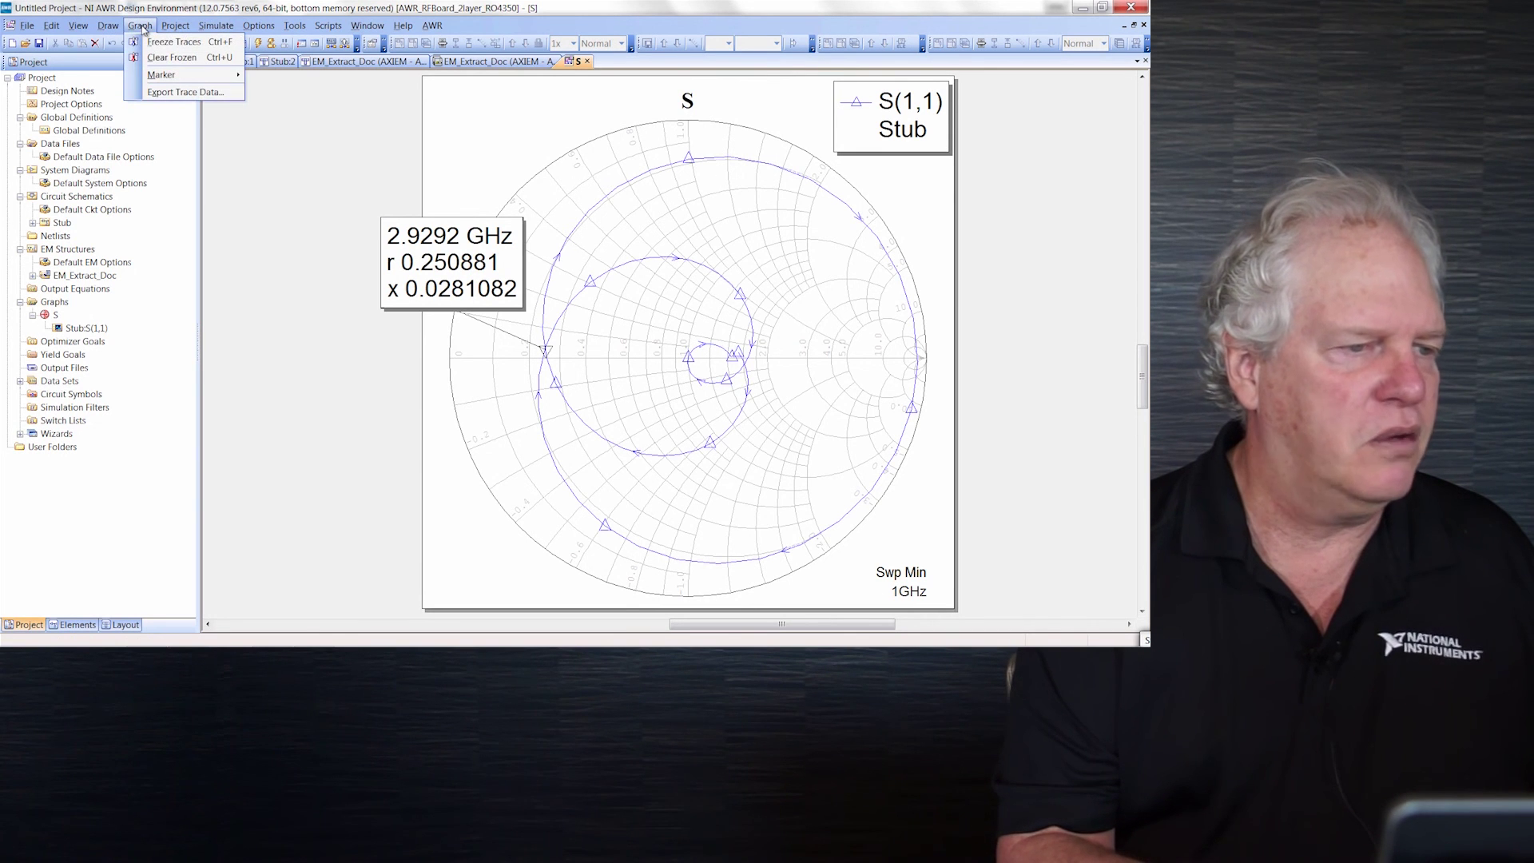
{"action": "left_click", "coordinate": [173, 42]}
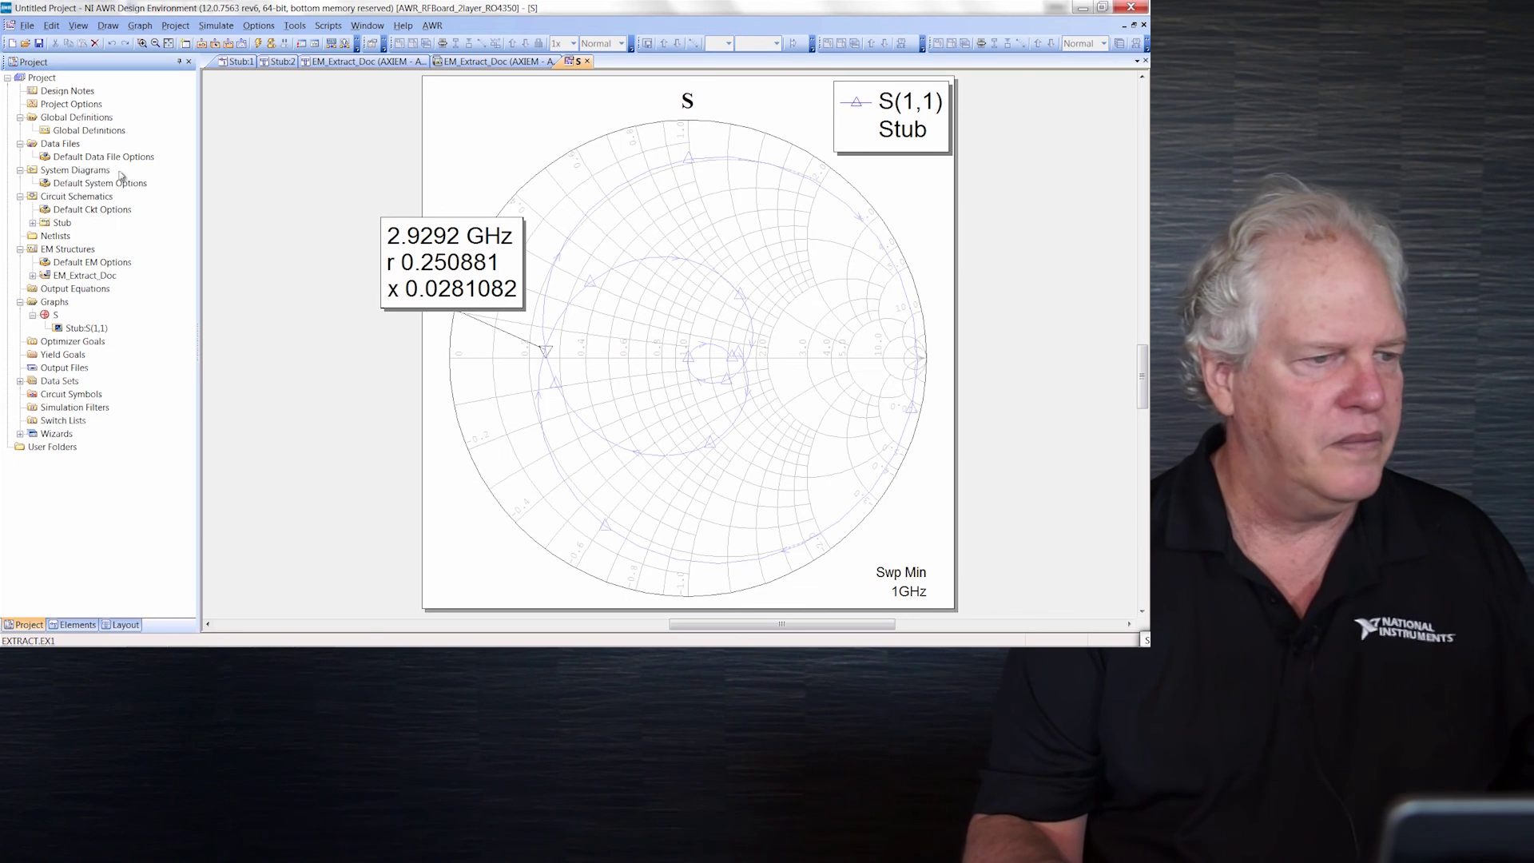
{"action": "double_click", "coordinate": [62, 224]}
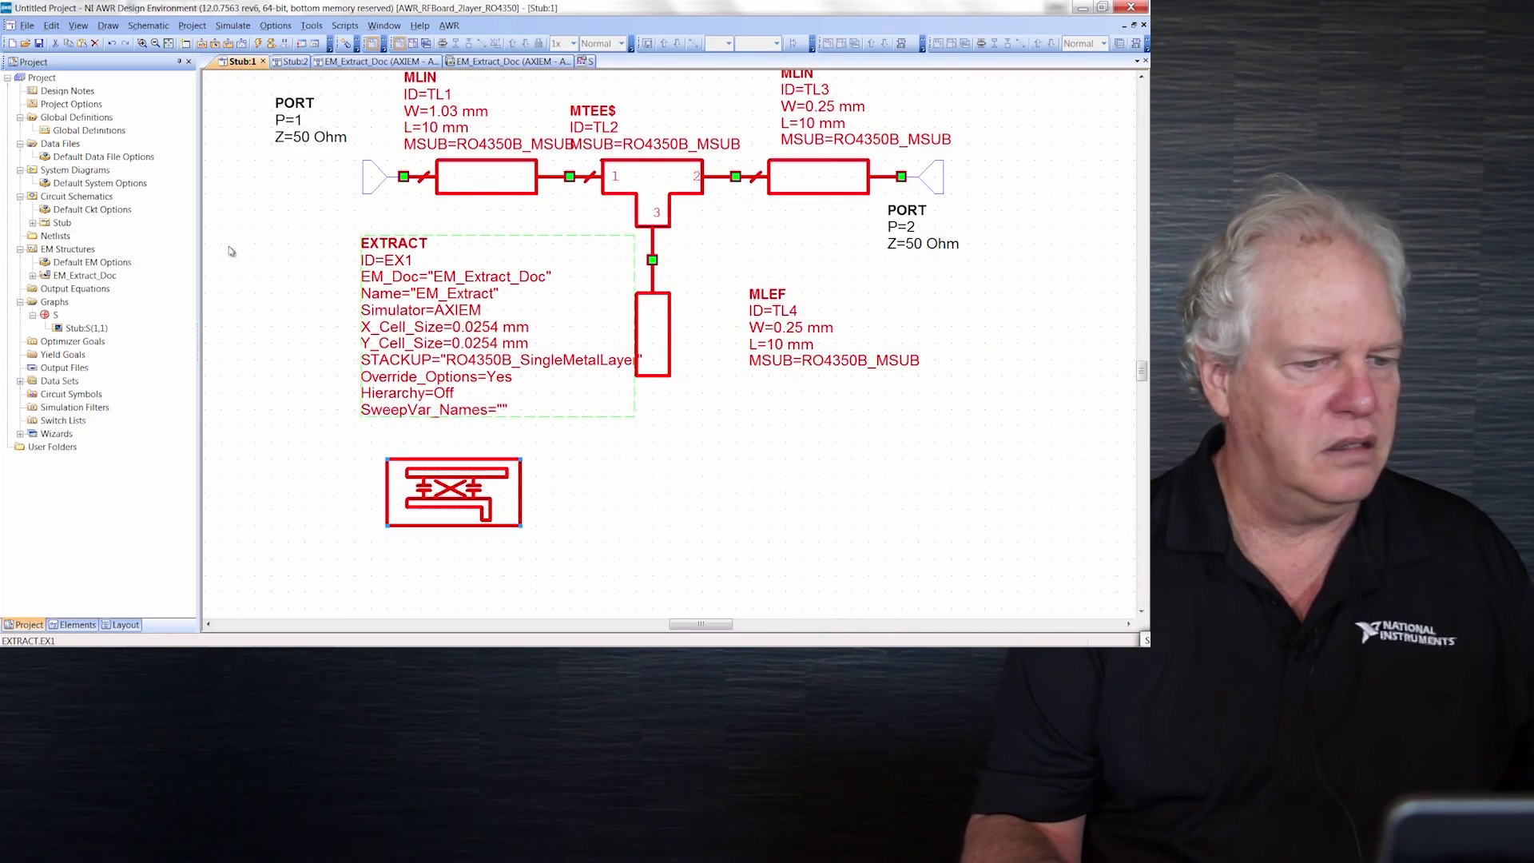
{"action": "right_click", "coordinate": [482, 474]}
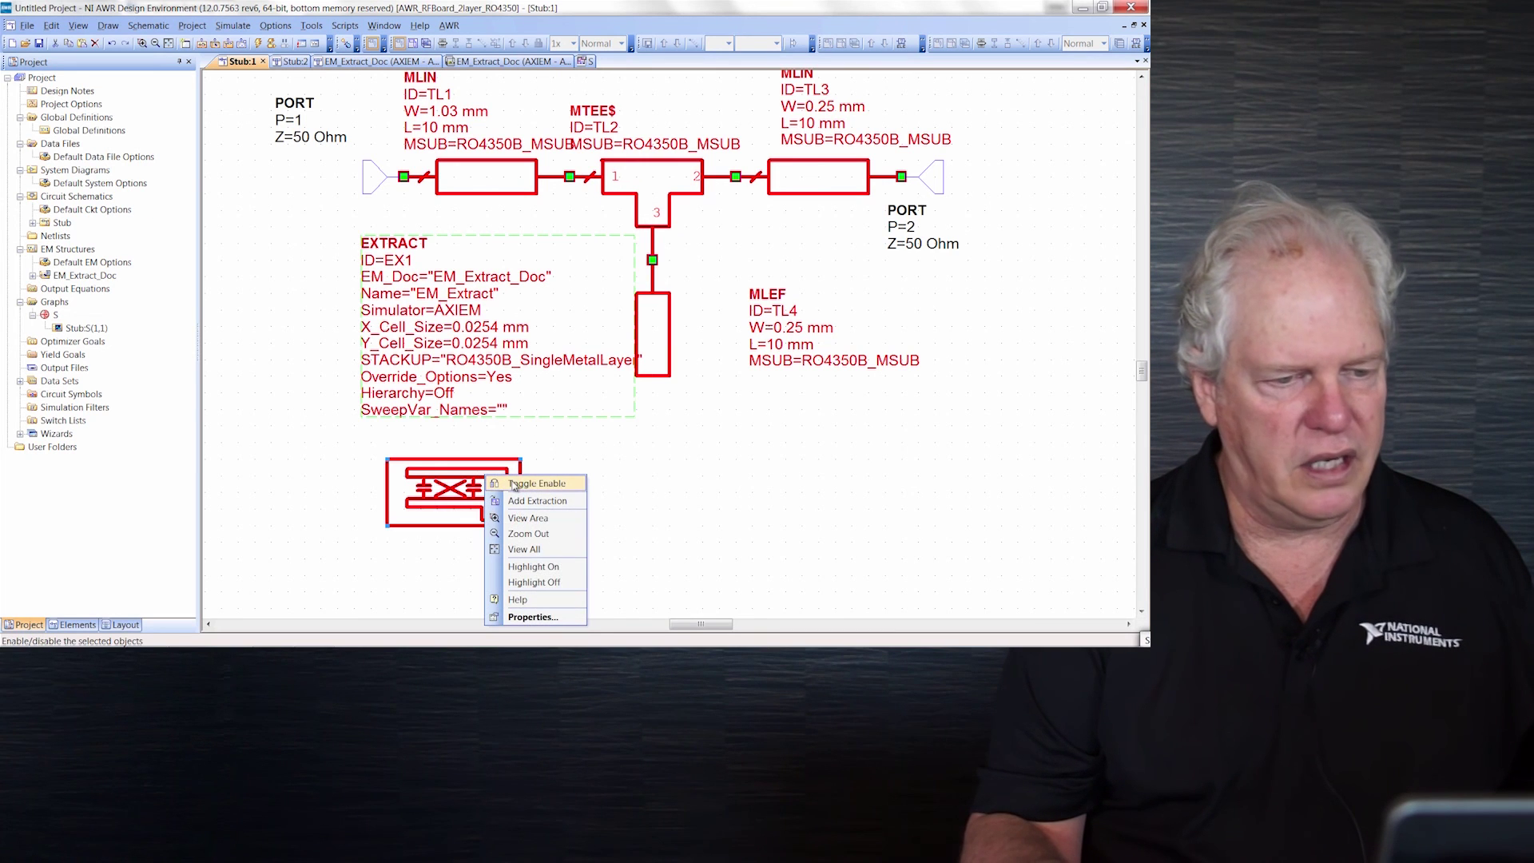
{"action": "left_click", "coordinate": [548, 484]}
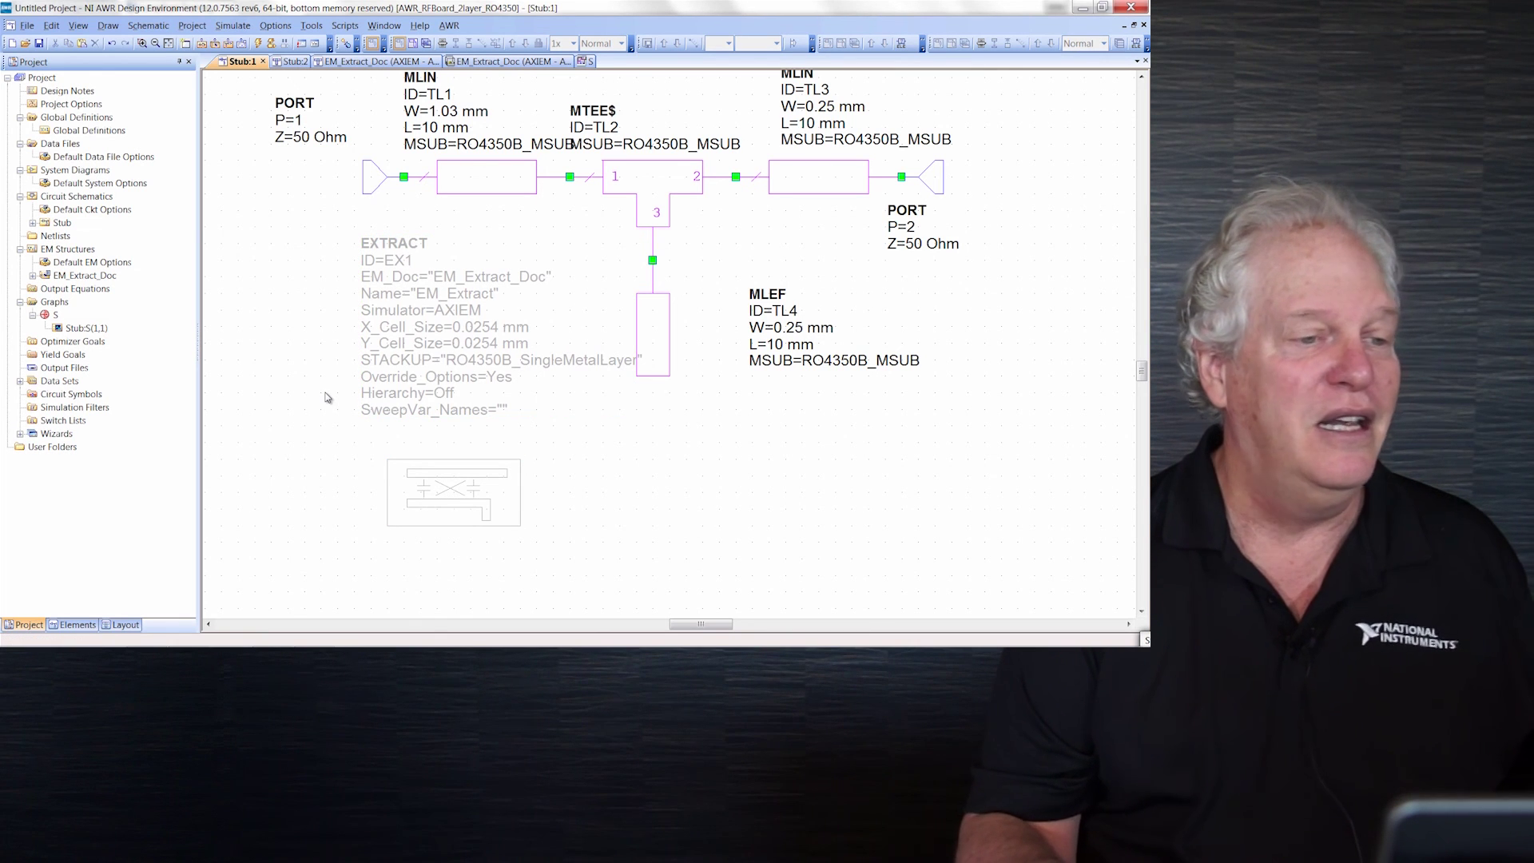
{"action": "left_click", "coordinate": [582, 62]}
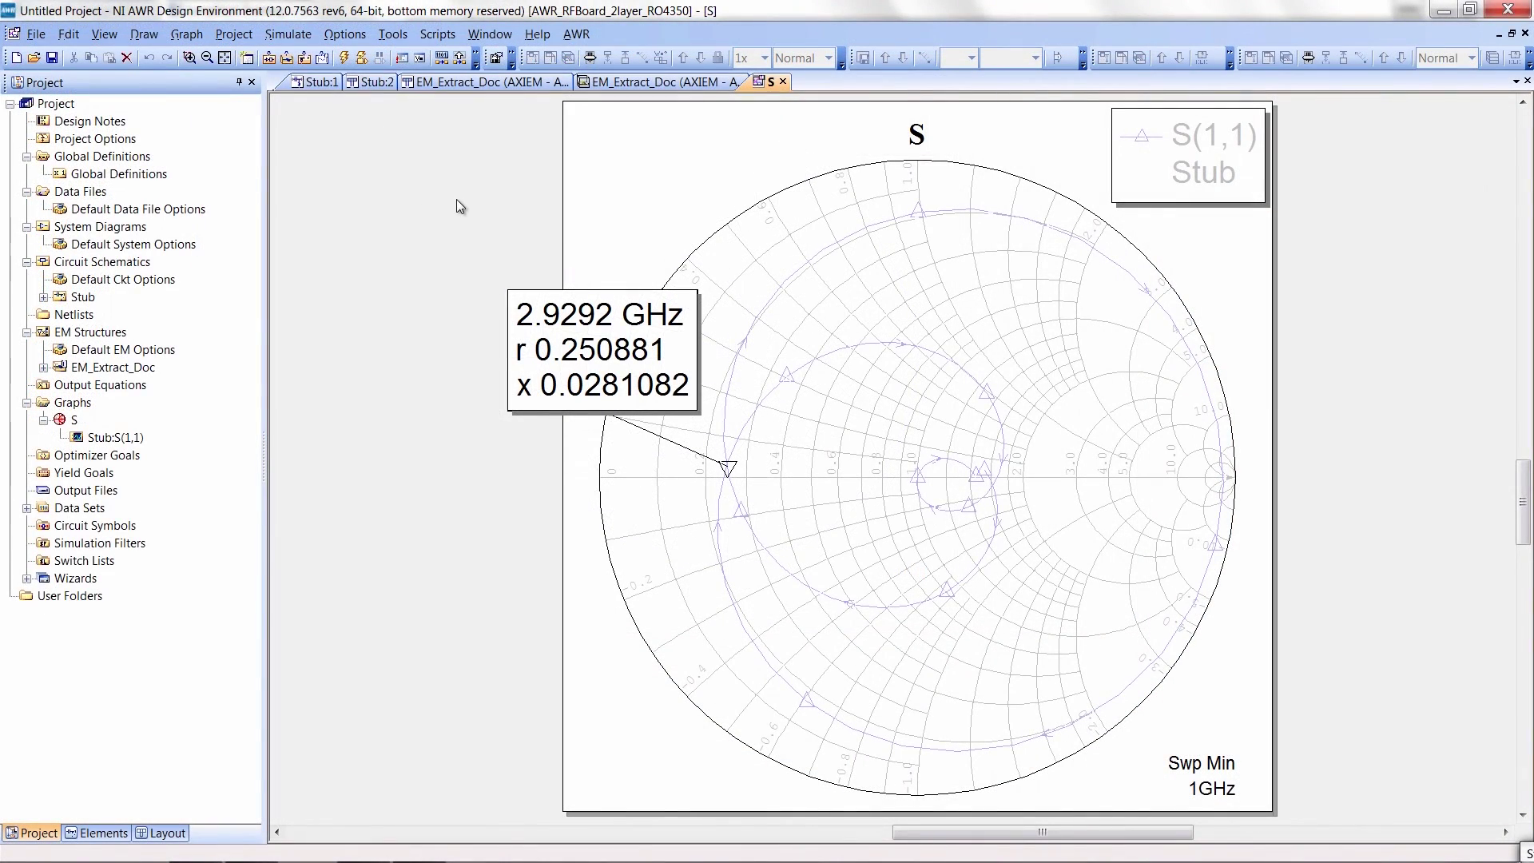
- Re-simulate for the model-based S(1,1), move the 2.9292 GHz marker readout aside, and zoom into the chart centre
{"action": "left_click", "coordinate": [343, 57]}
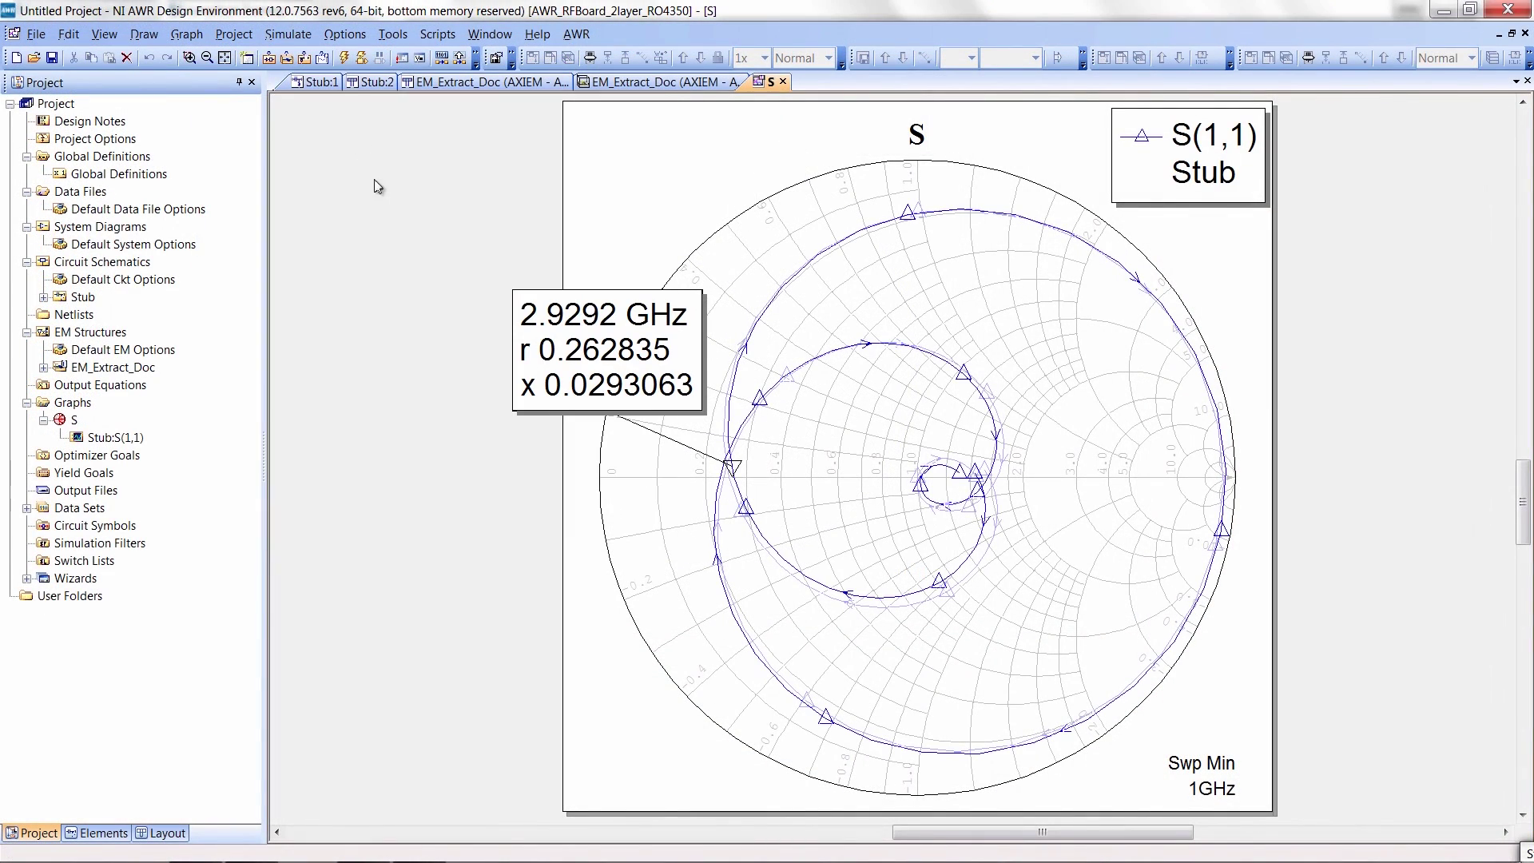
{"action": "left_click_drag", "start_coordinate": [513, 343], "coordinate": [471, 269]}
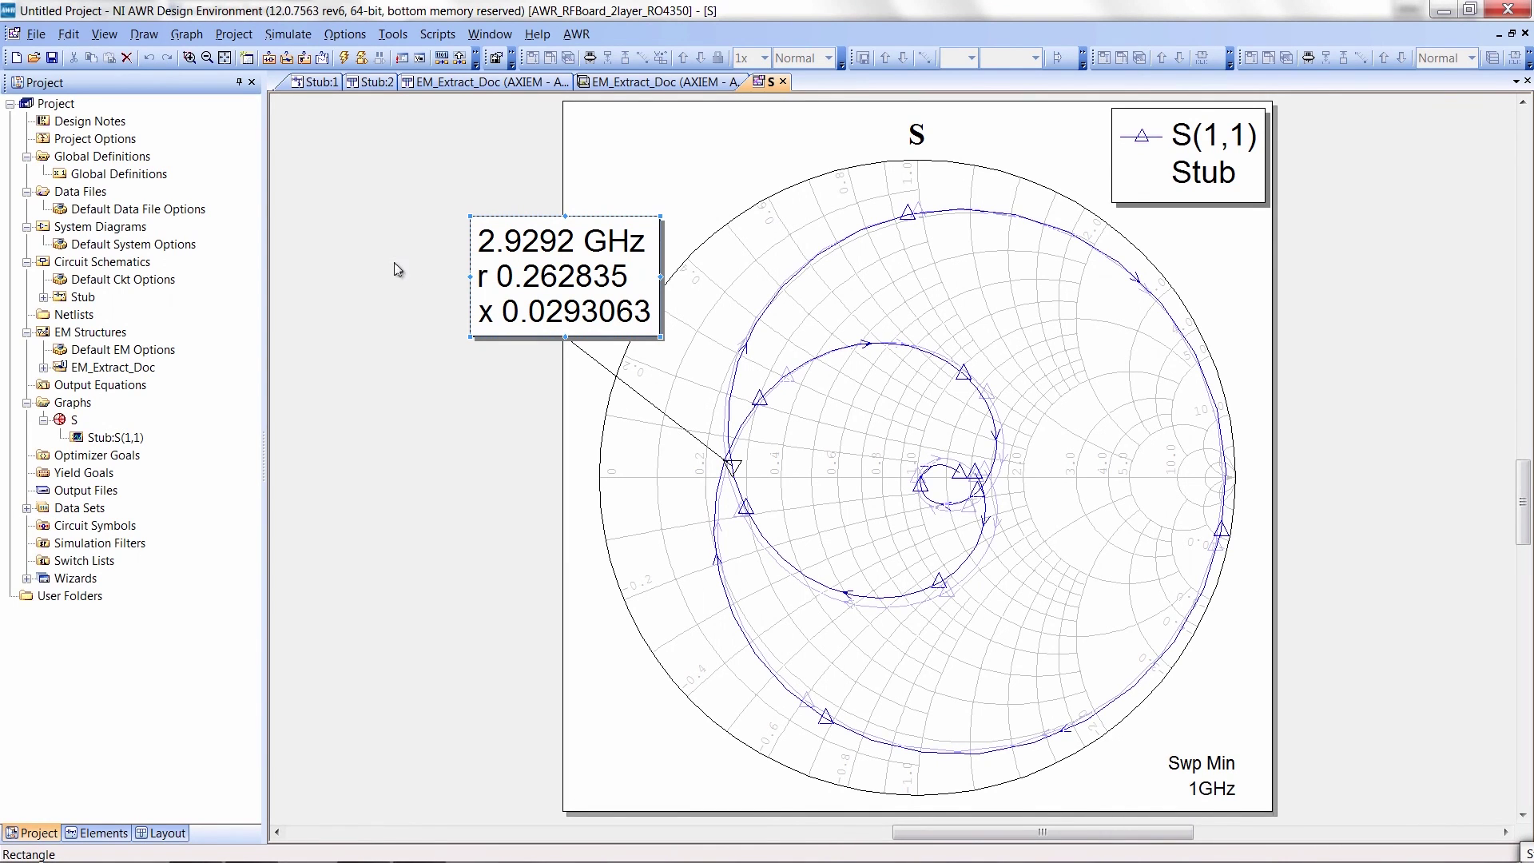
{"action": "right_click", "coordinate": [429, 376]}
{"action": "left_click", "coordinate": [444, 388]}
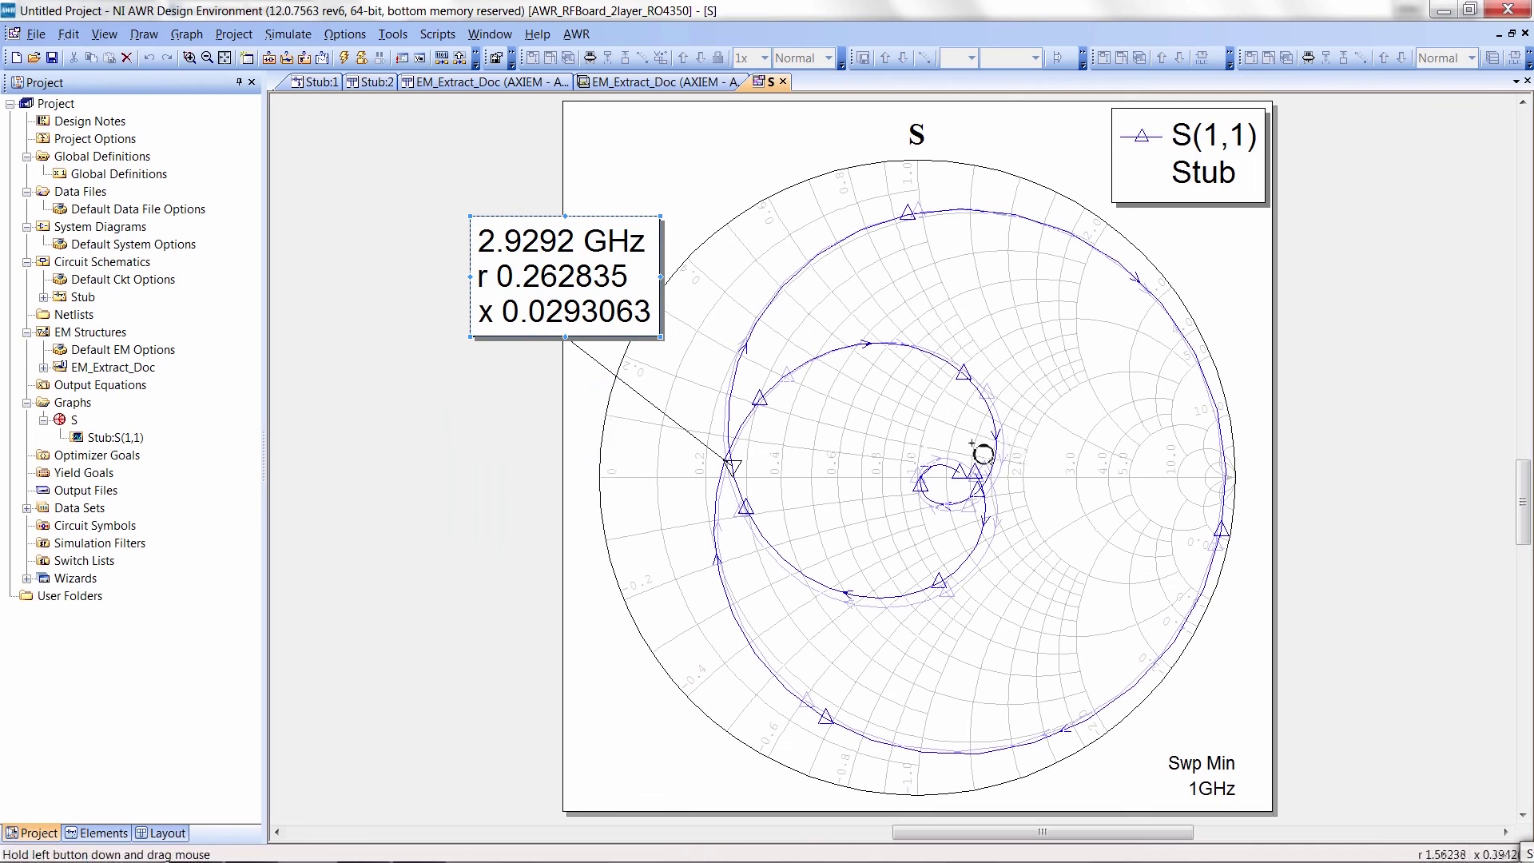
{"action": "left_click_drag", "start_coordinate": [903, 429], "coordinate": [924, 486]}
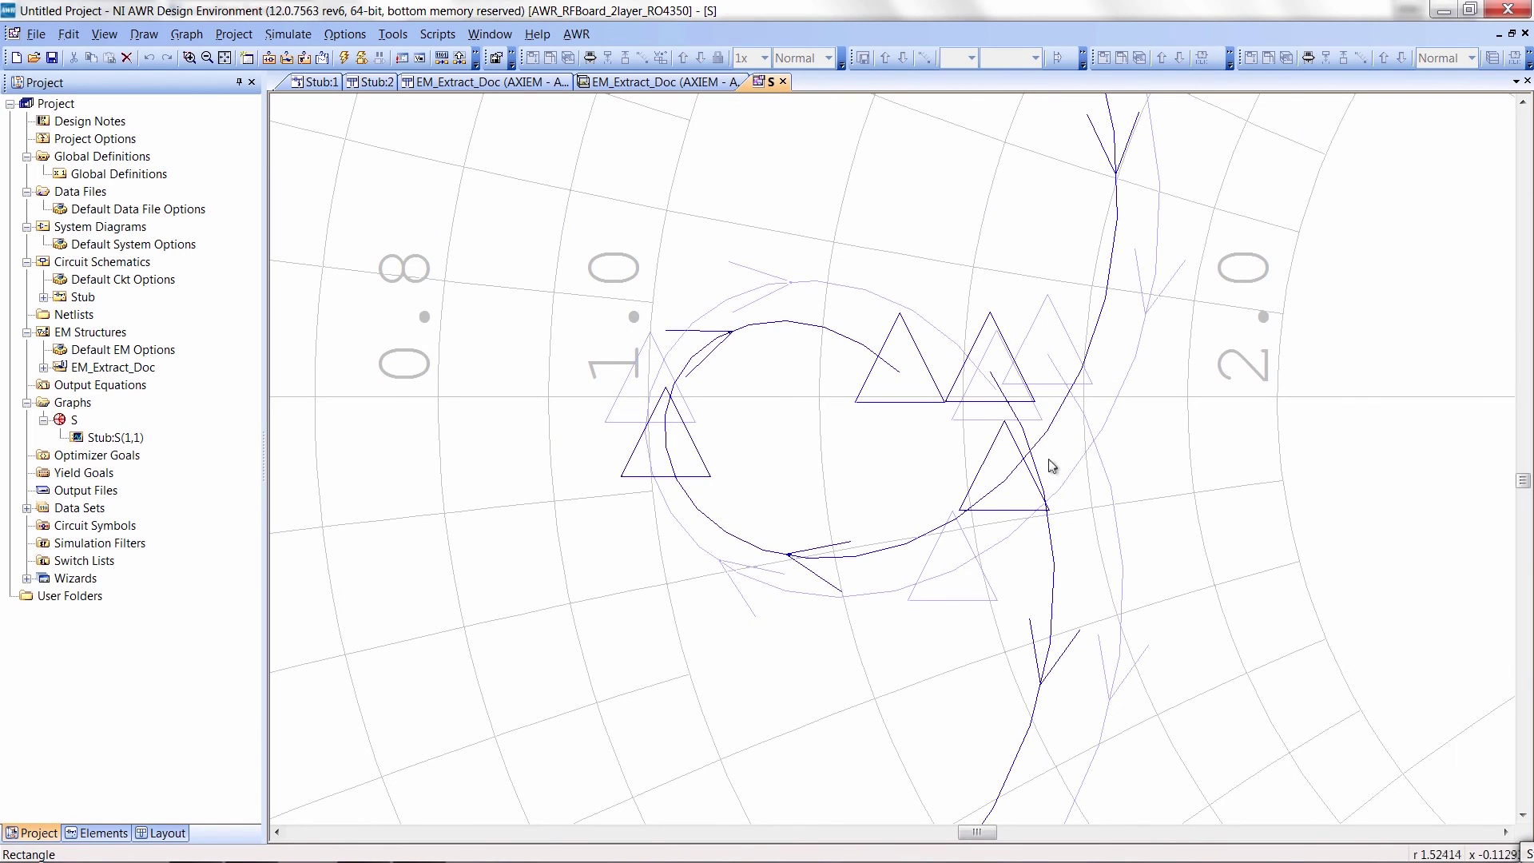